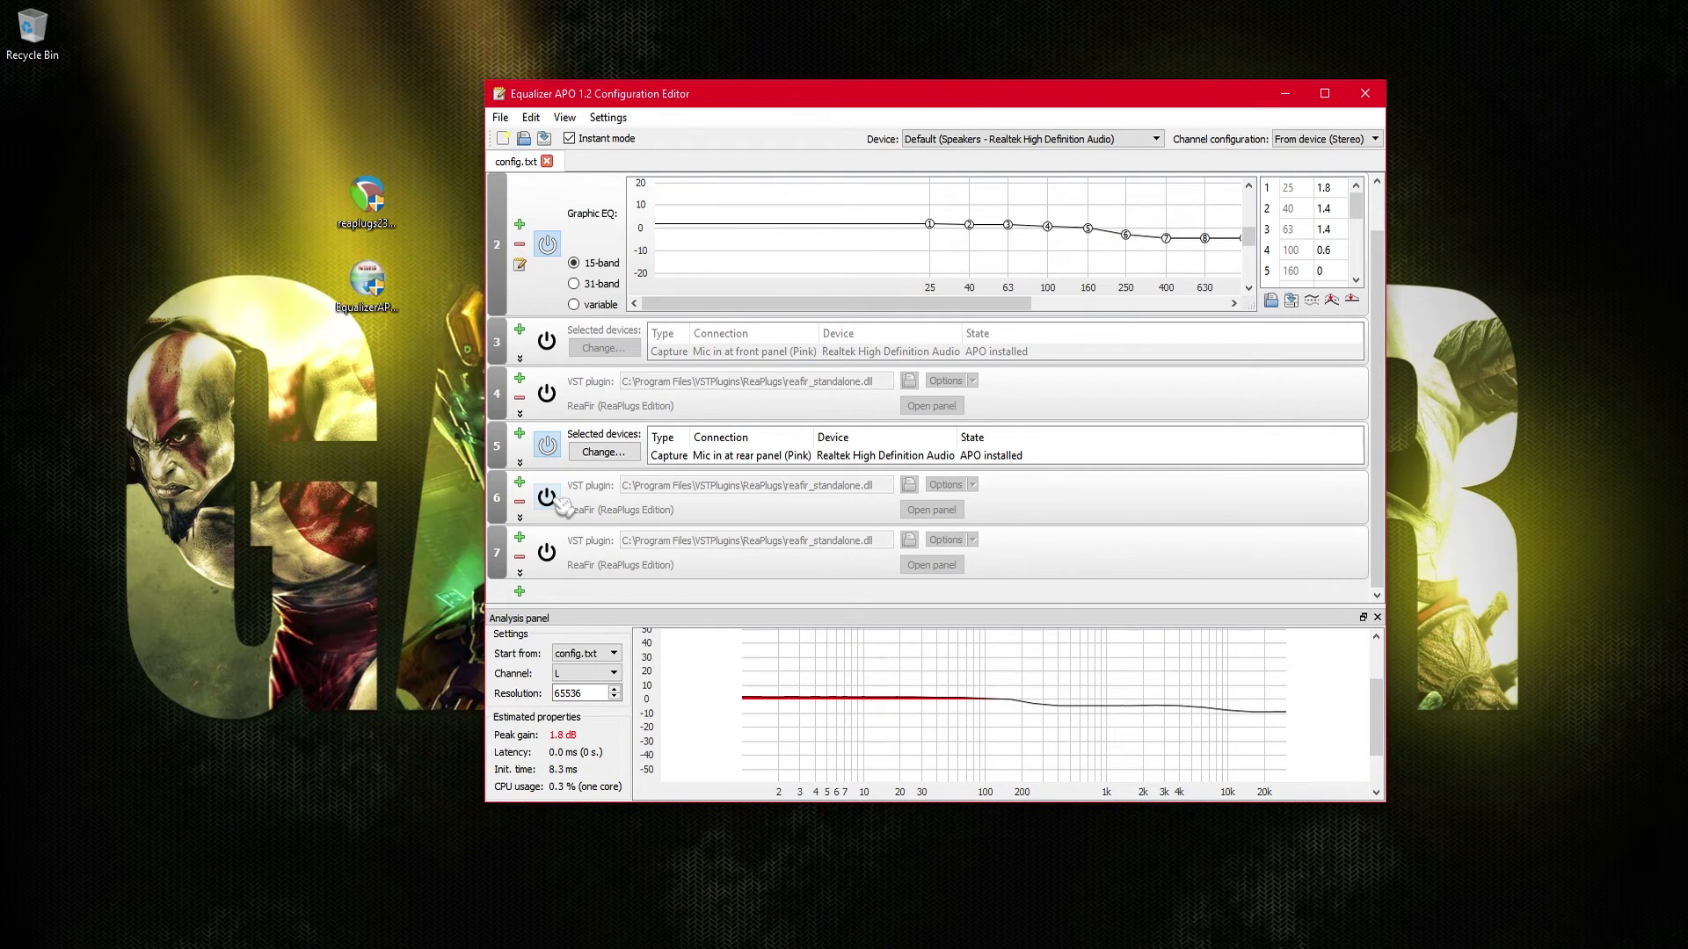
- Enable the ReaFir VST plugin filter in row 6 and minimize the configuration editor
left_click(552, 498)
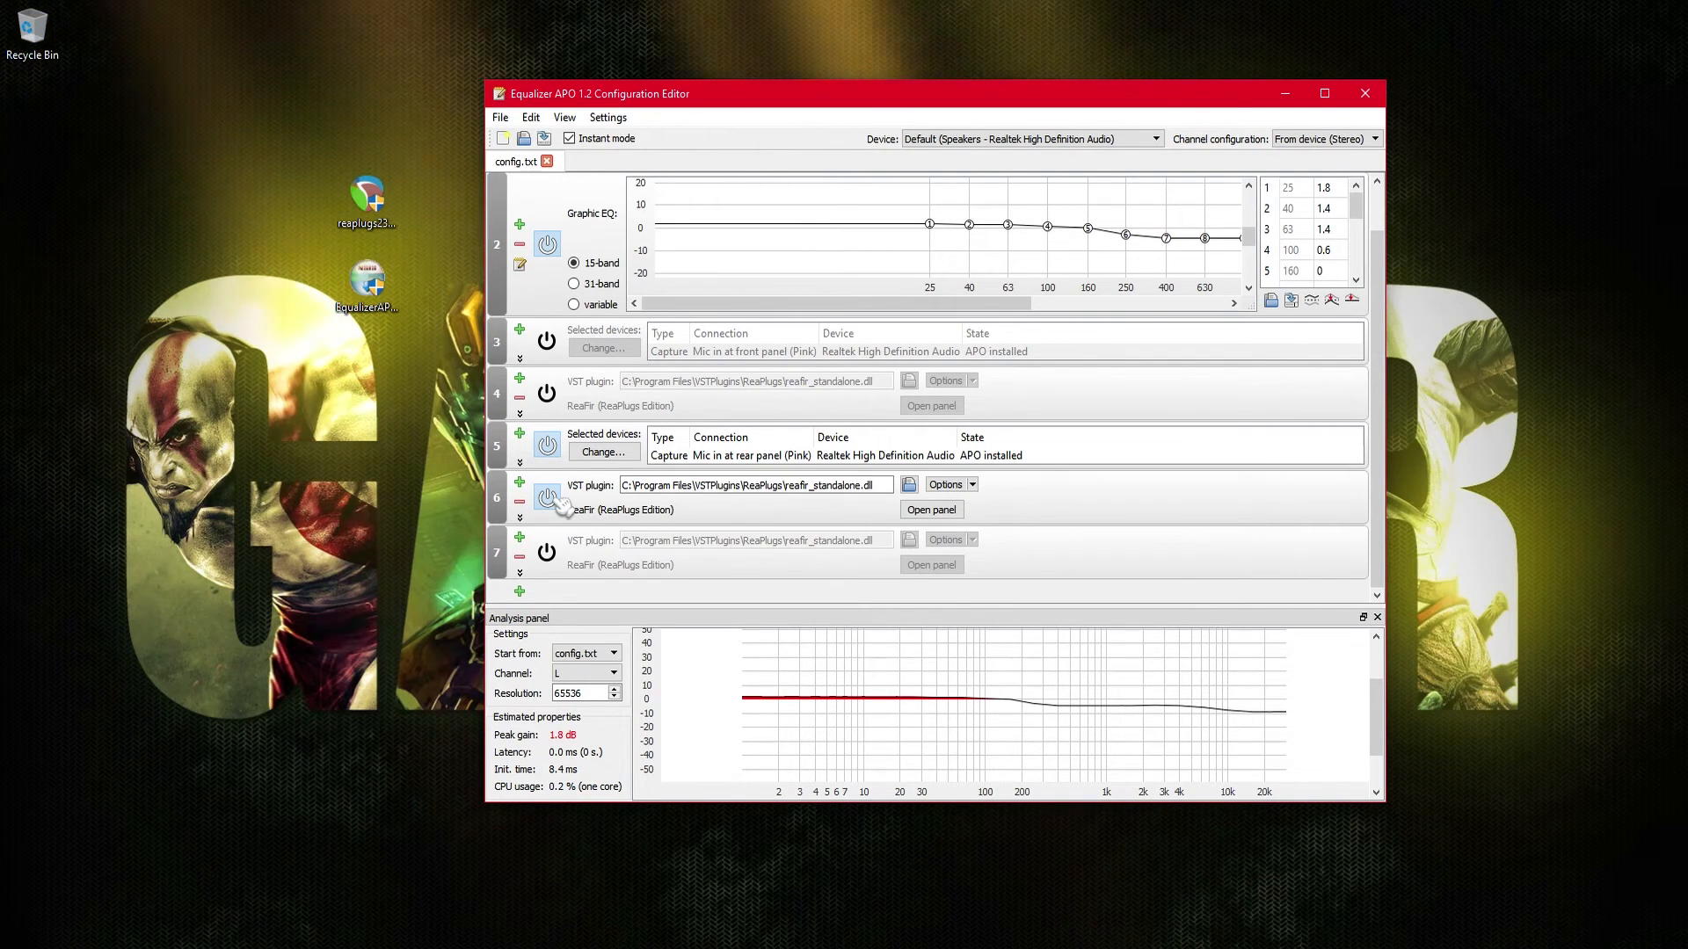
left_click(1285, 93)
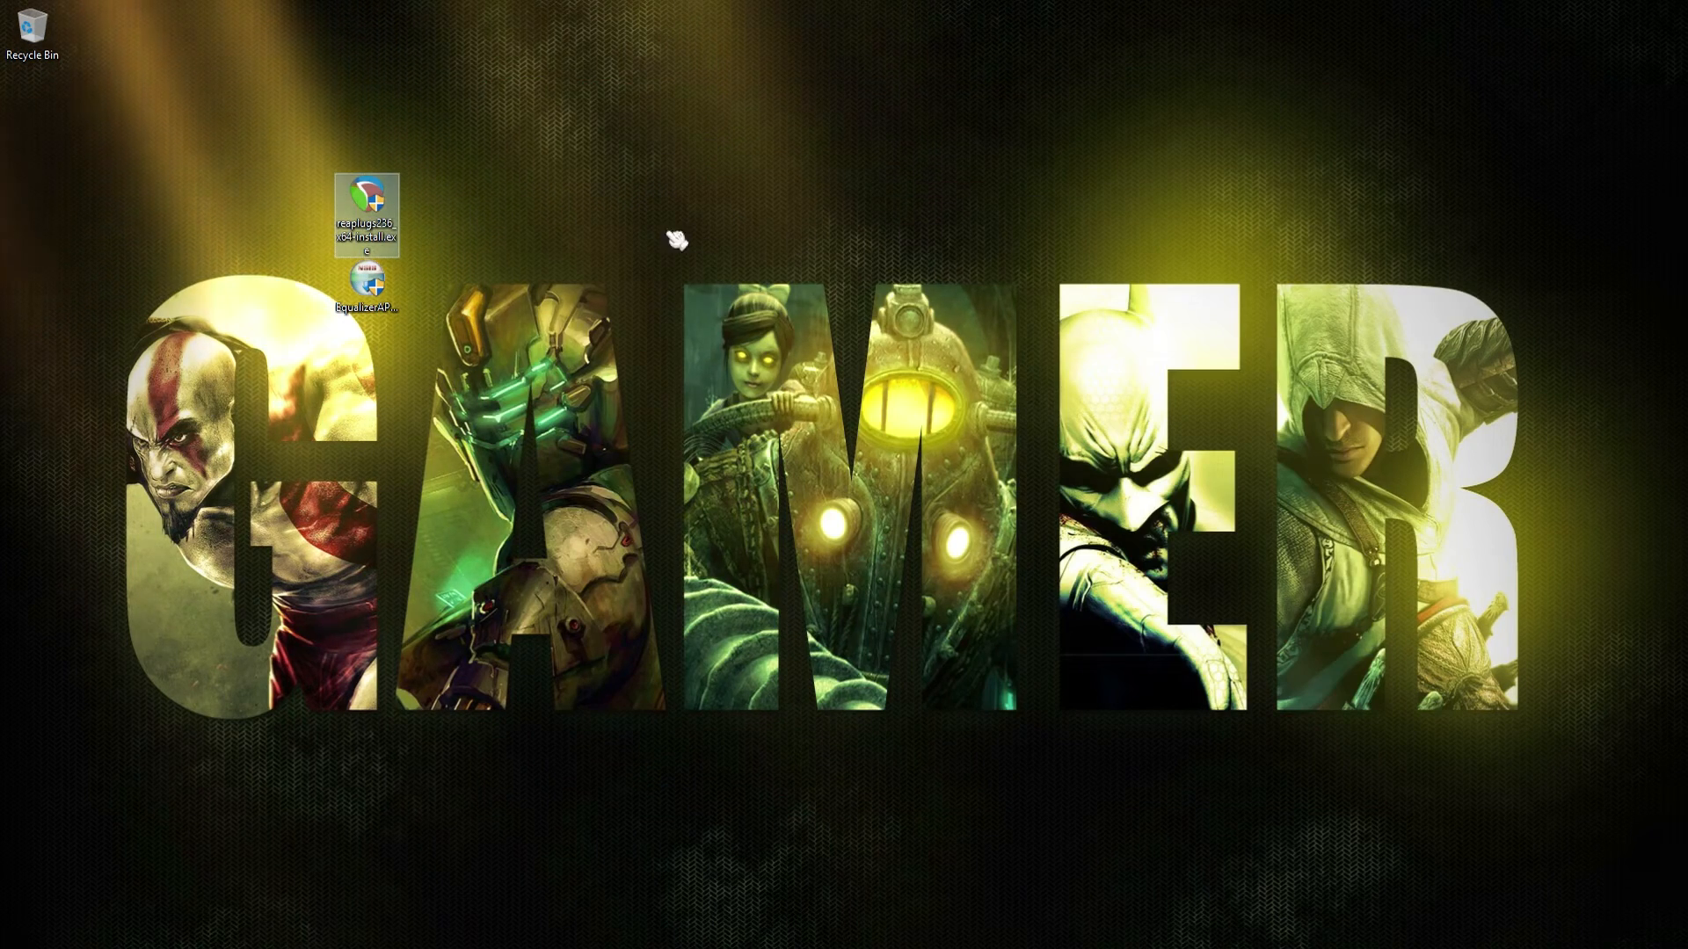
left_click(493, 293)
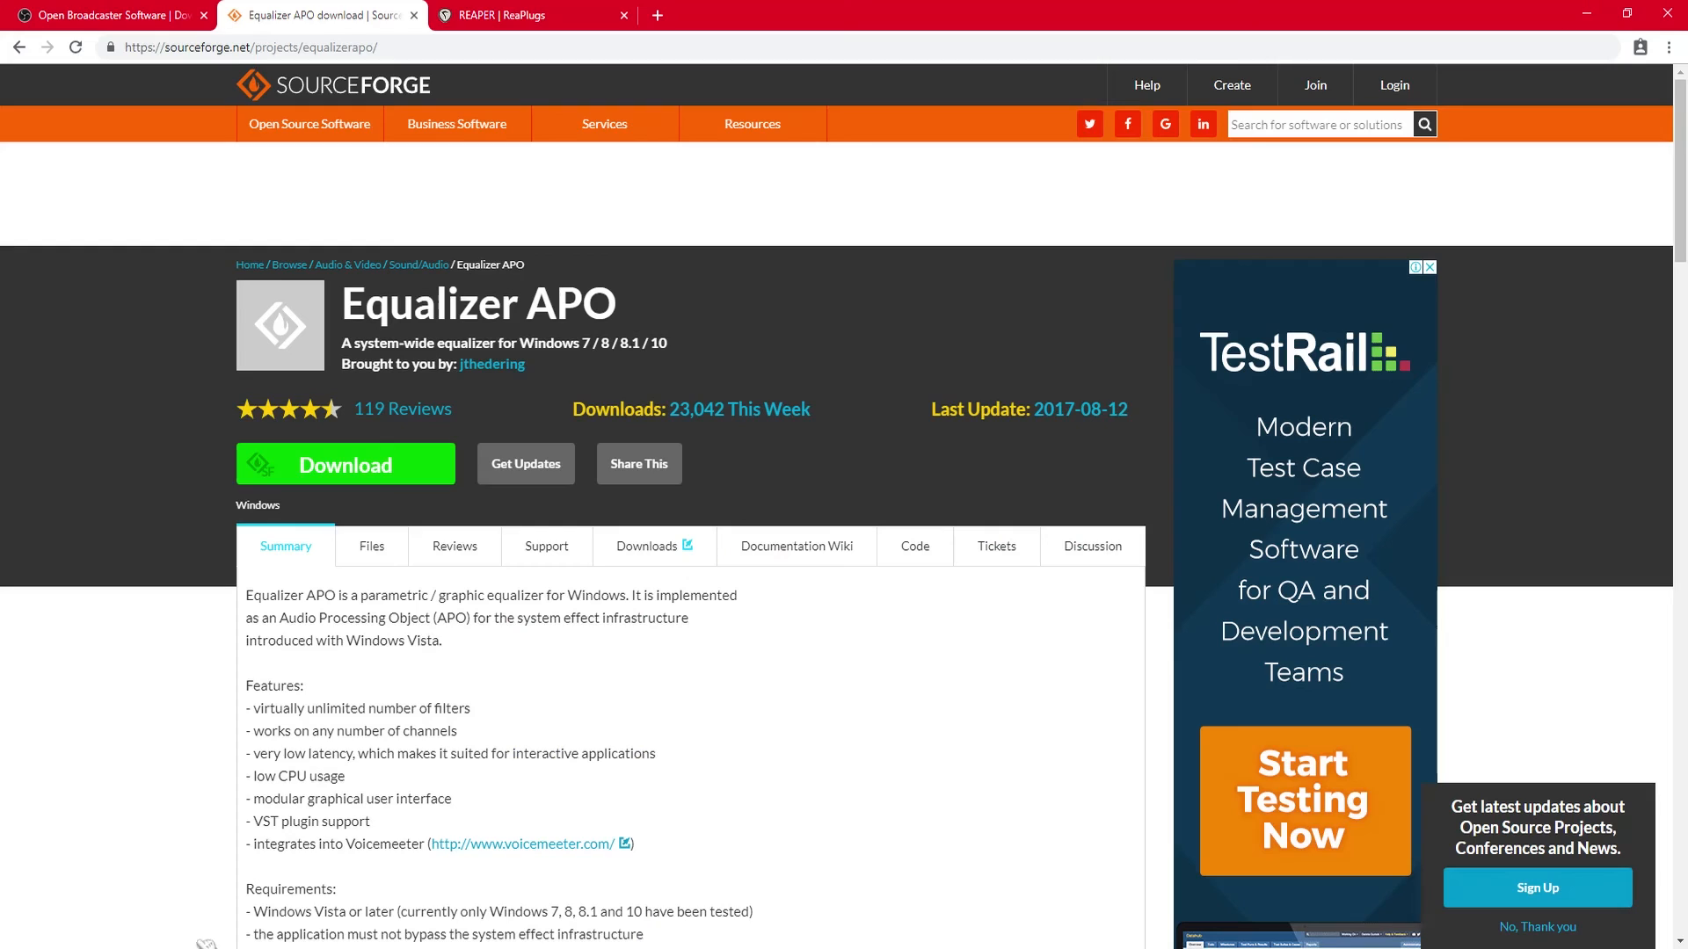
- View the OBS Studio and Equalizer APO download pages in the browser, and minimize it
left_click(130, 15)
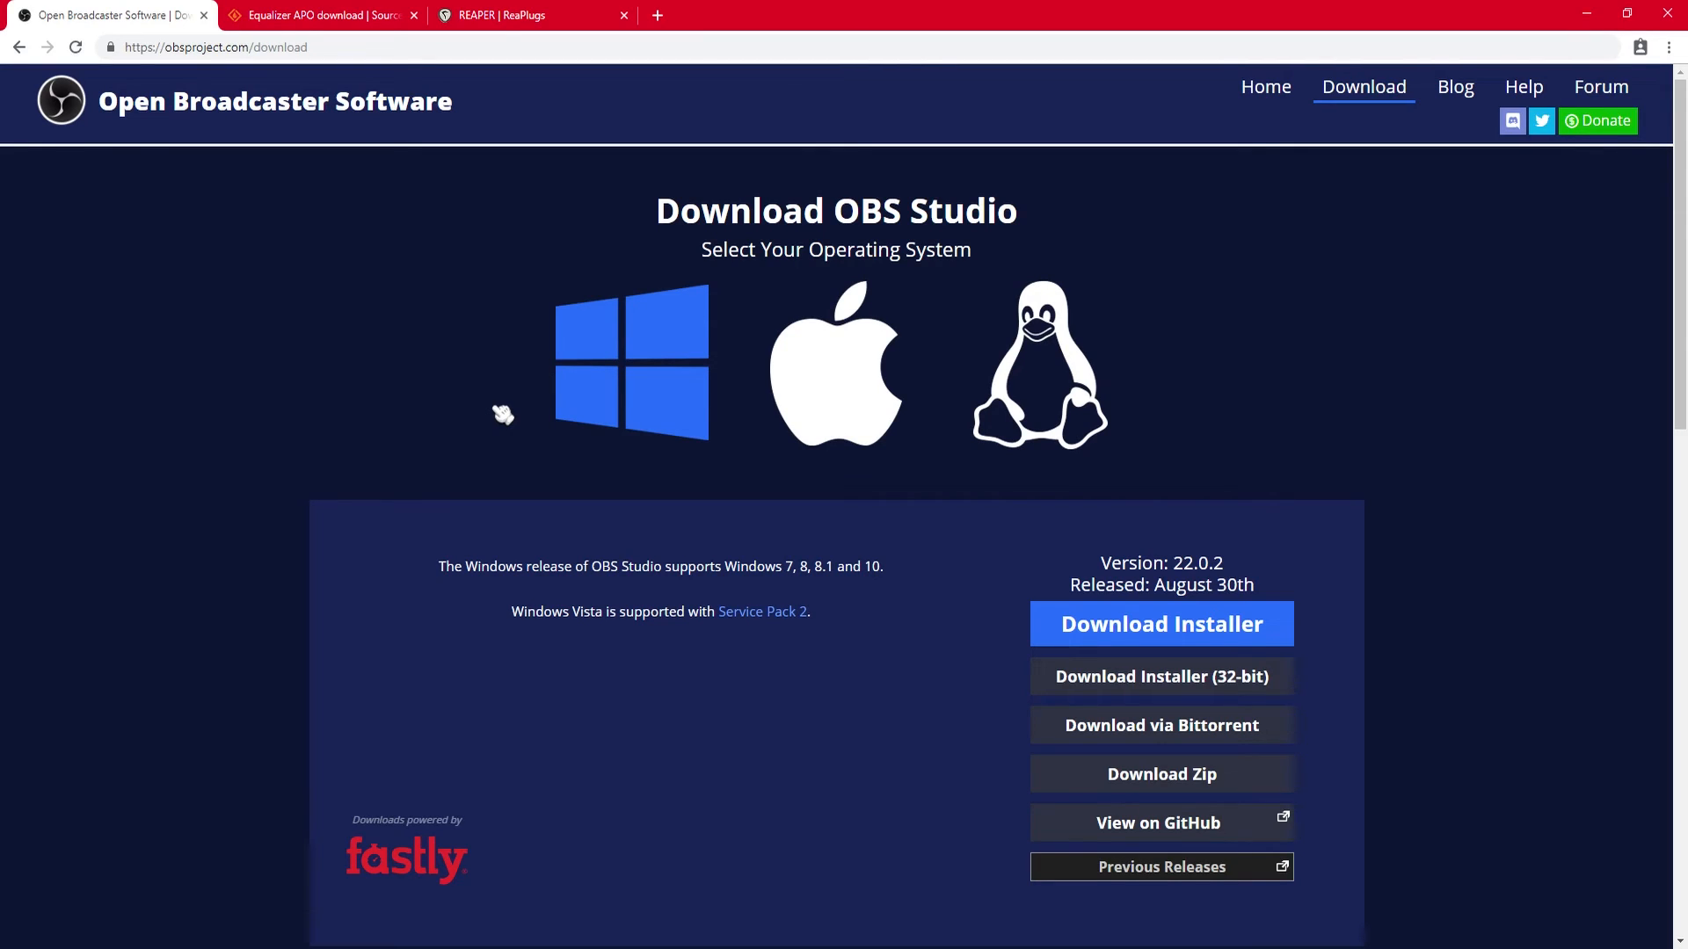
left_click(338, 16)
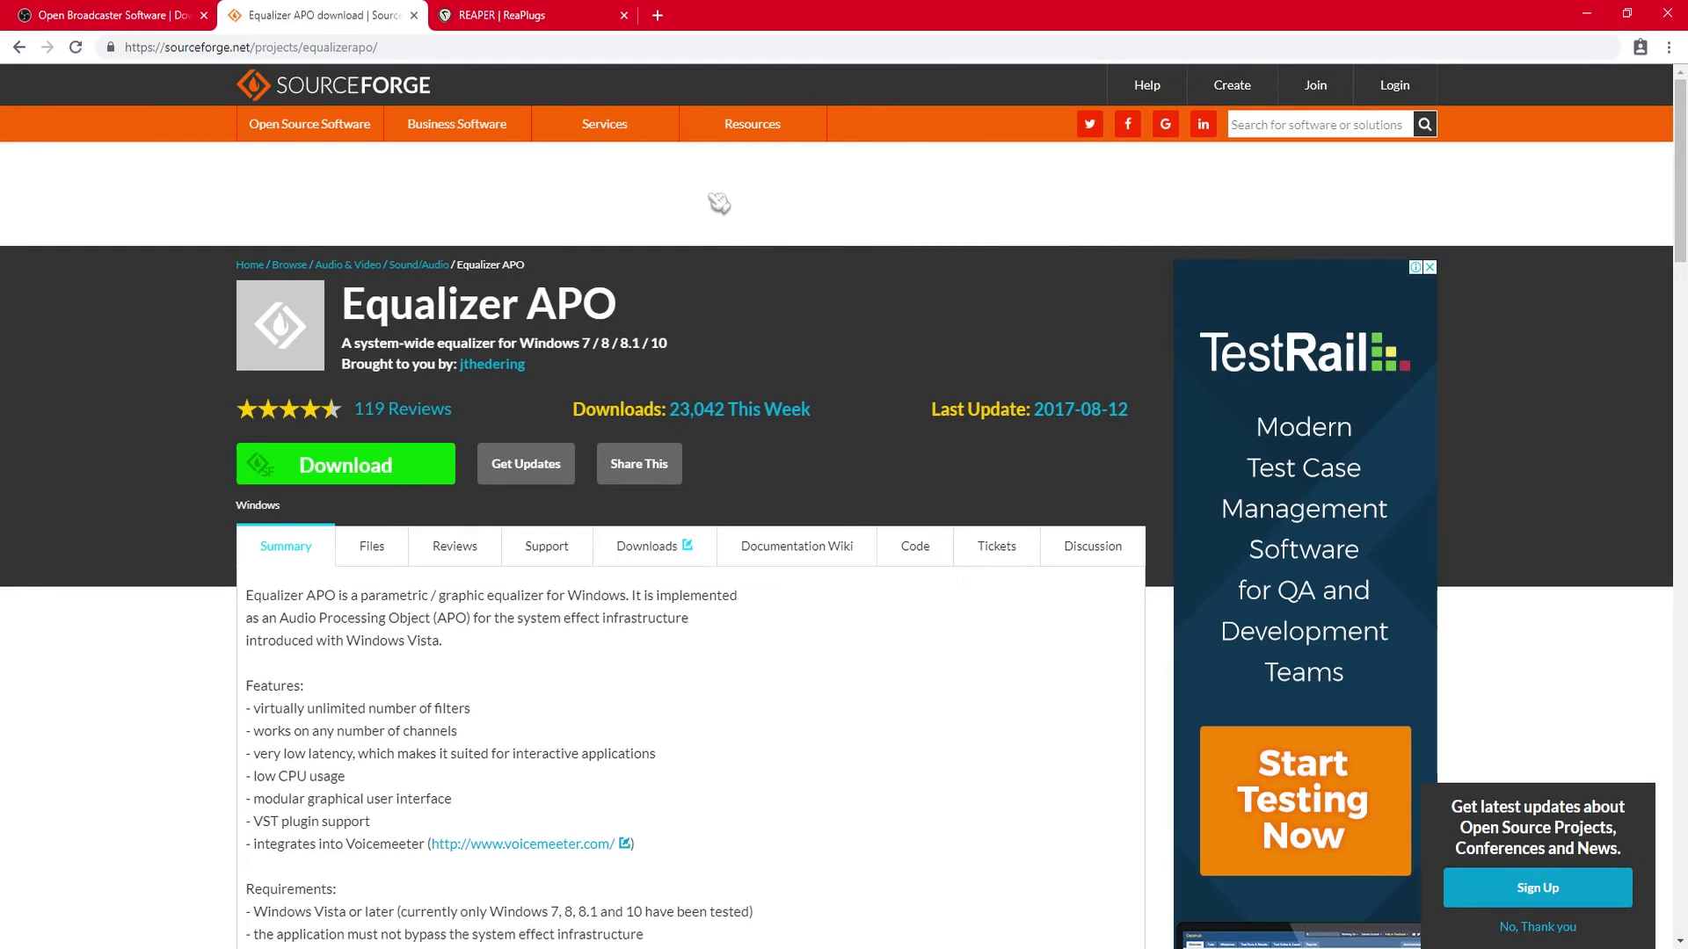
left_click(1589, 18)
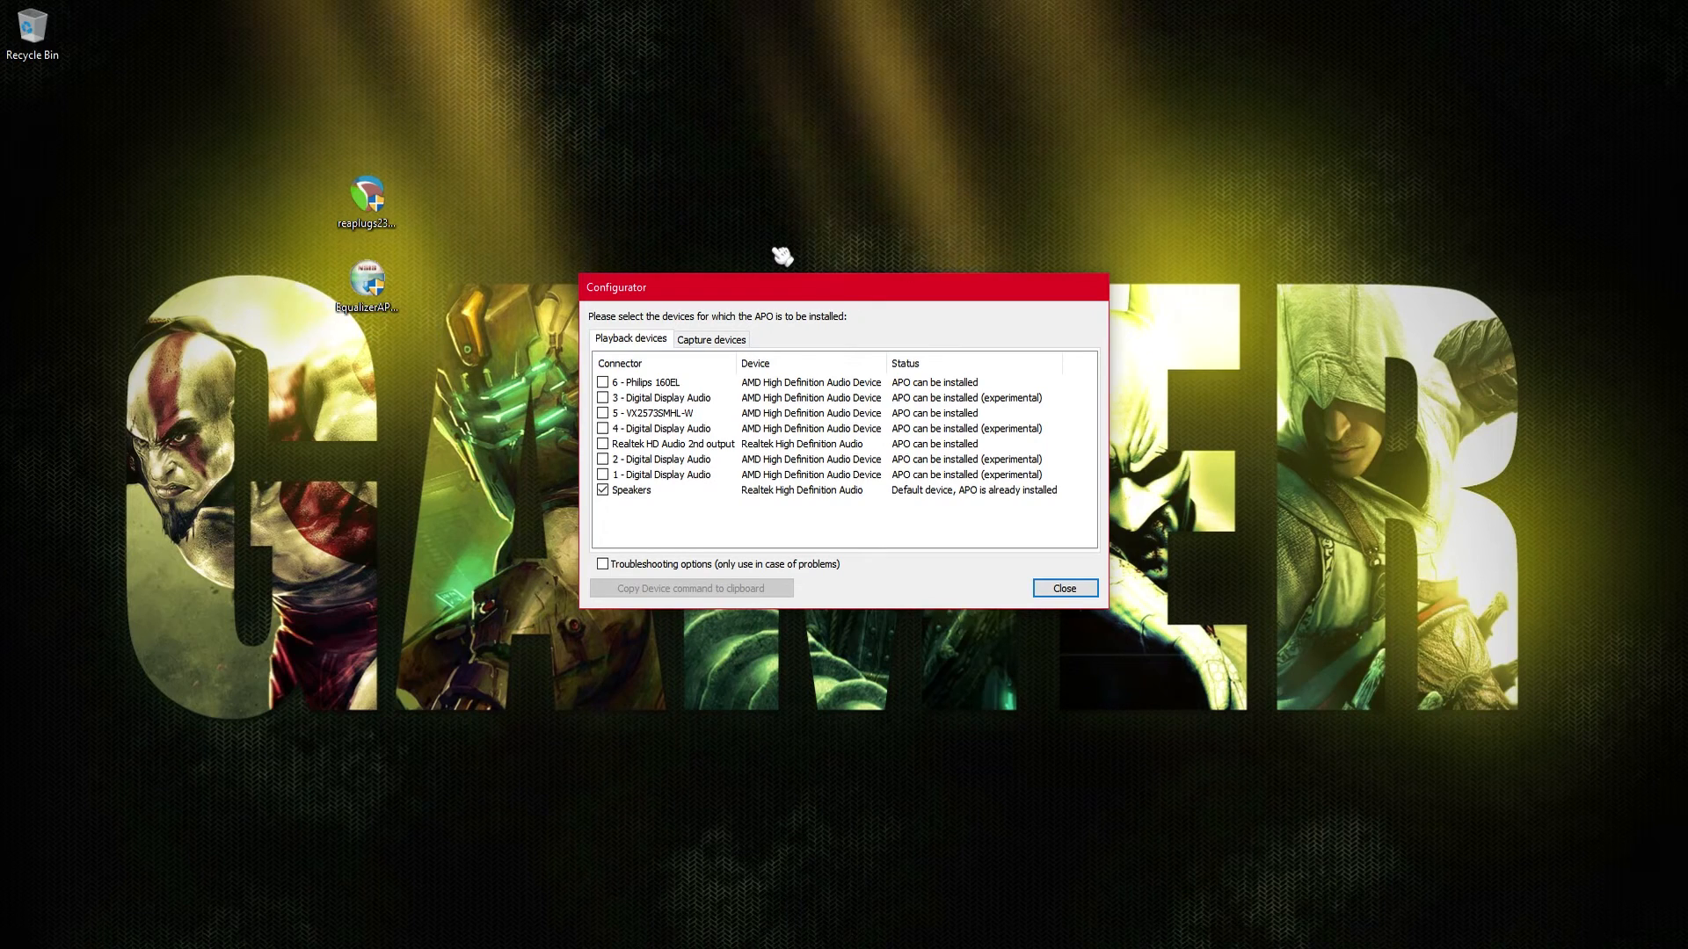
- Review the capture devices in the Configurator, highlight Mic in at rear panel (Pink), and close the dialog
left_click(708, 336)
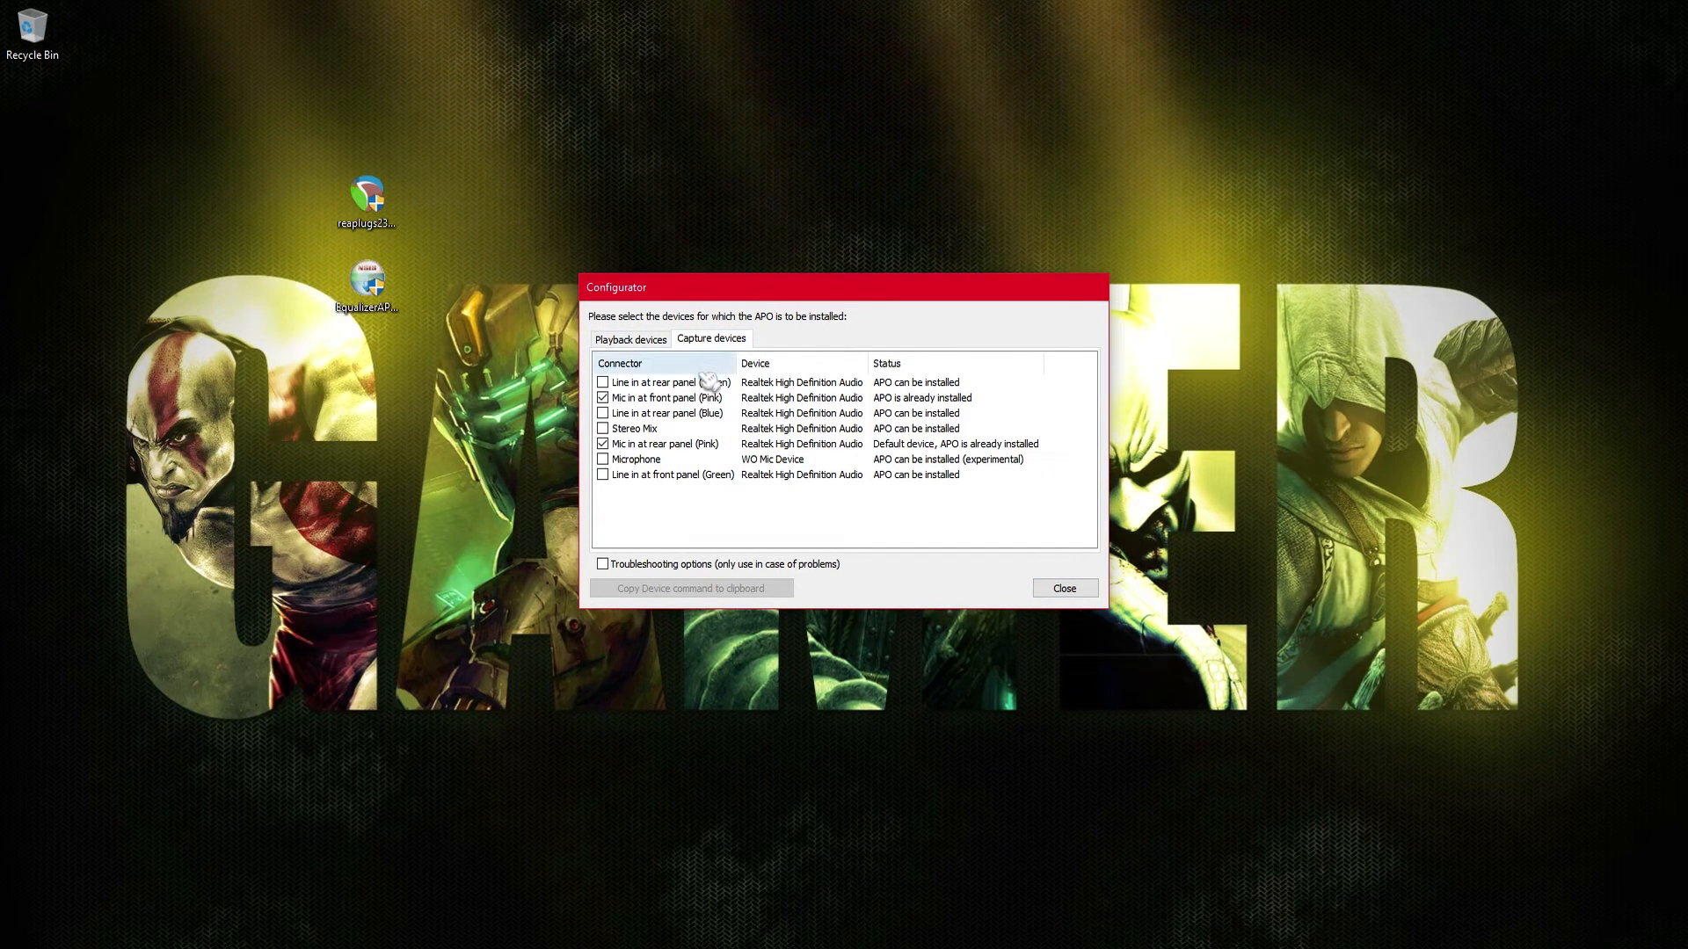
left_click(679, 445)
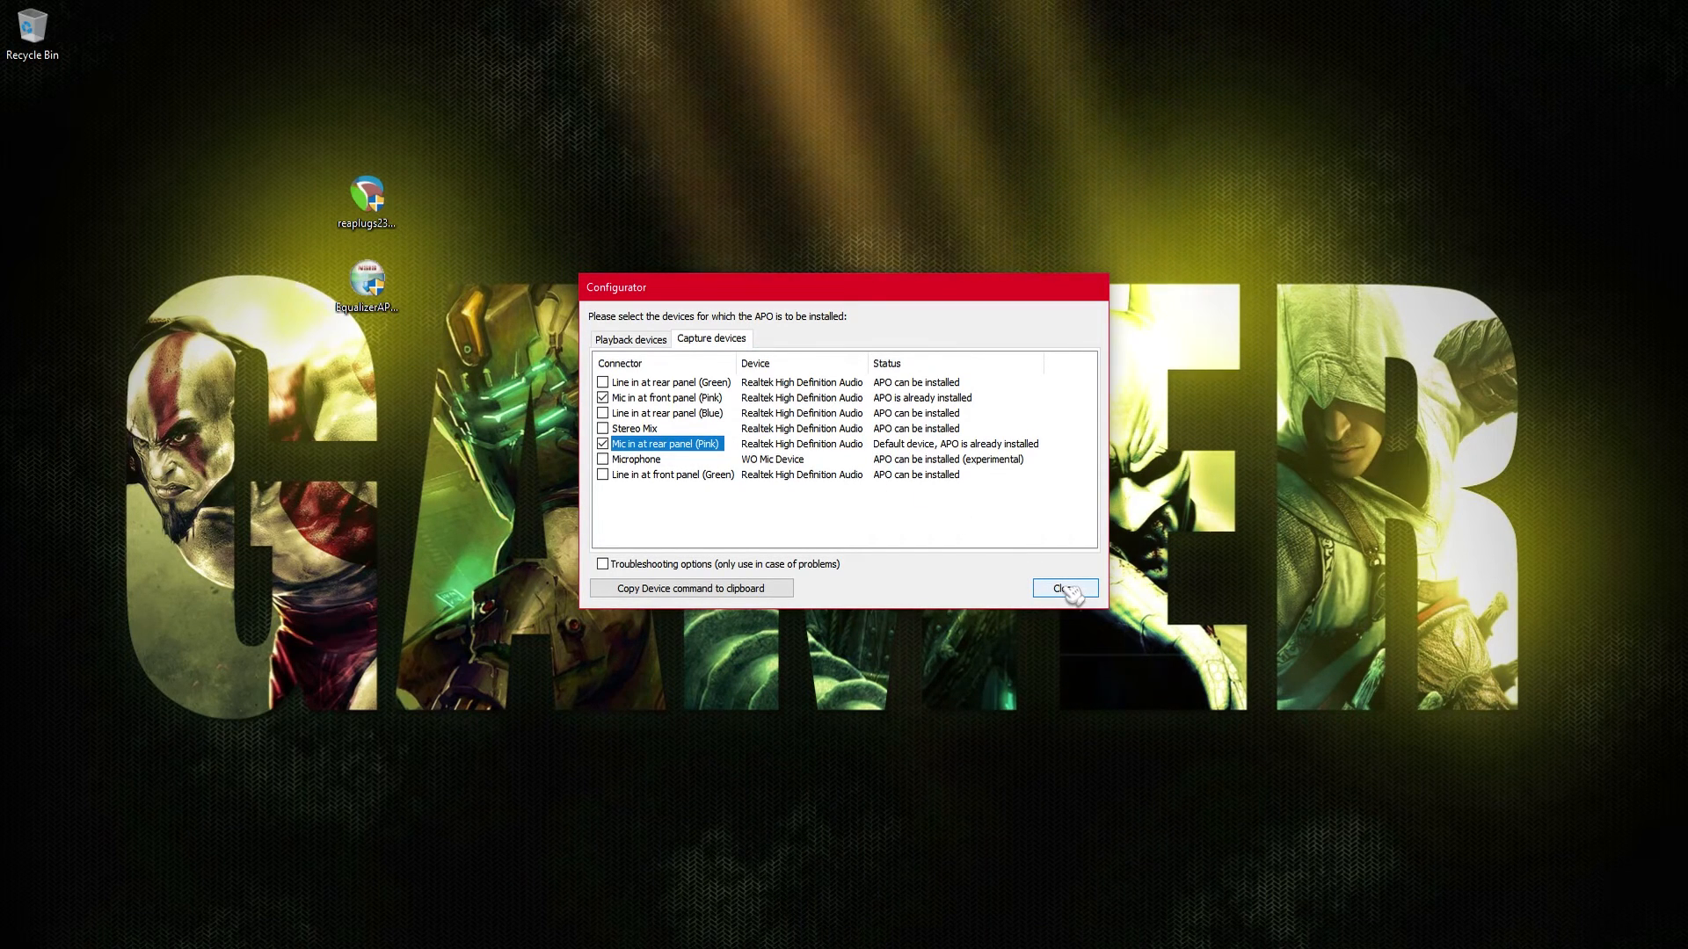
left_click(1066, 589)
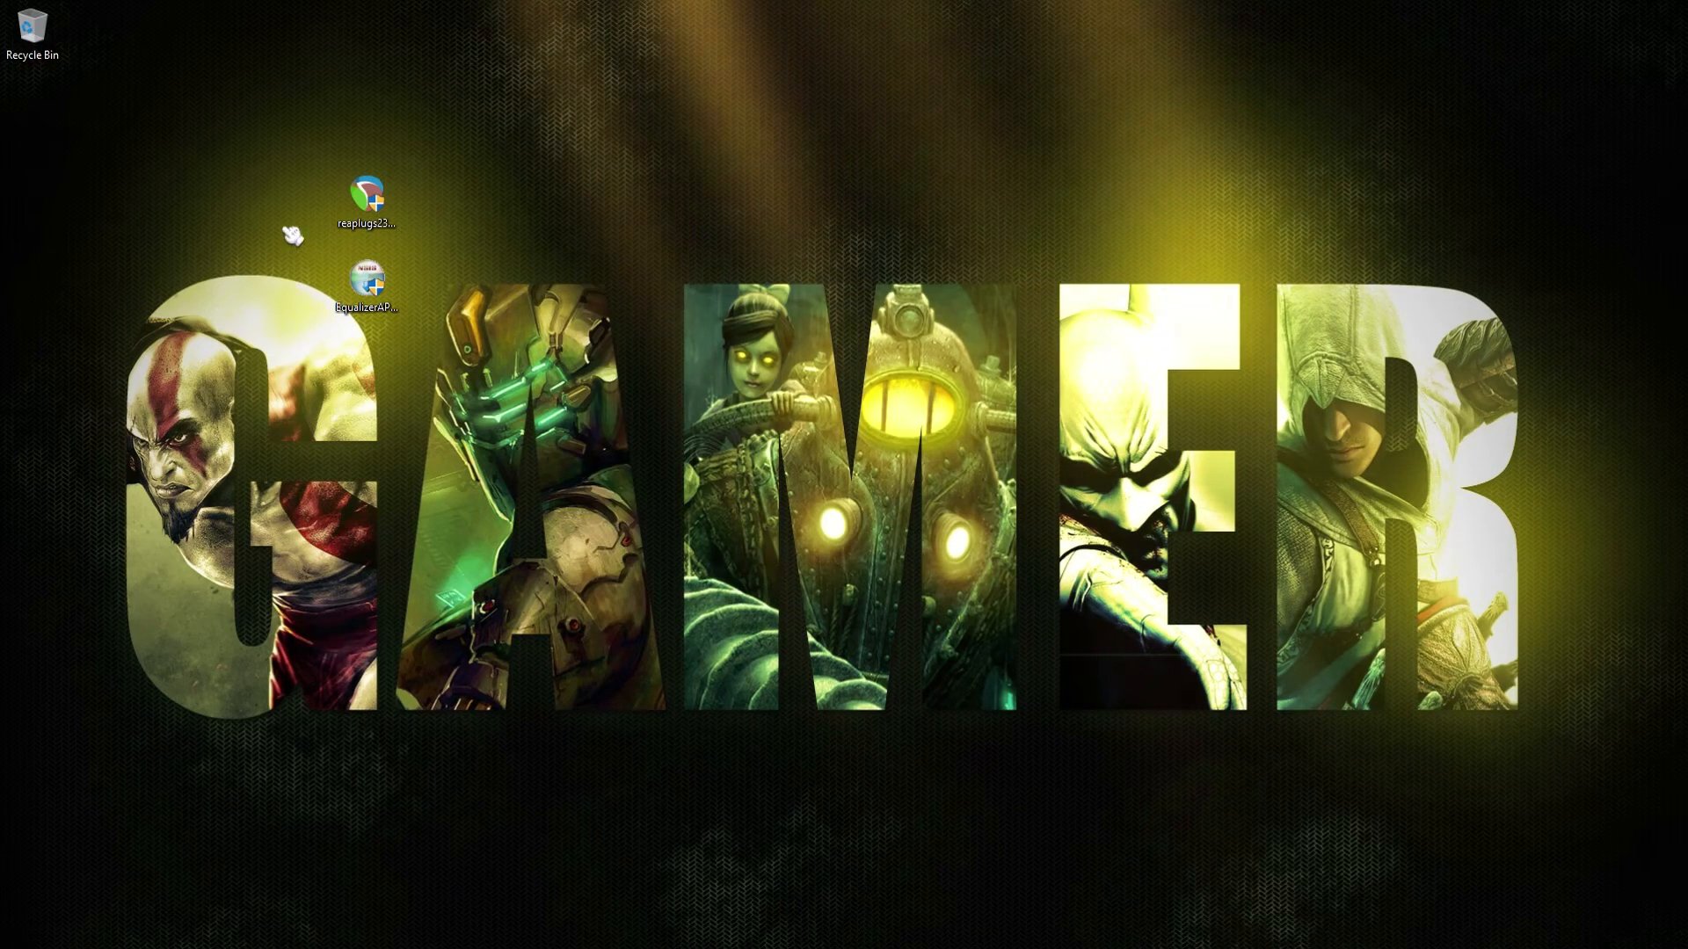
- Switch to the browser, view the ReaPlugs VST v2.36 64-bit download on the REAPER site, and minimize the browser
left_click(365, 197)
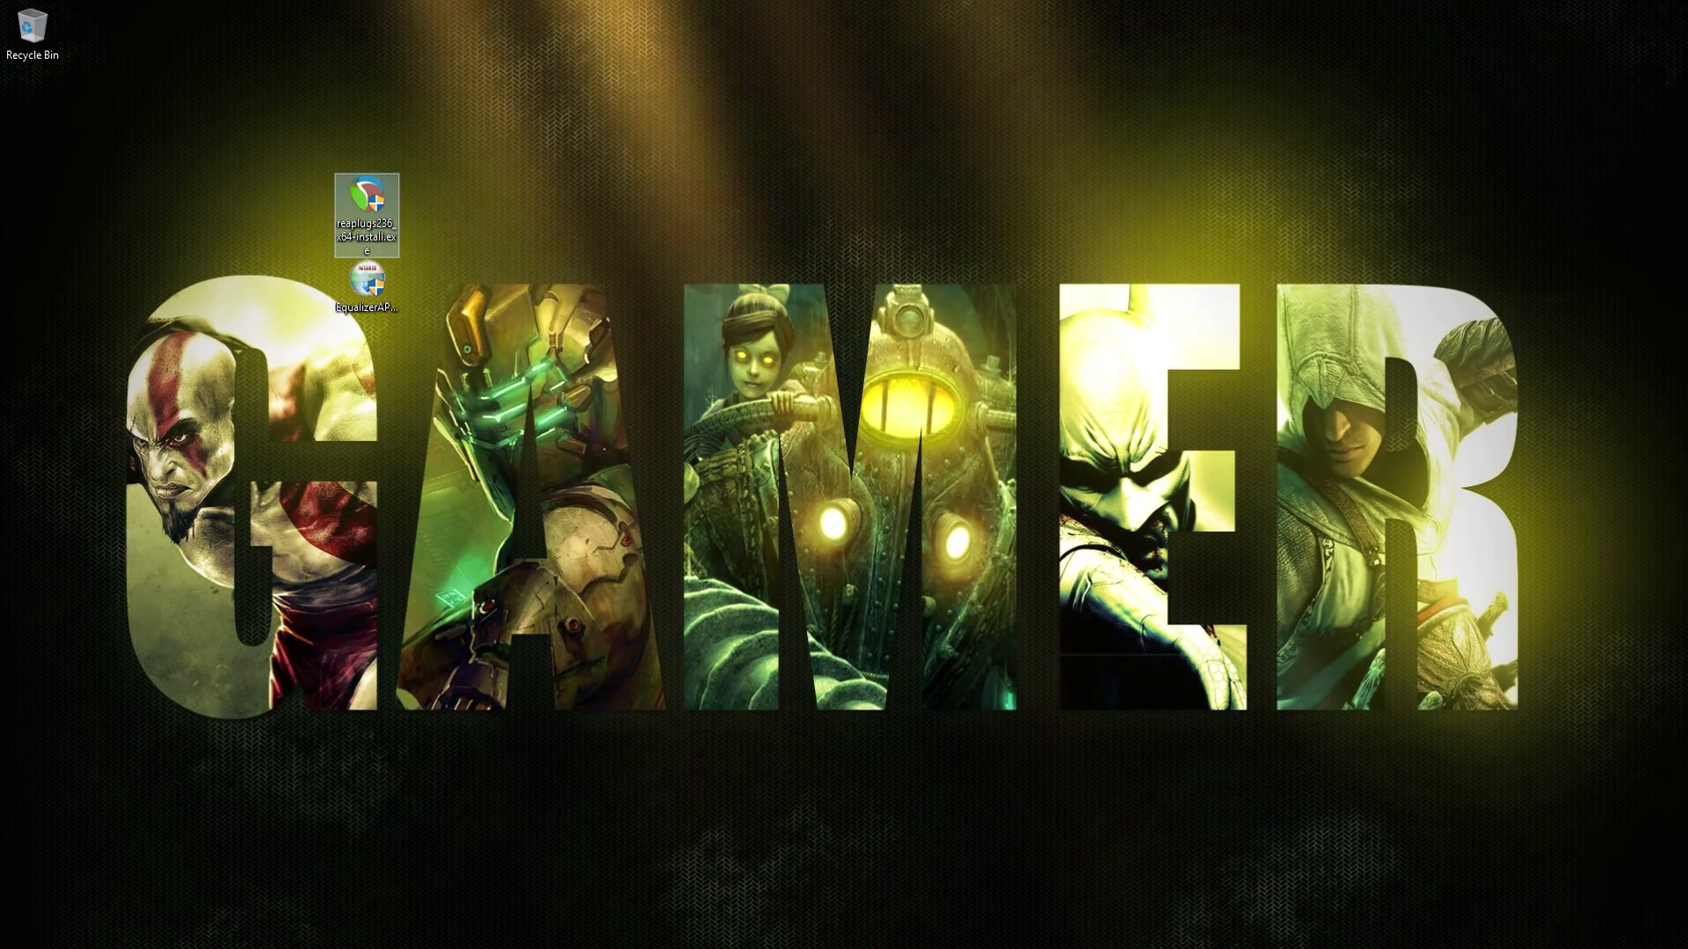
key("alt+Tab")
left_click(495, 11)
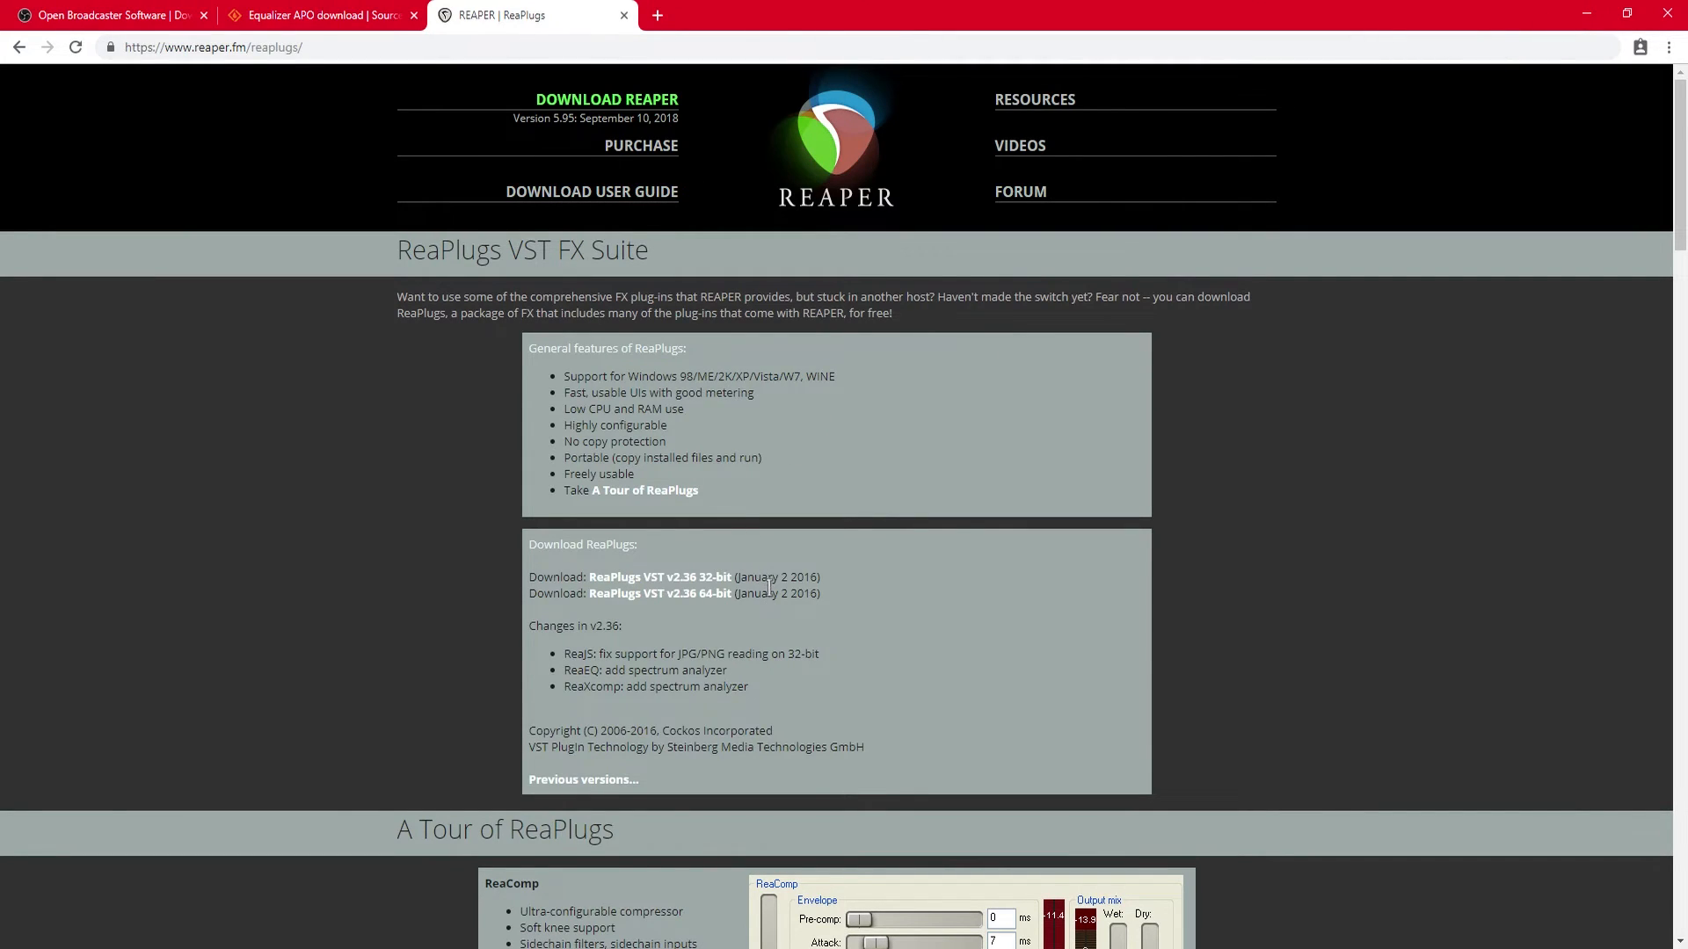
scroll(769, 587, "down", 1)
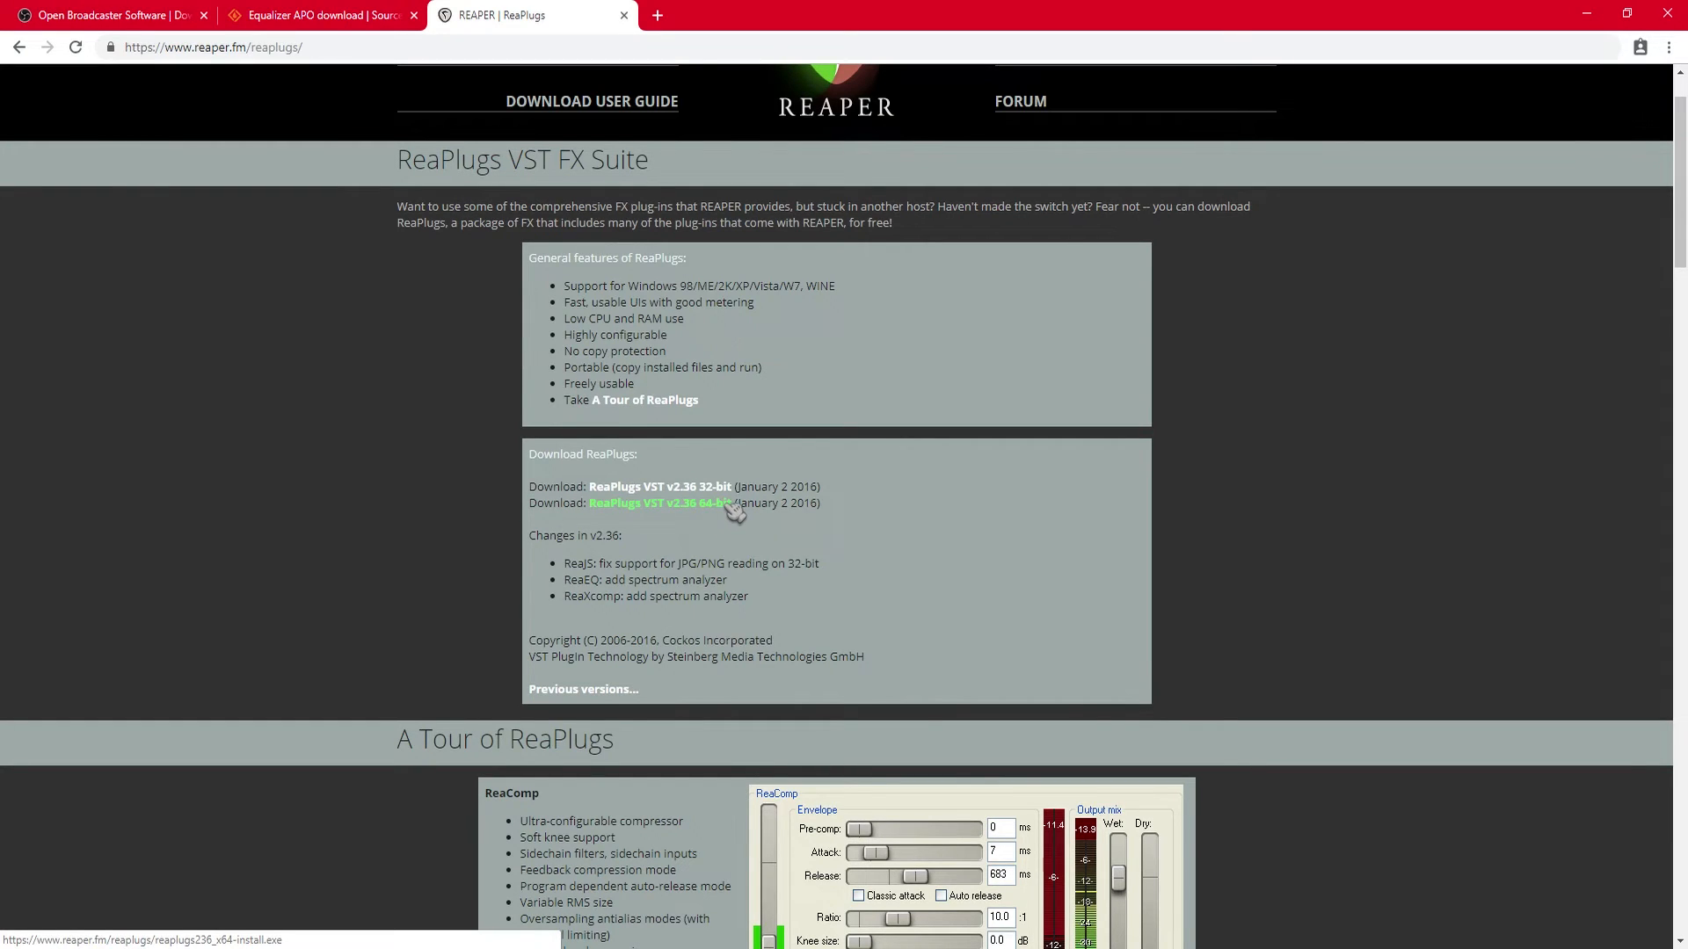
left_click(1593, 13)
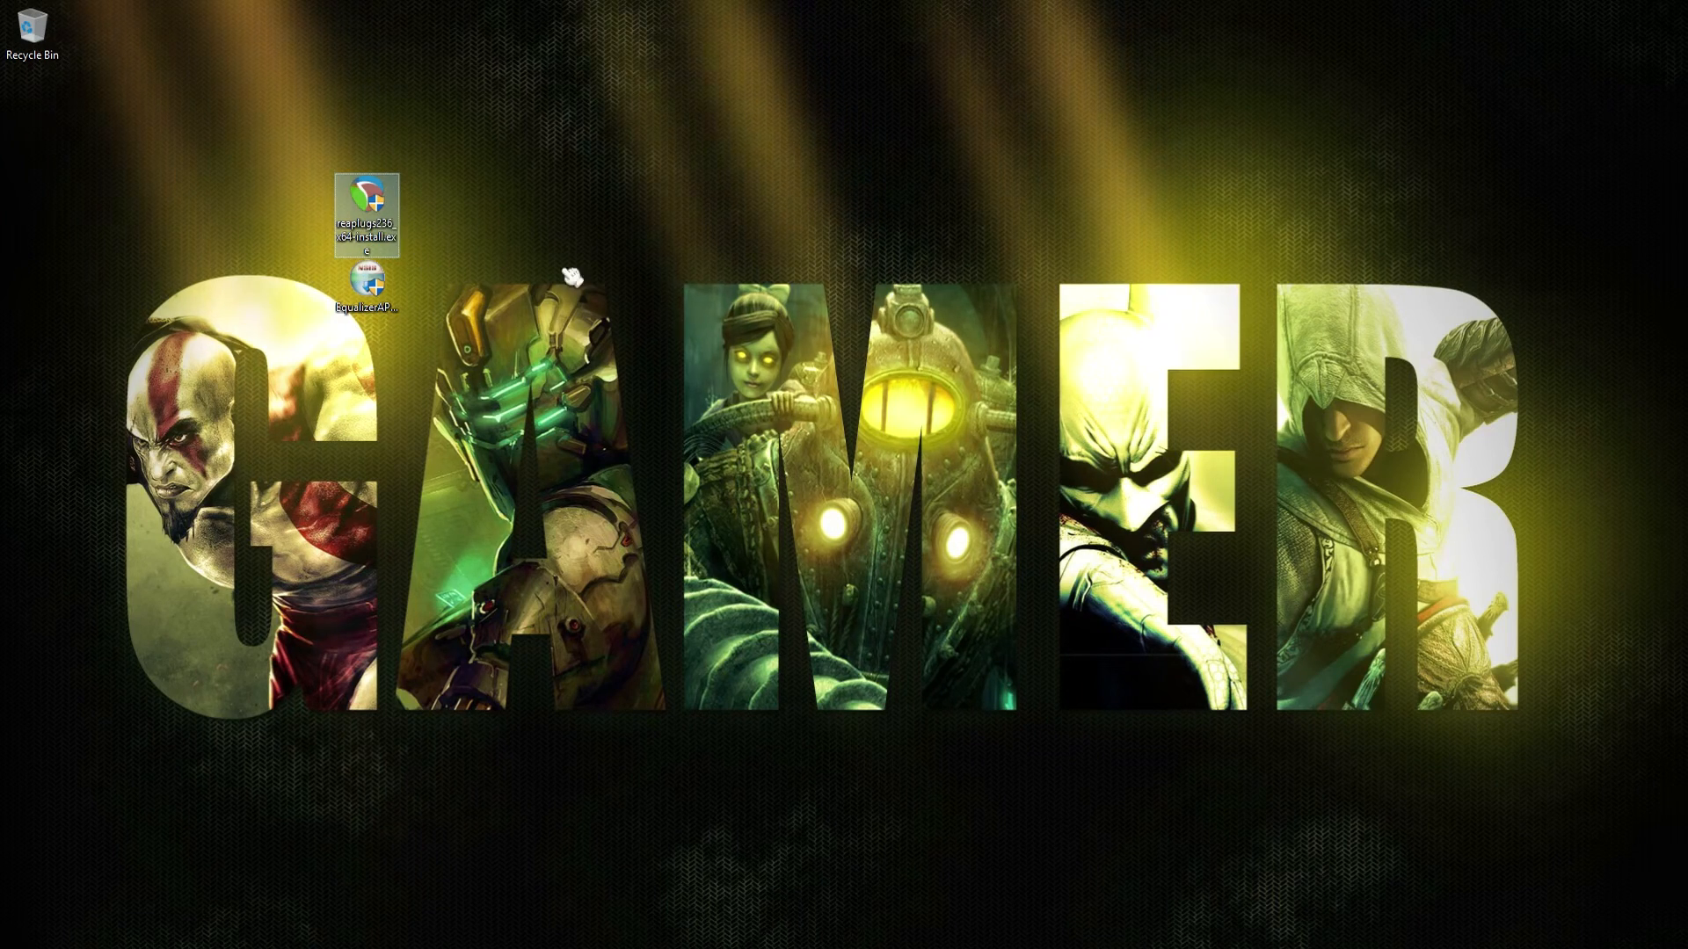
- Deselect every optional component except ReaFir (FFT EQ and dynamics processor) in the ReaPlugs VST FX Suite setup
left_click(941, 627)
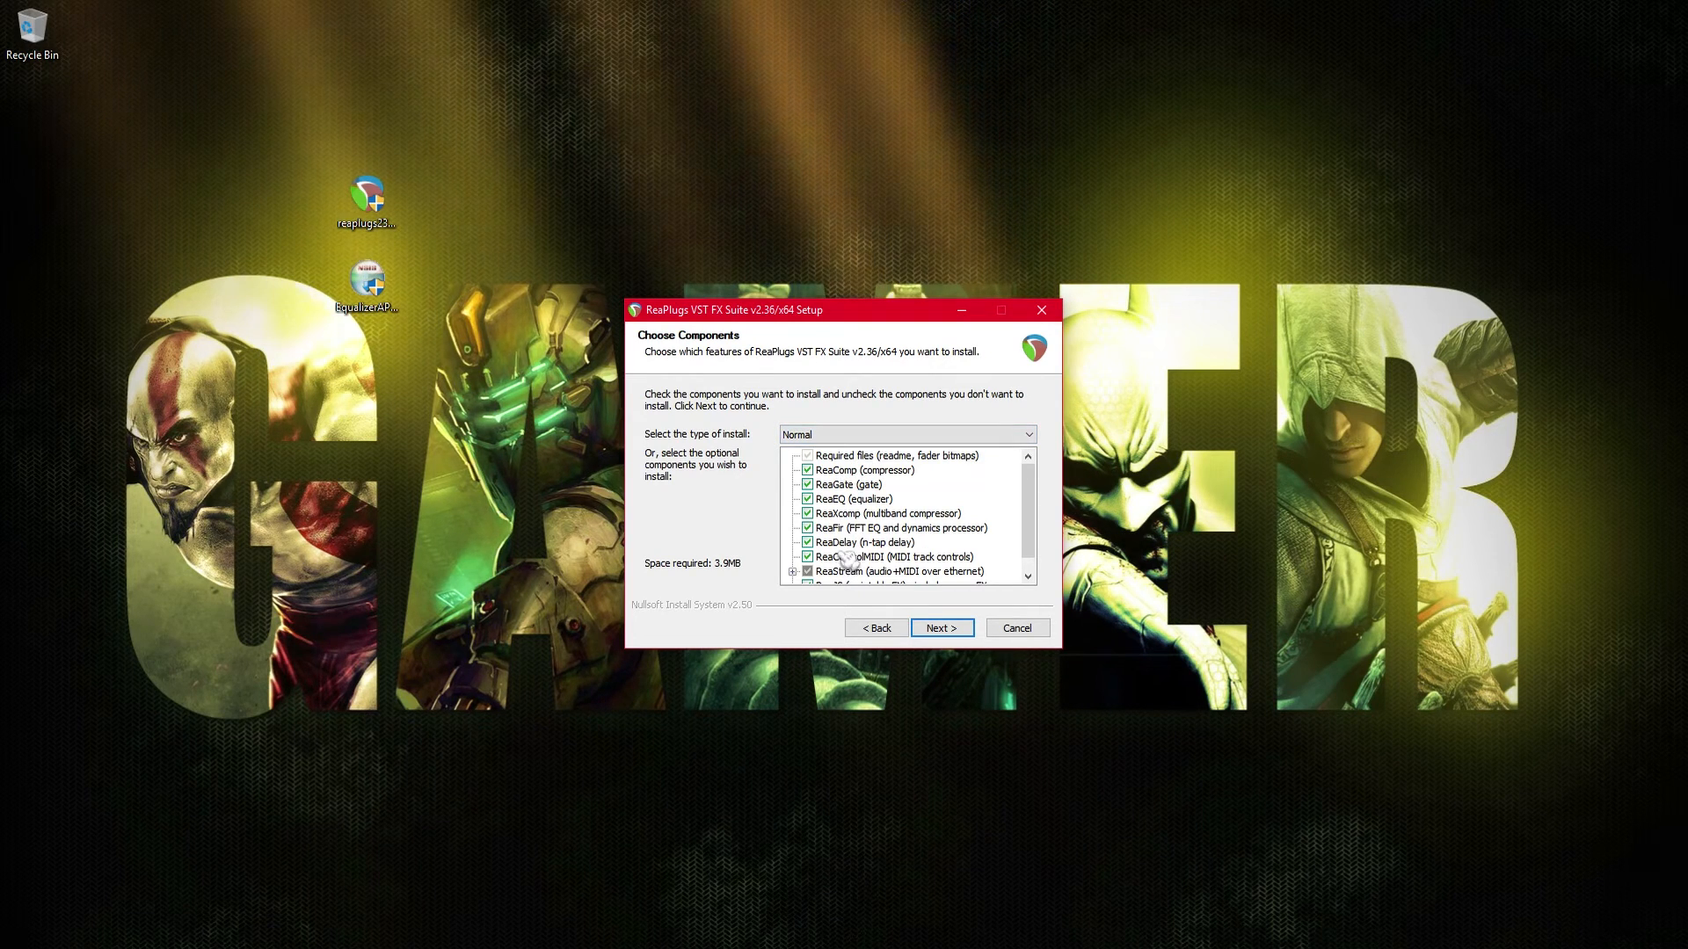
scroll(986, 525, "down", 1)
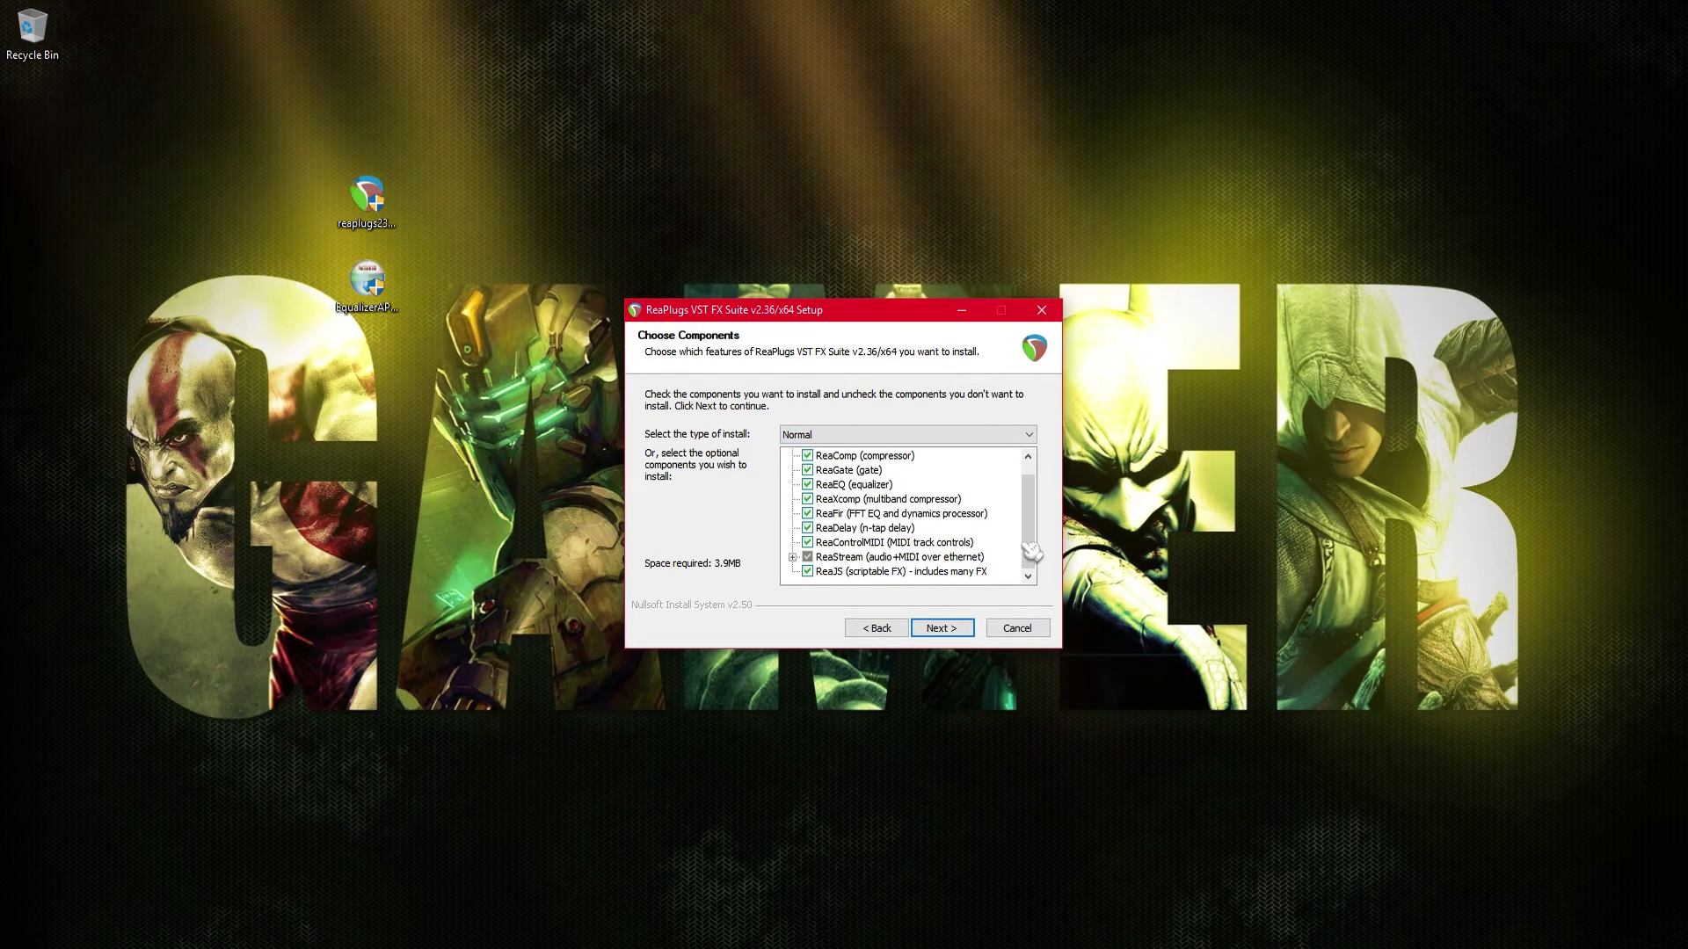
scroll(871, 501, "up", 1)
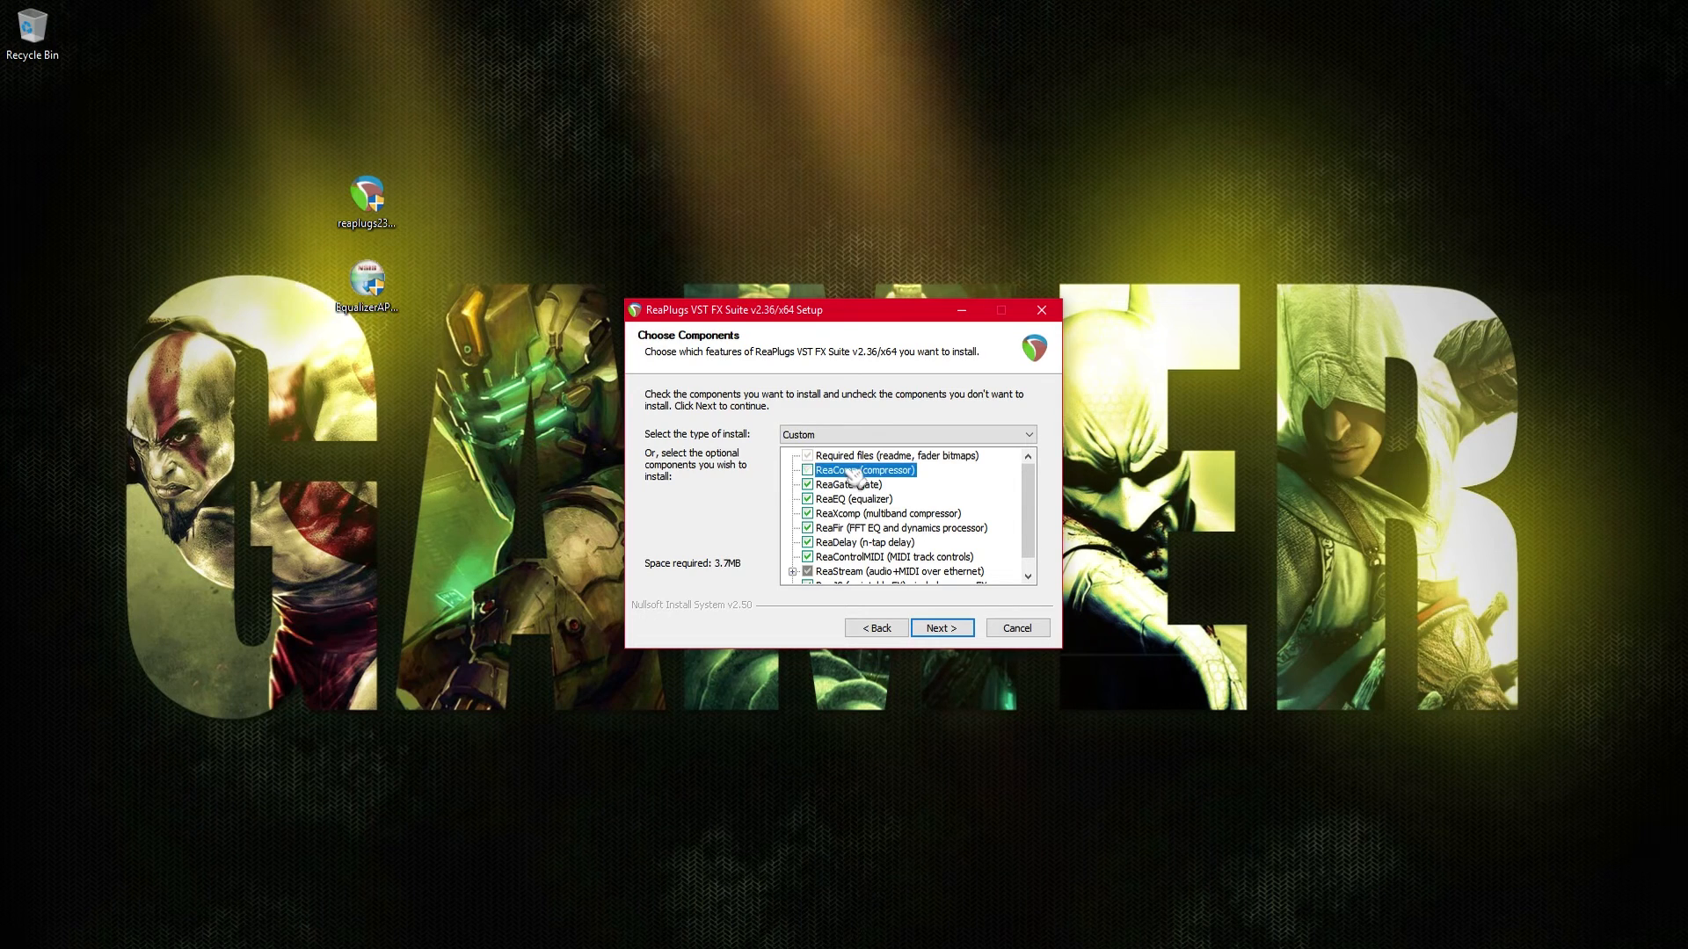
left_click(852, 484)
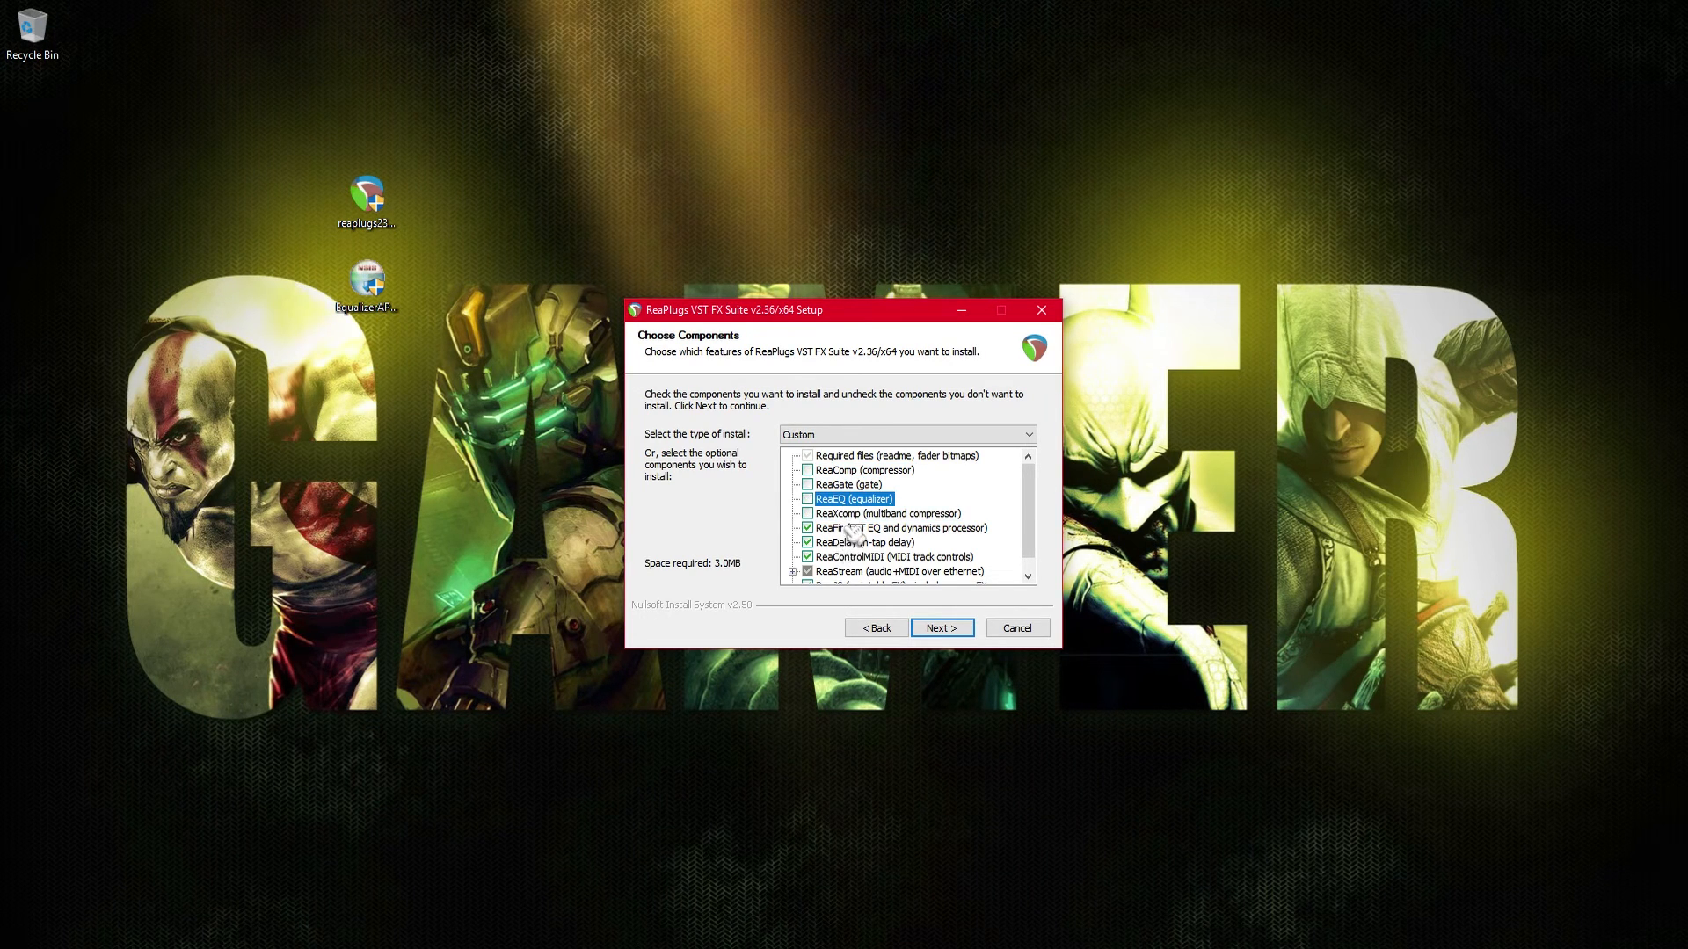
left_click(852, 542)
left_click(855, 557)
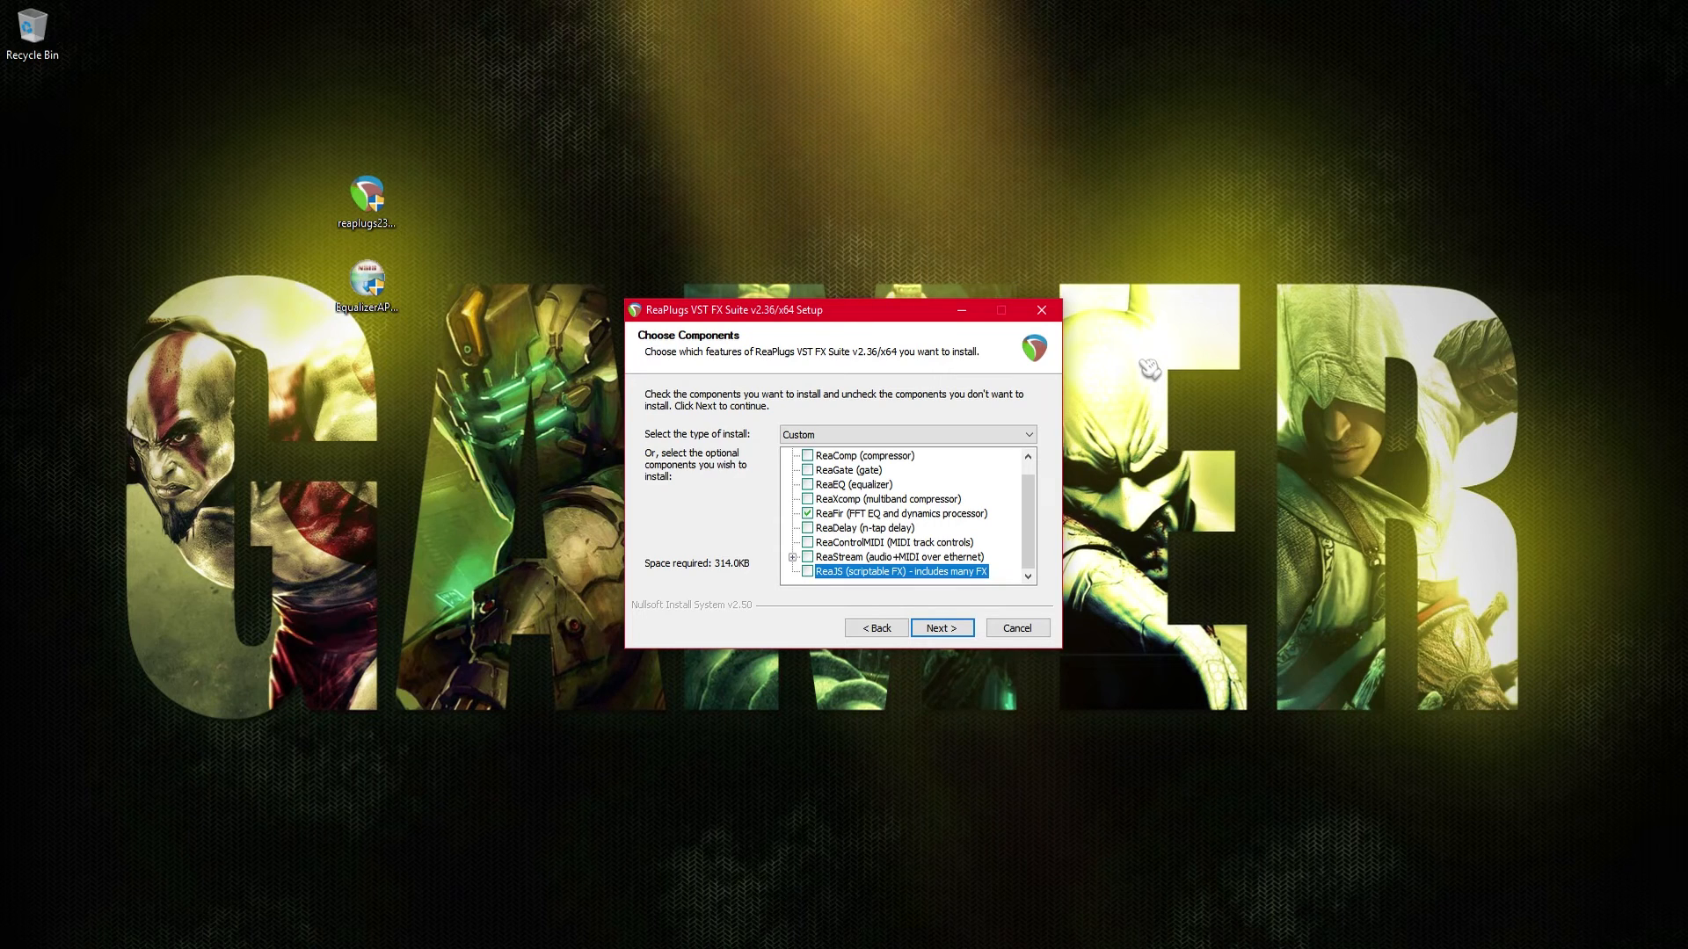
- Quit the ReaPlugs VST FX Suite setup without installing
left_click(1017, 627)
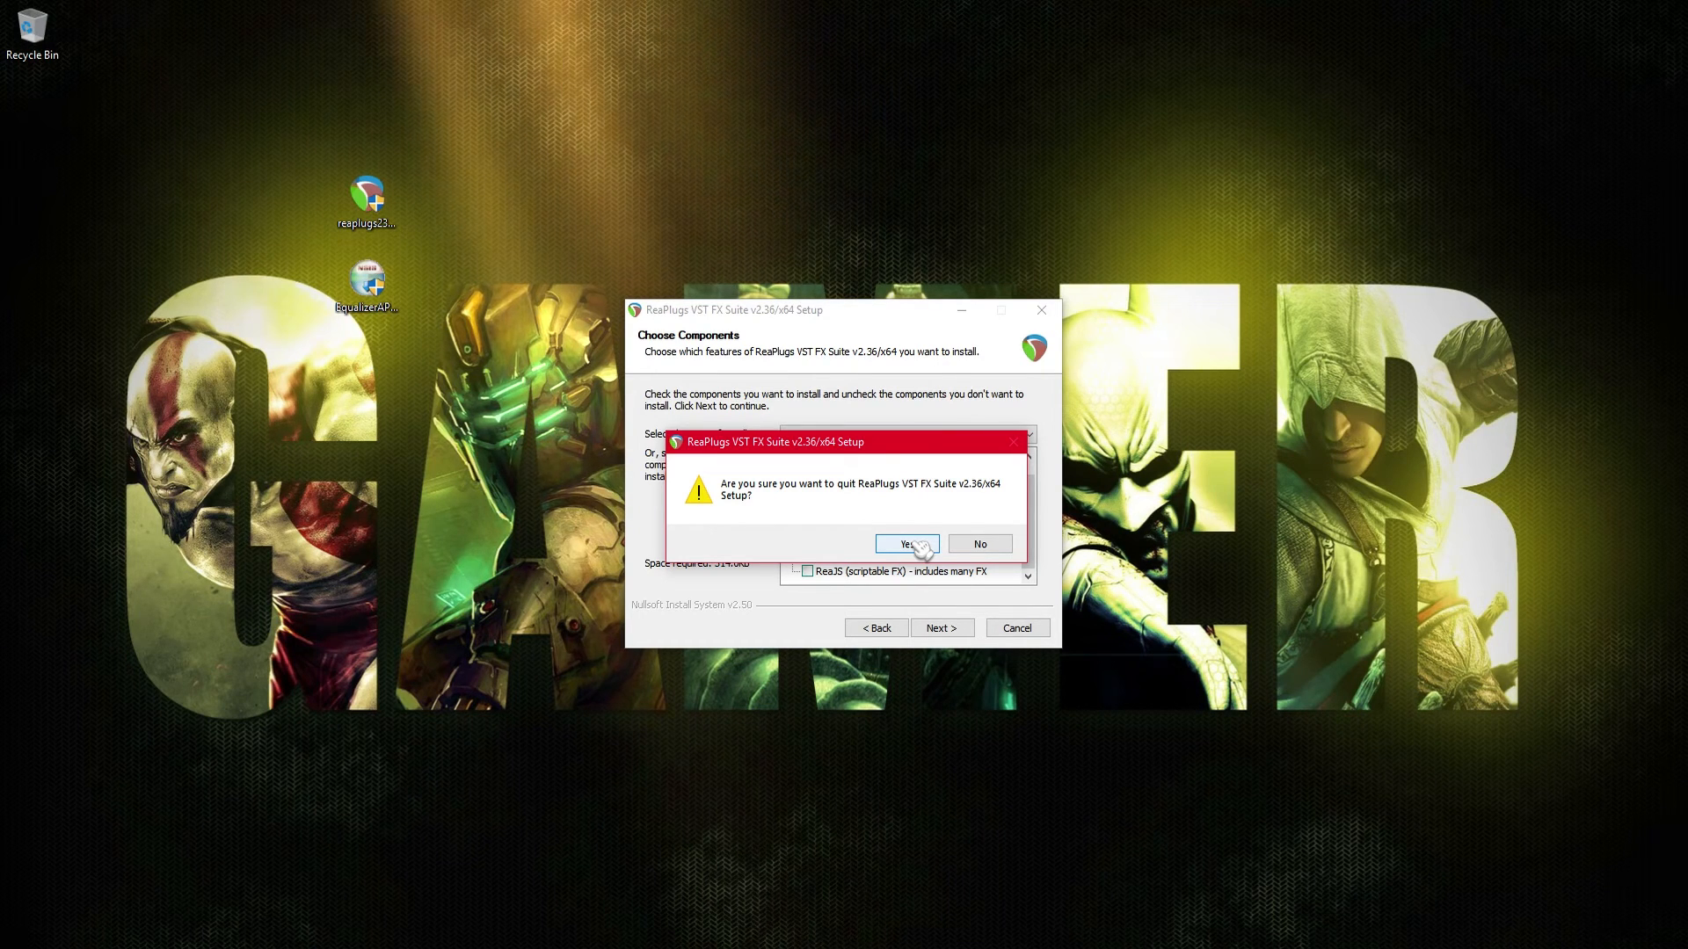
left_click(974, 545)
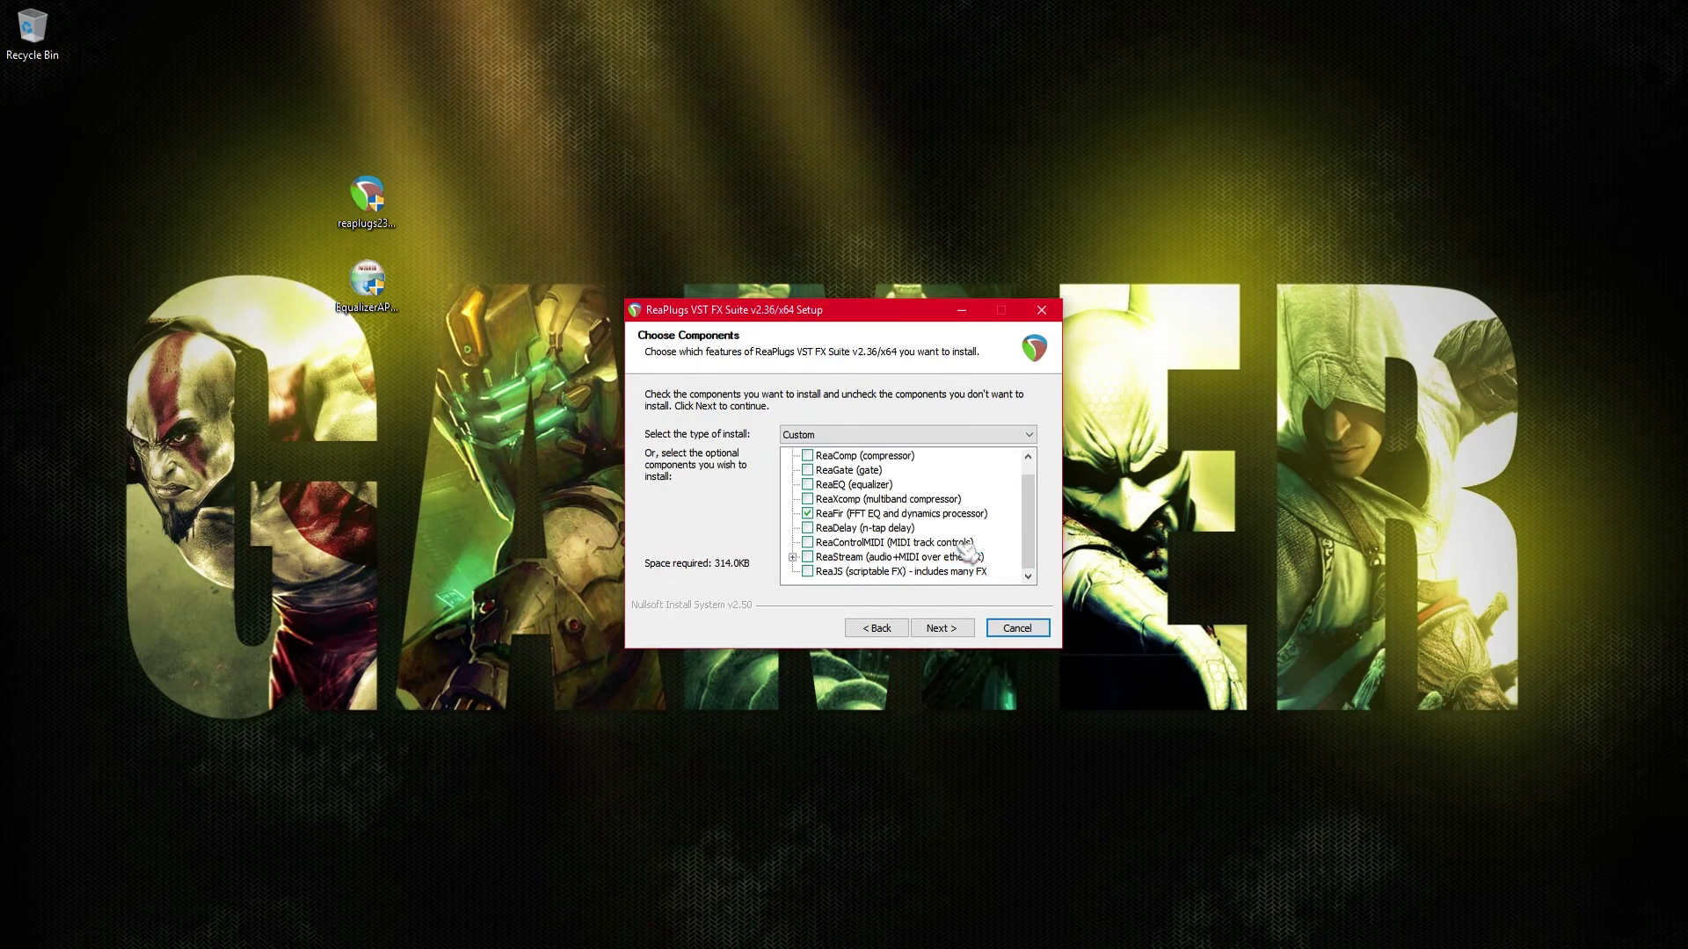
left_click(1017, 628)
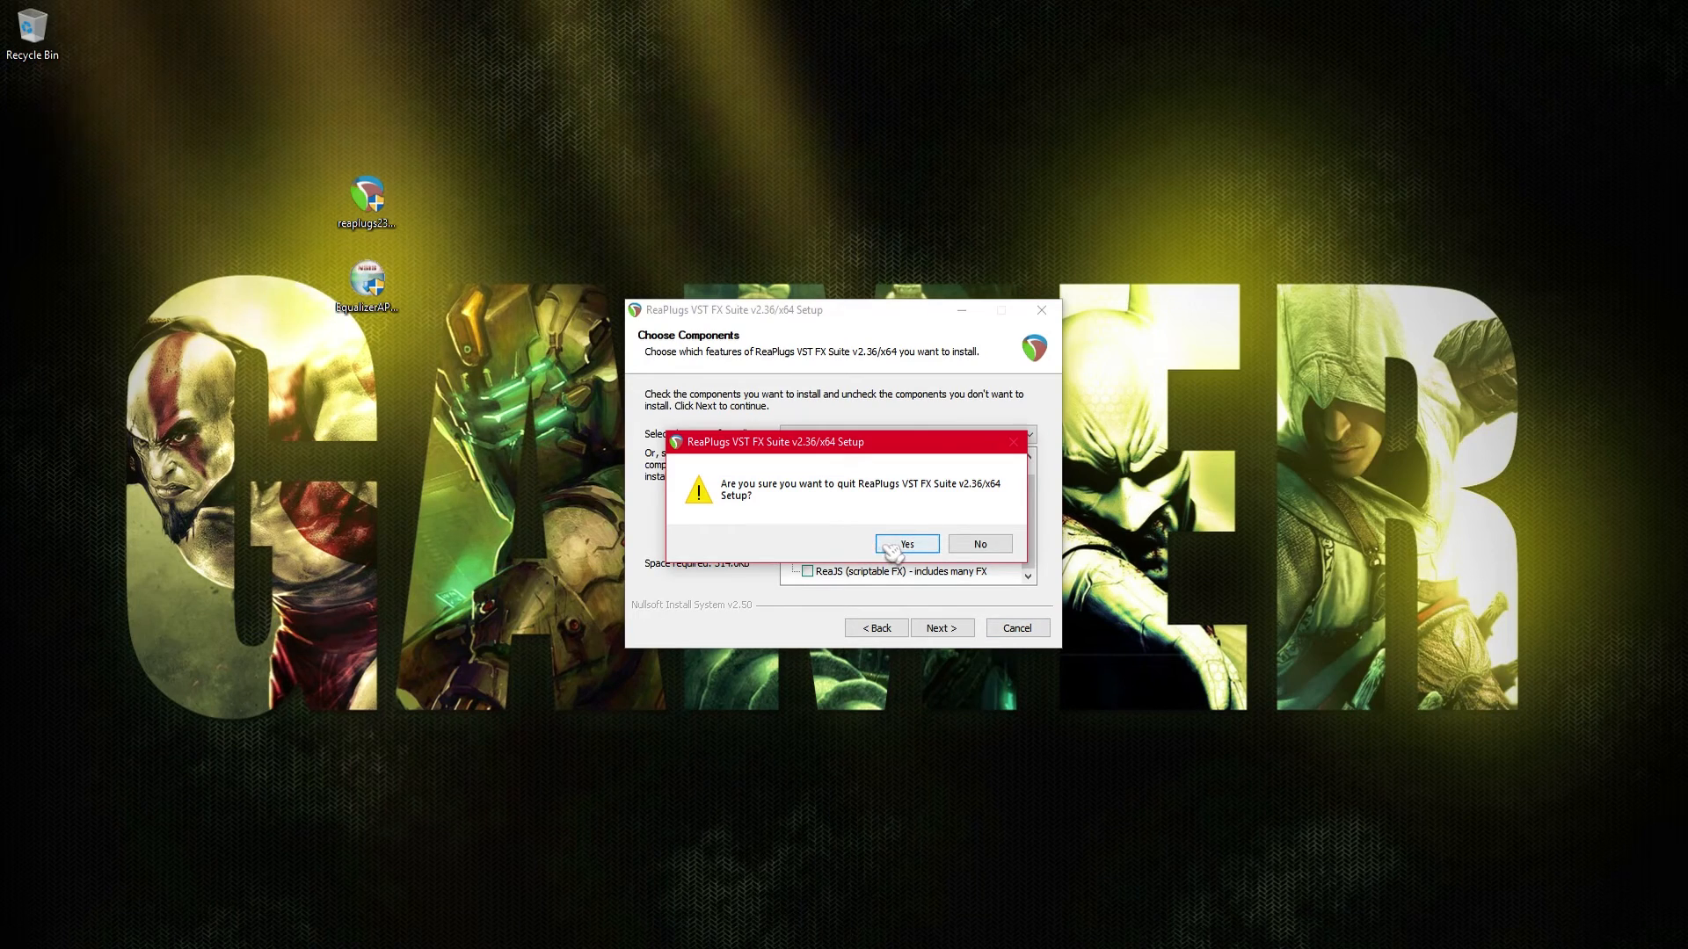
left_click(905, 544)
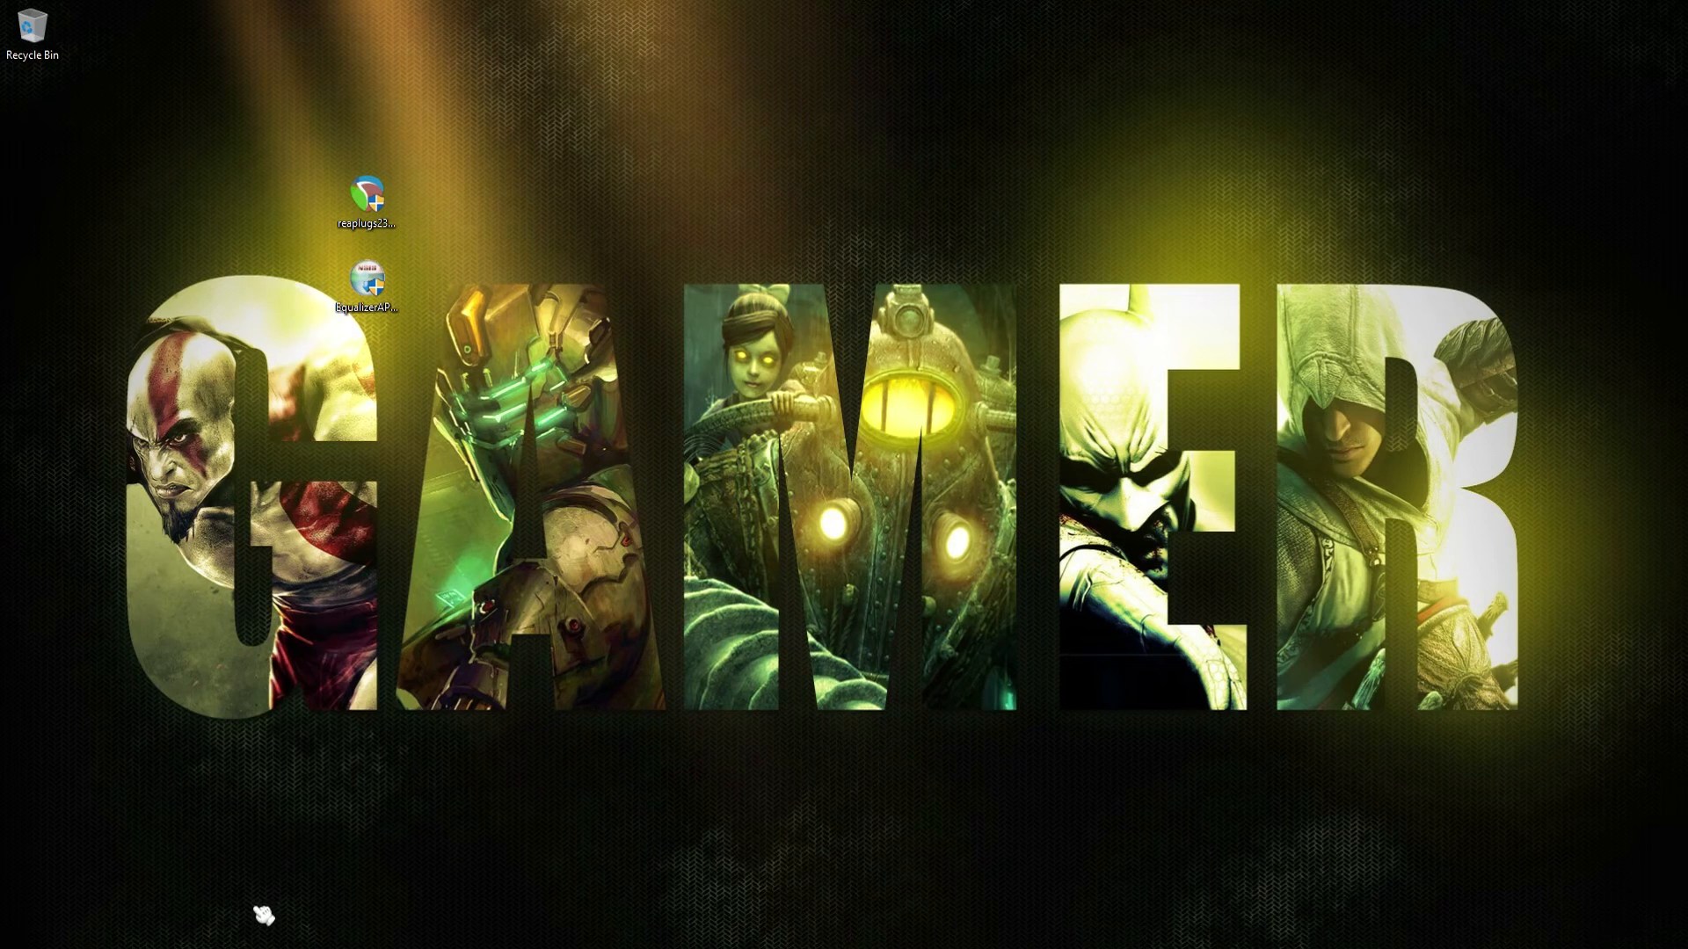
- Switch to the Equalizer APO Configuration Editor and look up "confi" in the Windows search
key("alt+Tab")
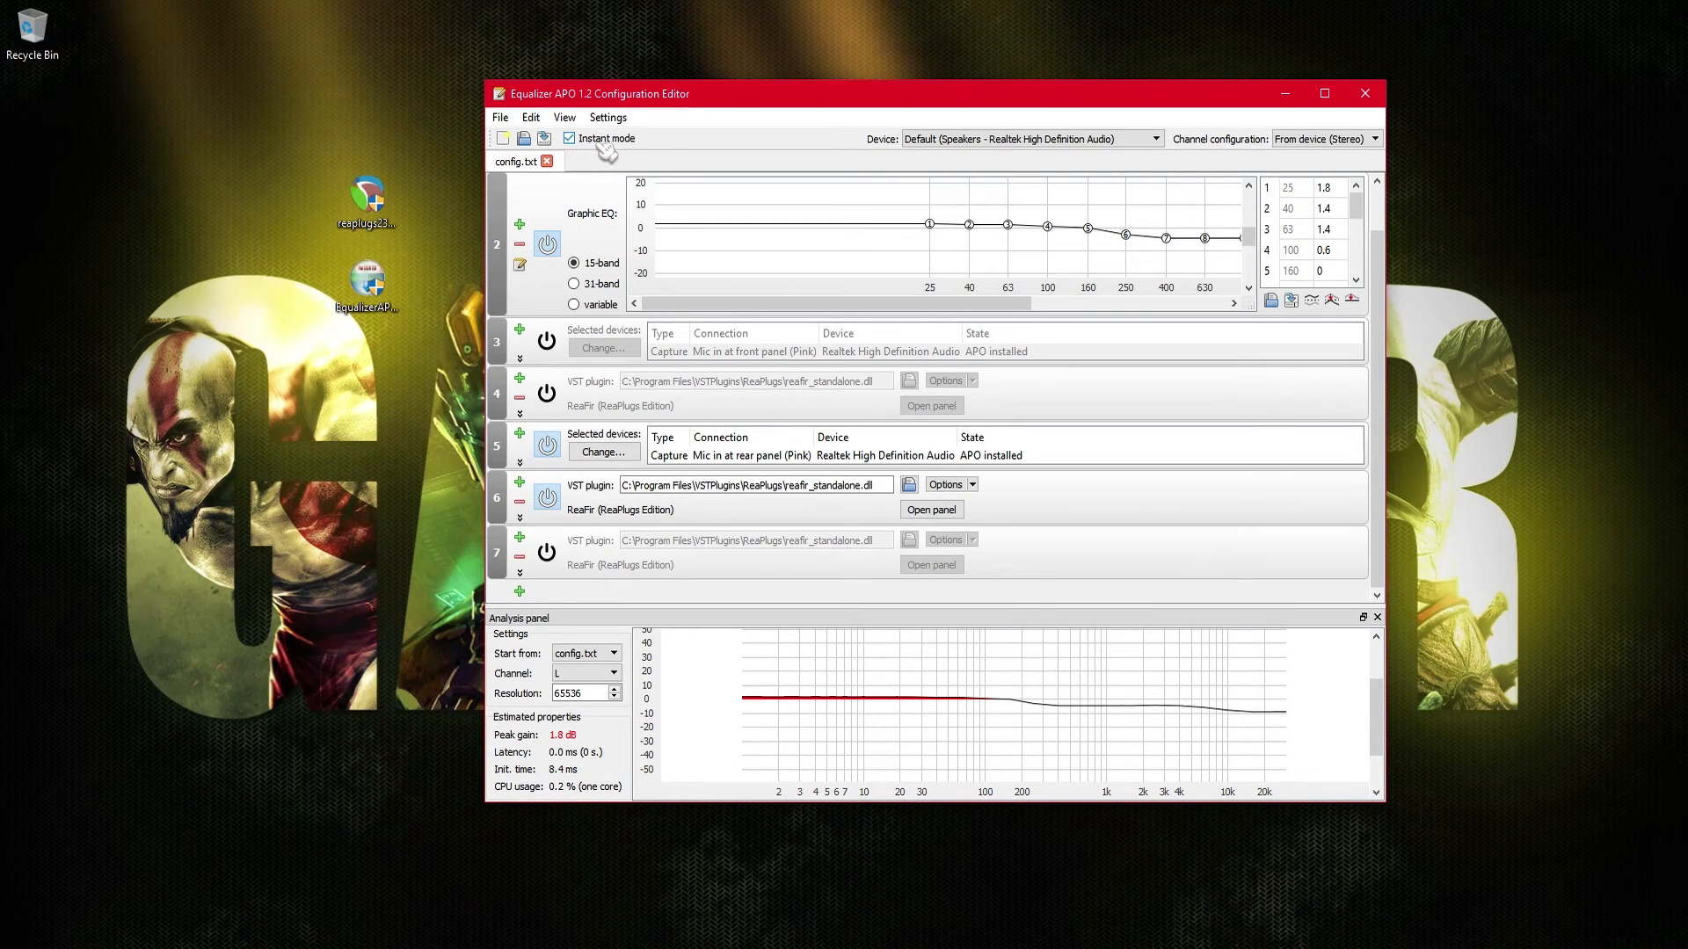
key("super")
type("confi")
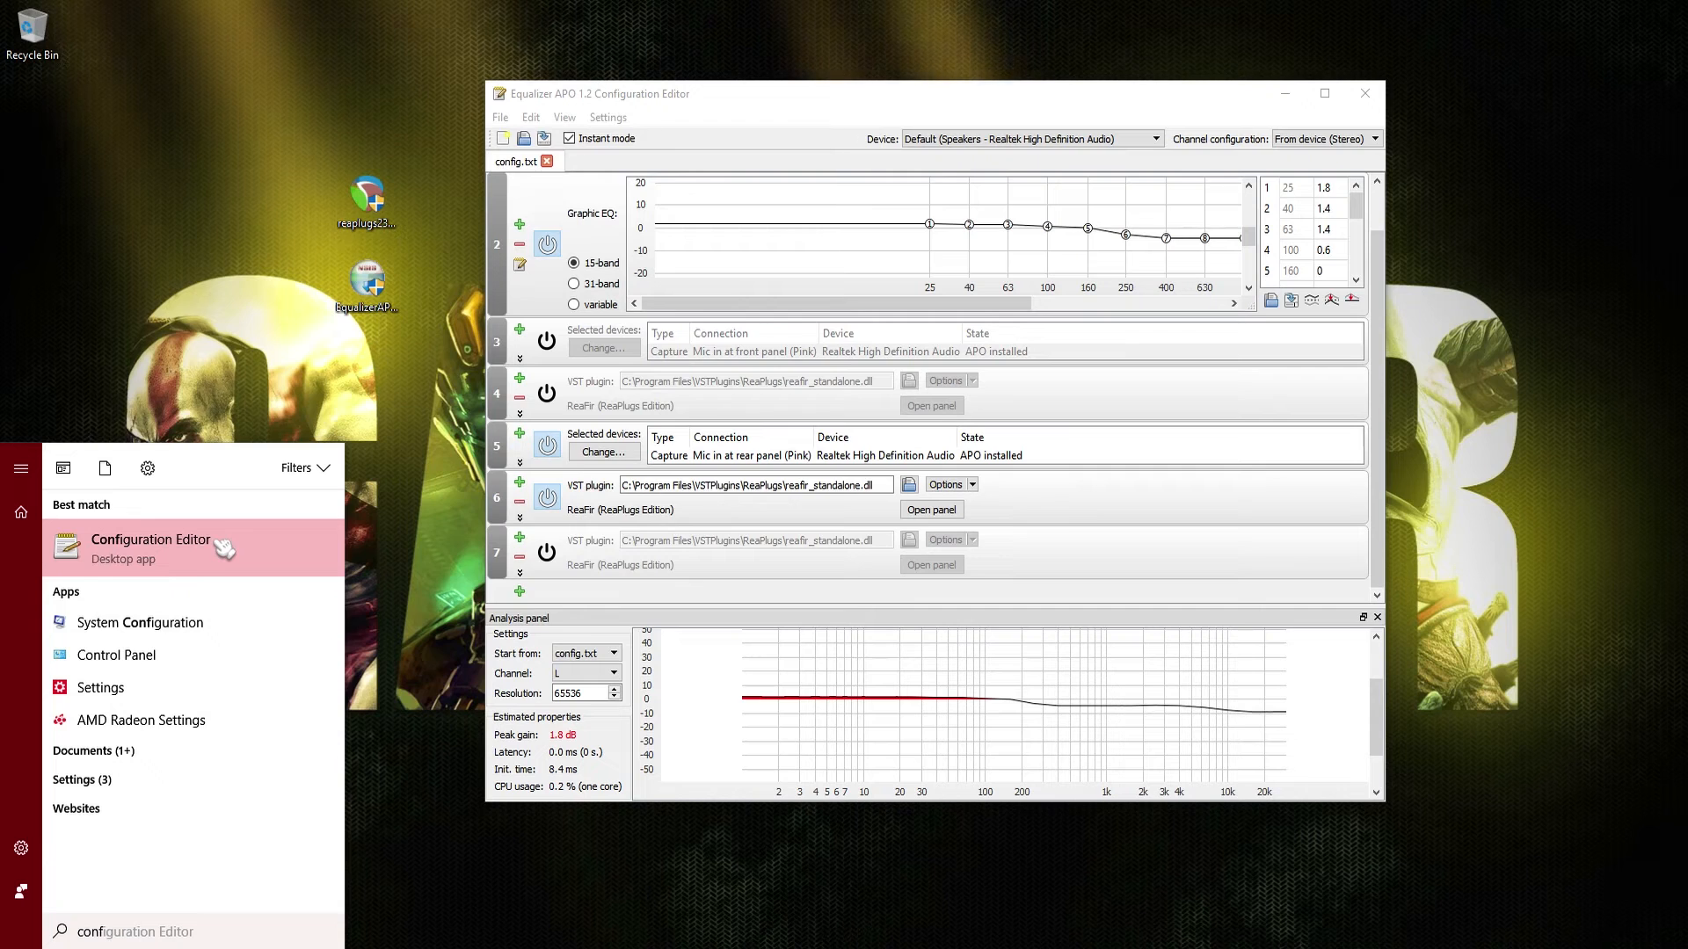
left_click(1036, 7)
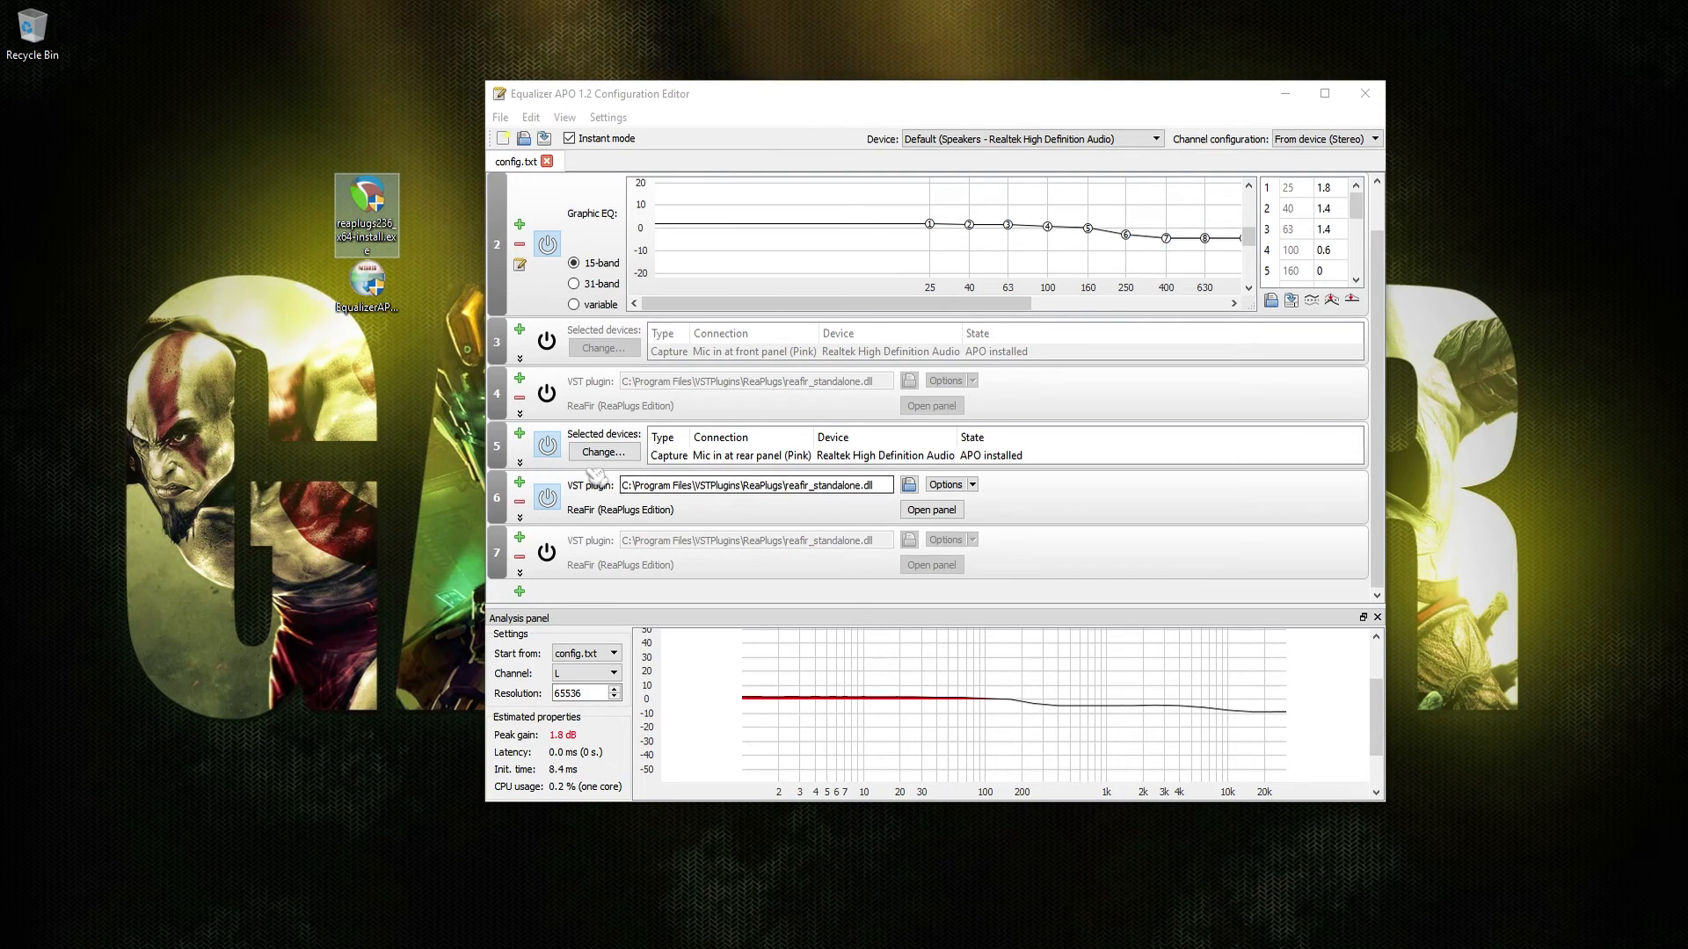
- Replace the disabled ReaFir filter in row 7 with a new VST plugin filter at the end of the list
left_click(520, 558)
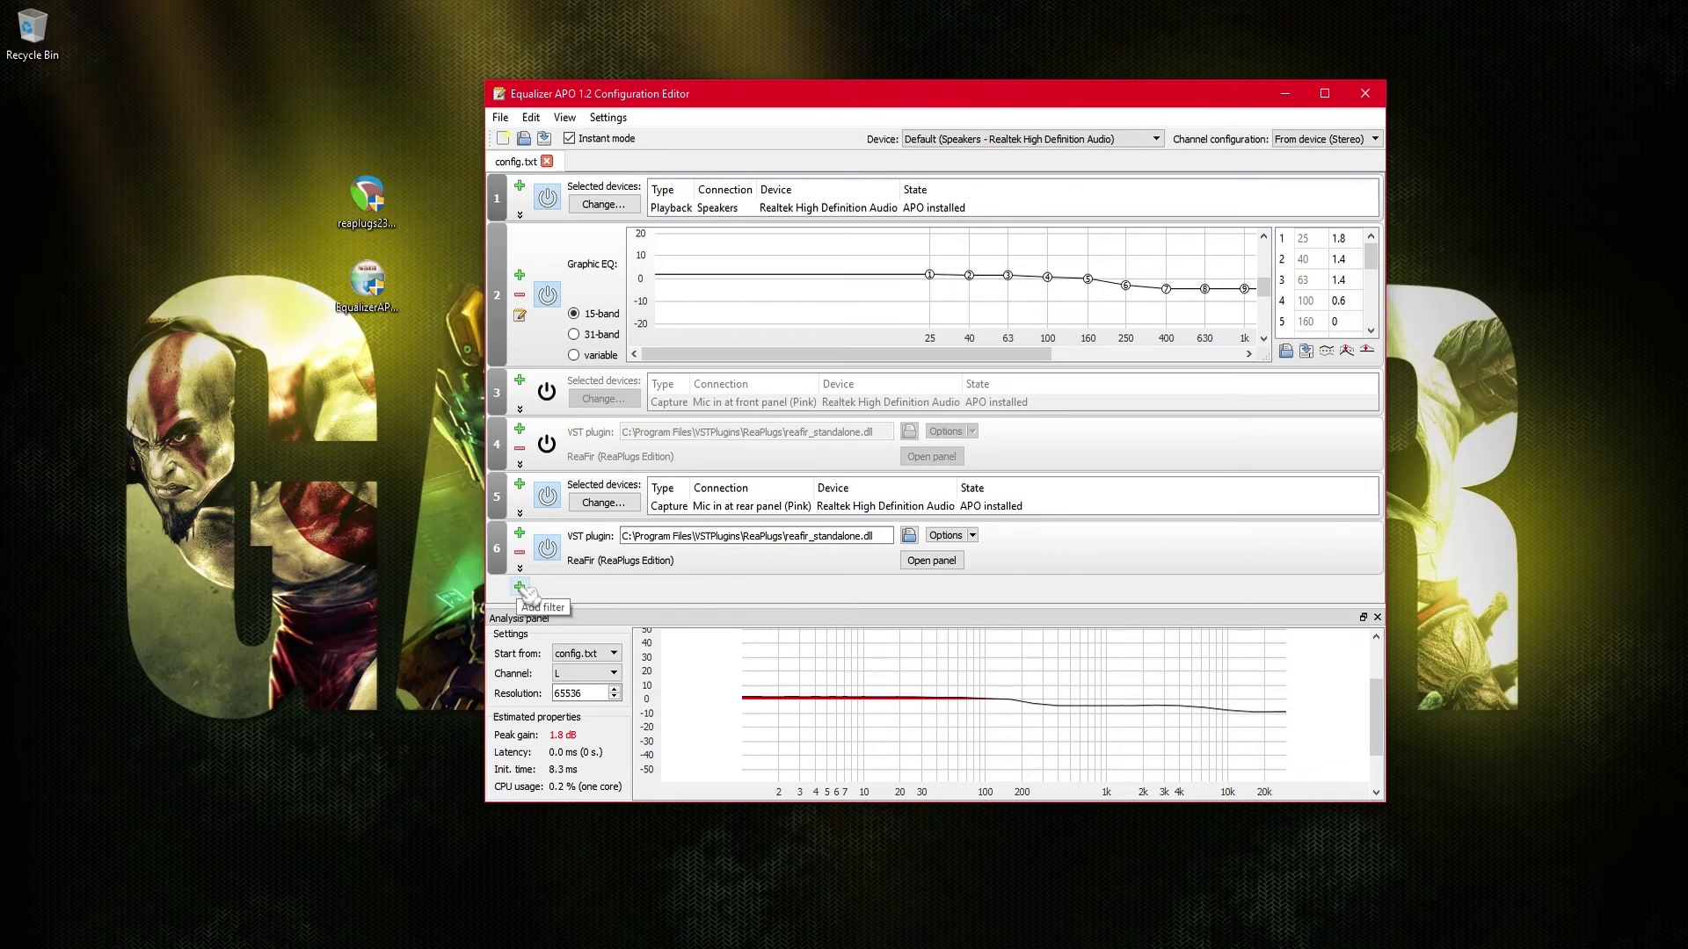
left_click(520, 587)
mouse_move(611, 729)
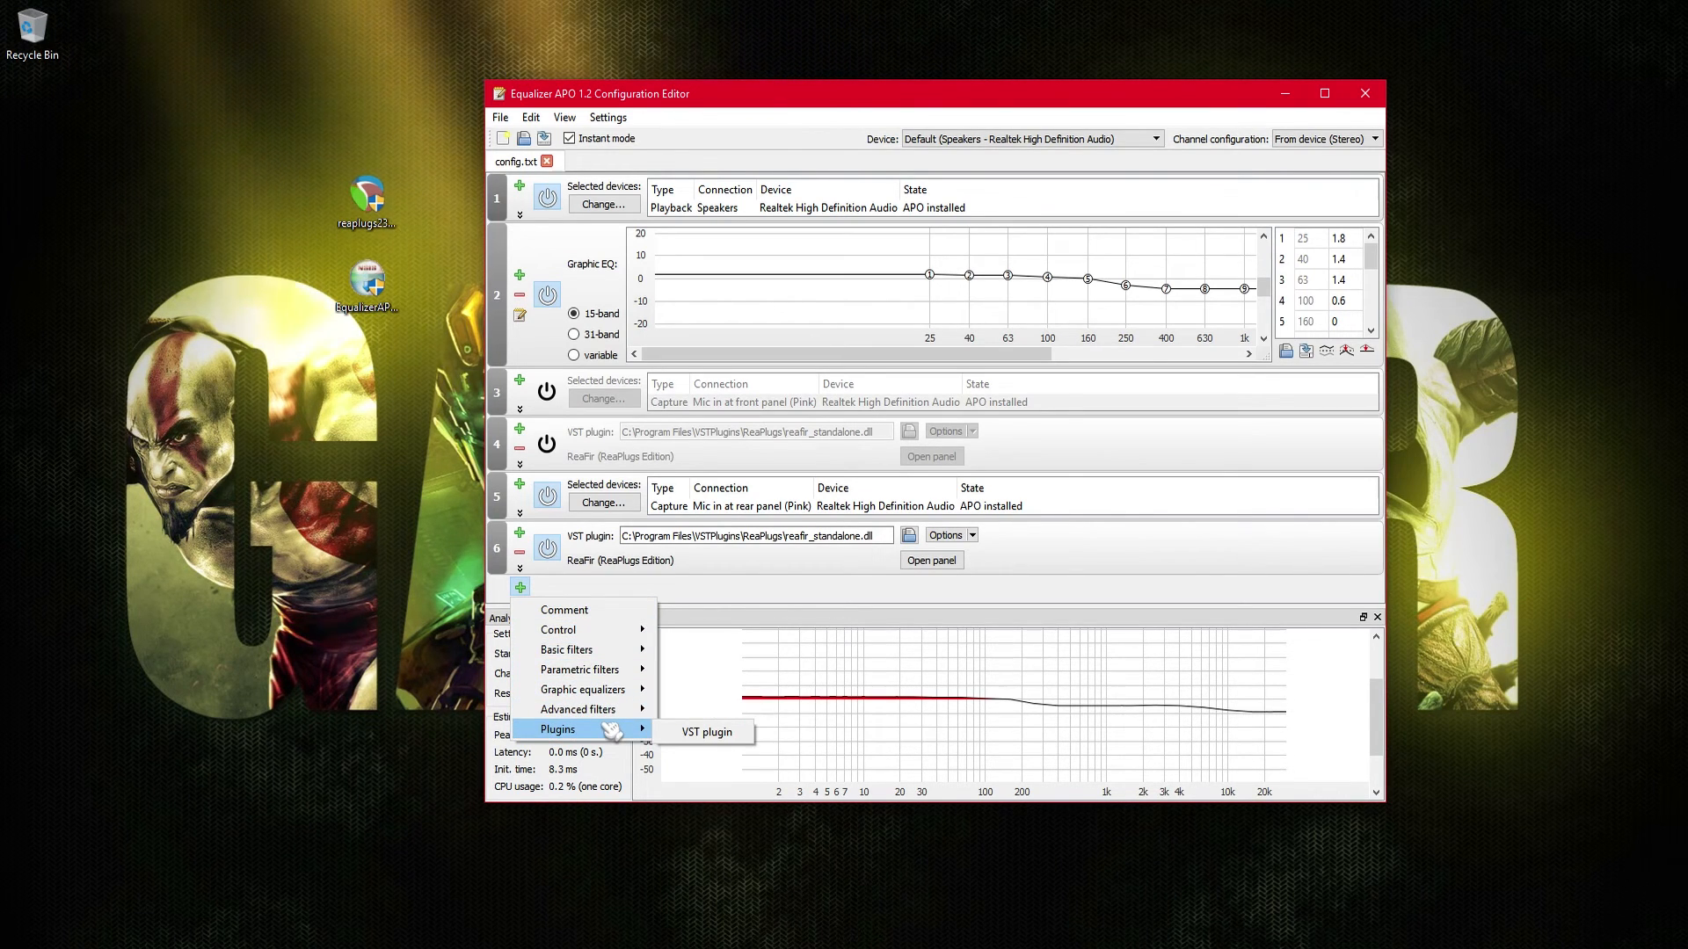
left_click(695, 735)
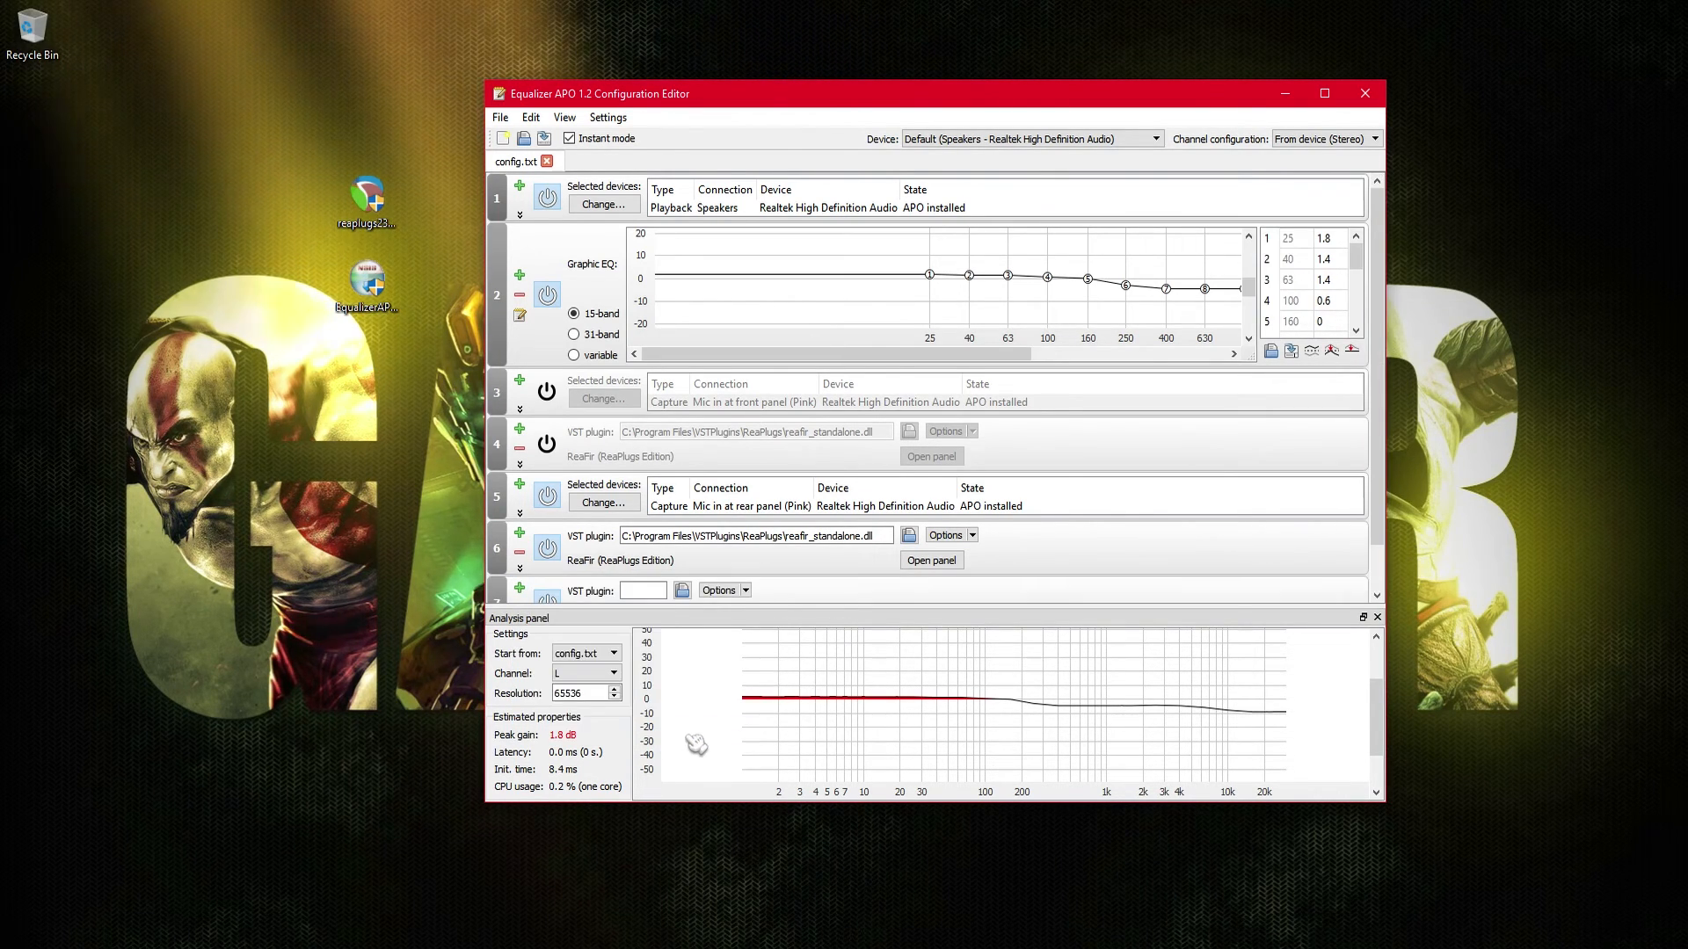
scroll(826, 547, "down", 1)
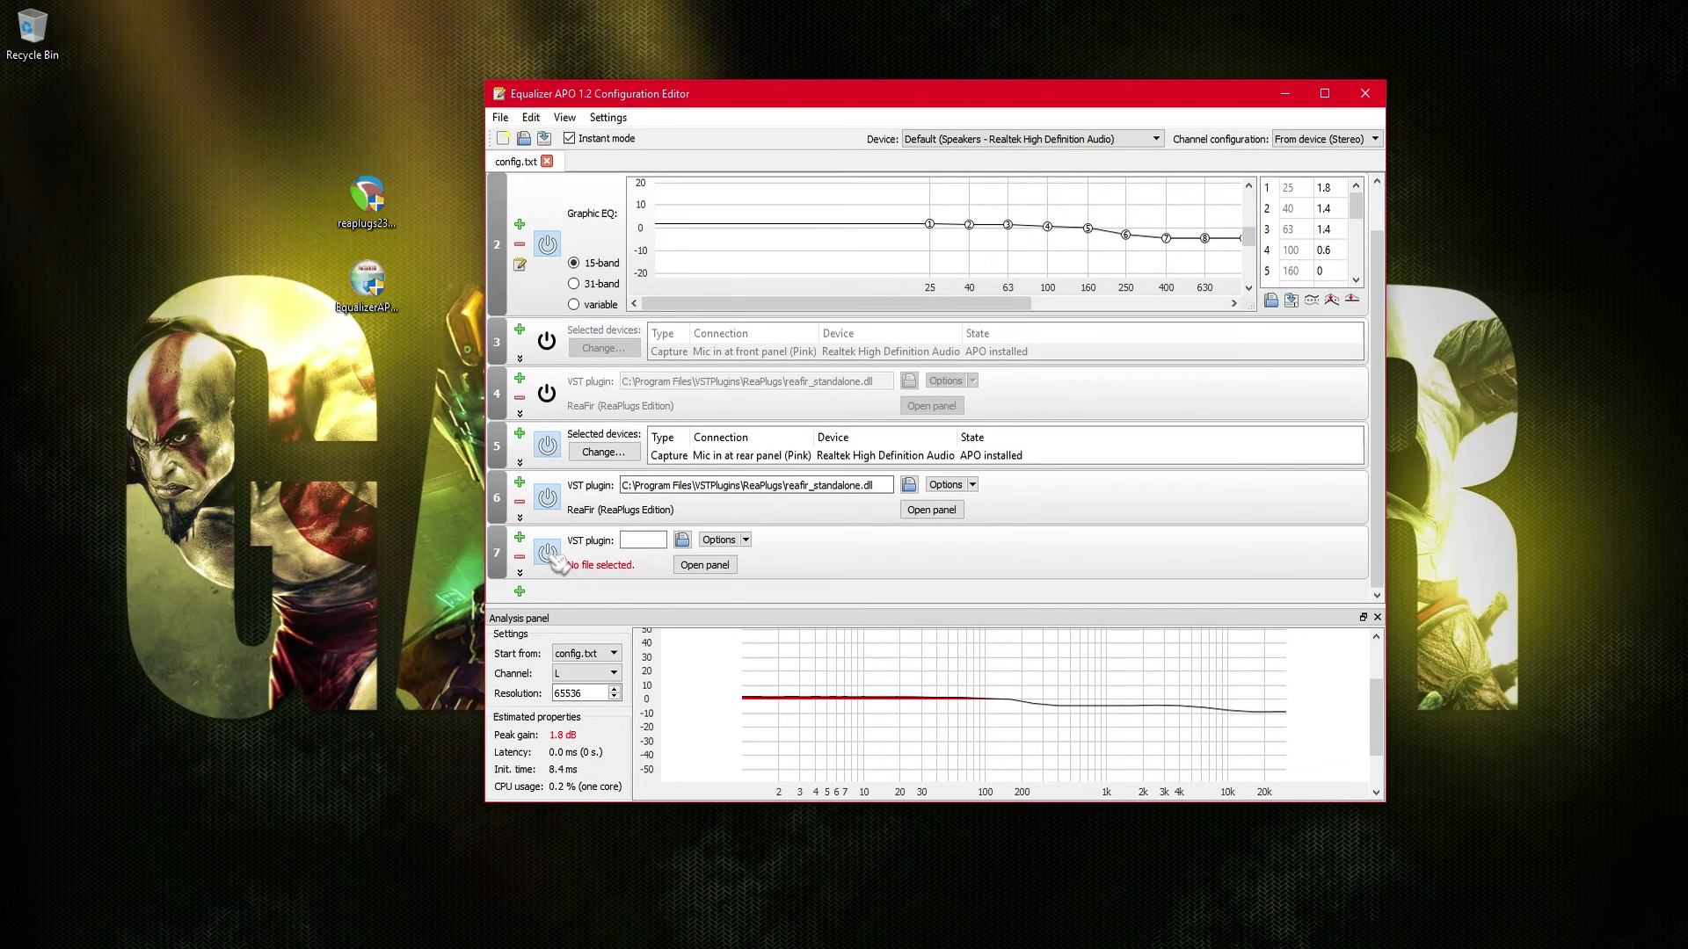
- Load reafir_standalone.dll from C:\Program Files\VSTPlugins\ReaPlugs into the VST plugin filter in row 7
left_click(683, 540)
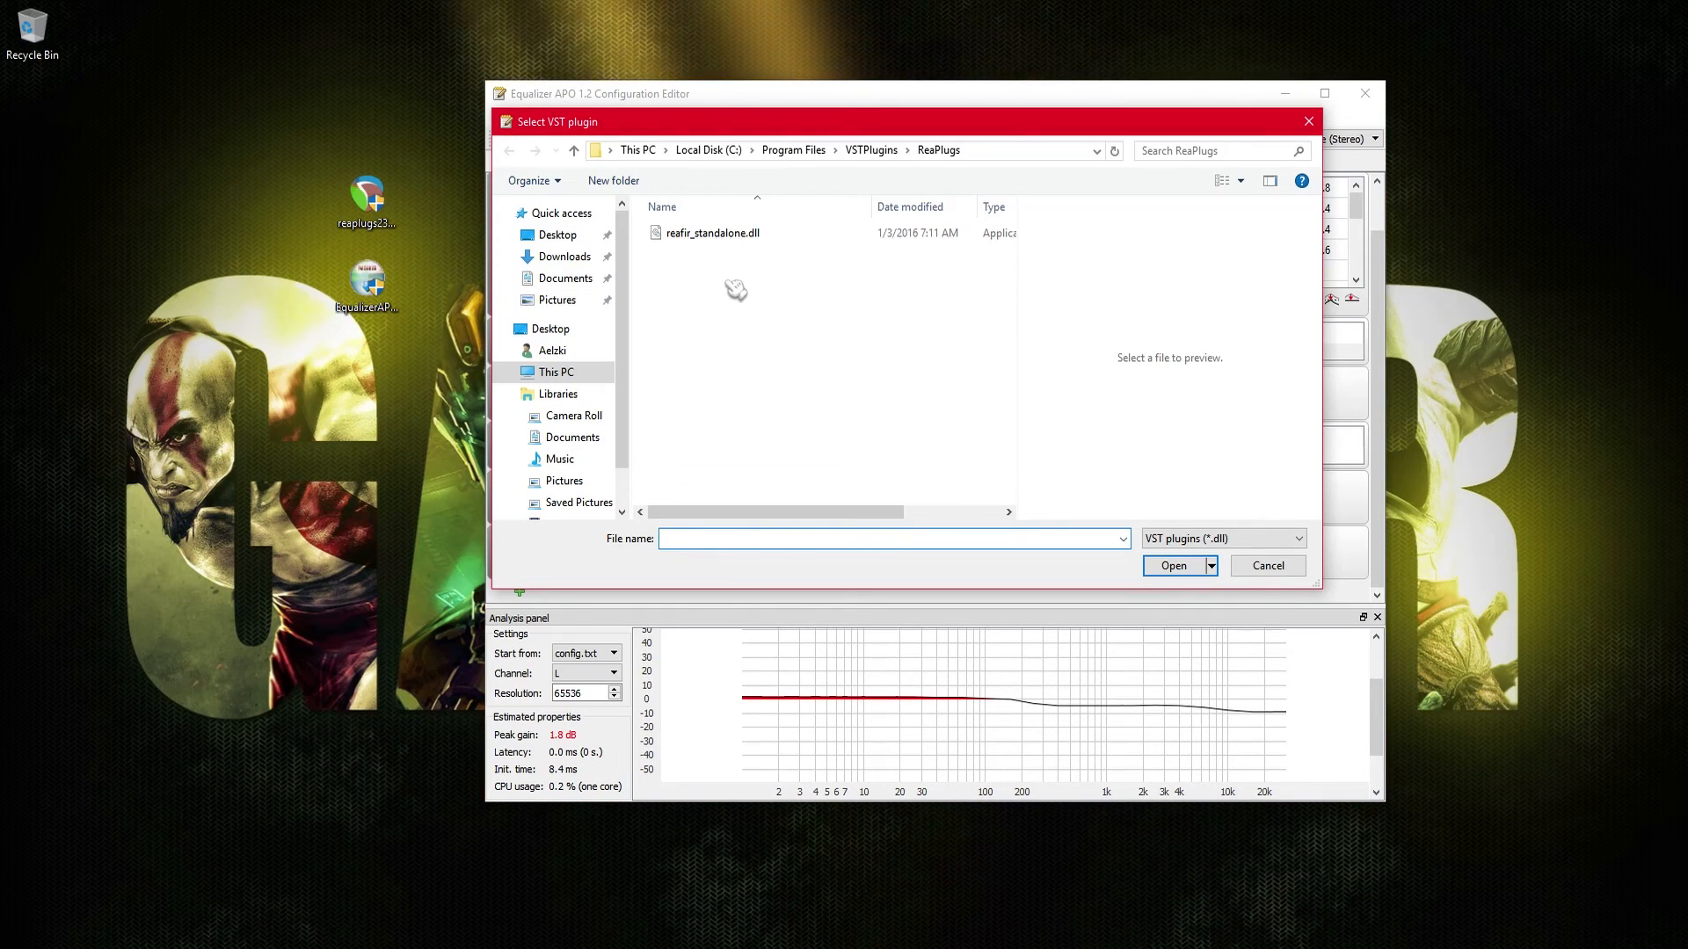
left_click(1006, 153)
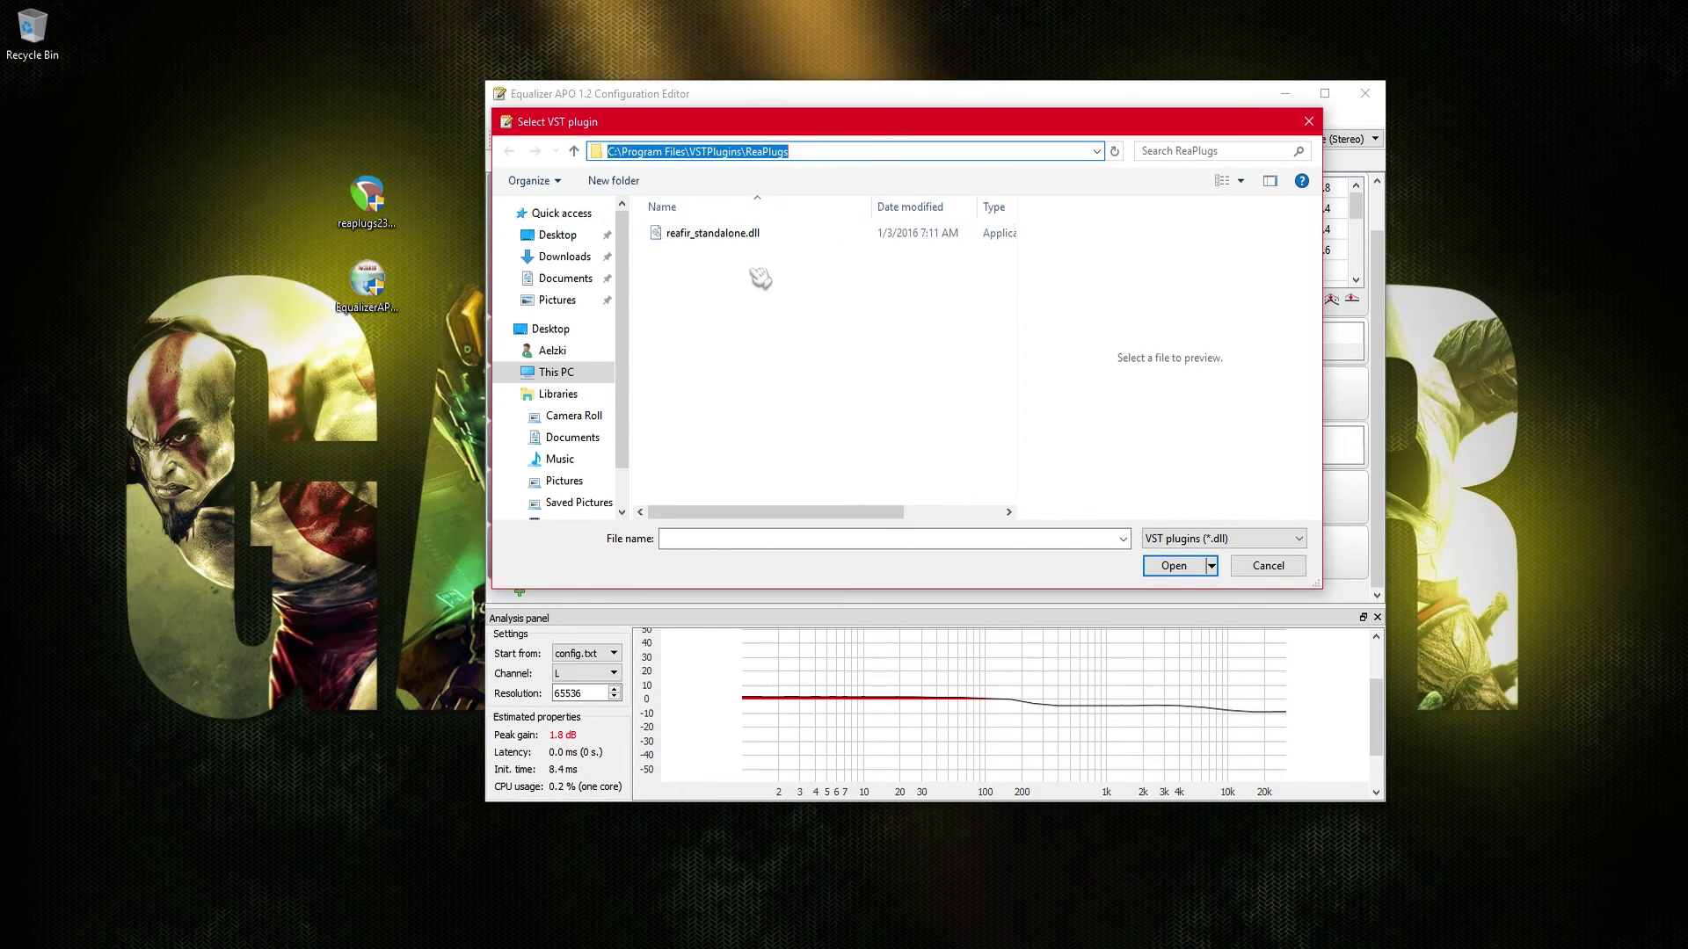
left_click(733, 235)
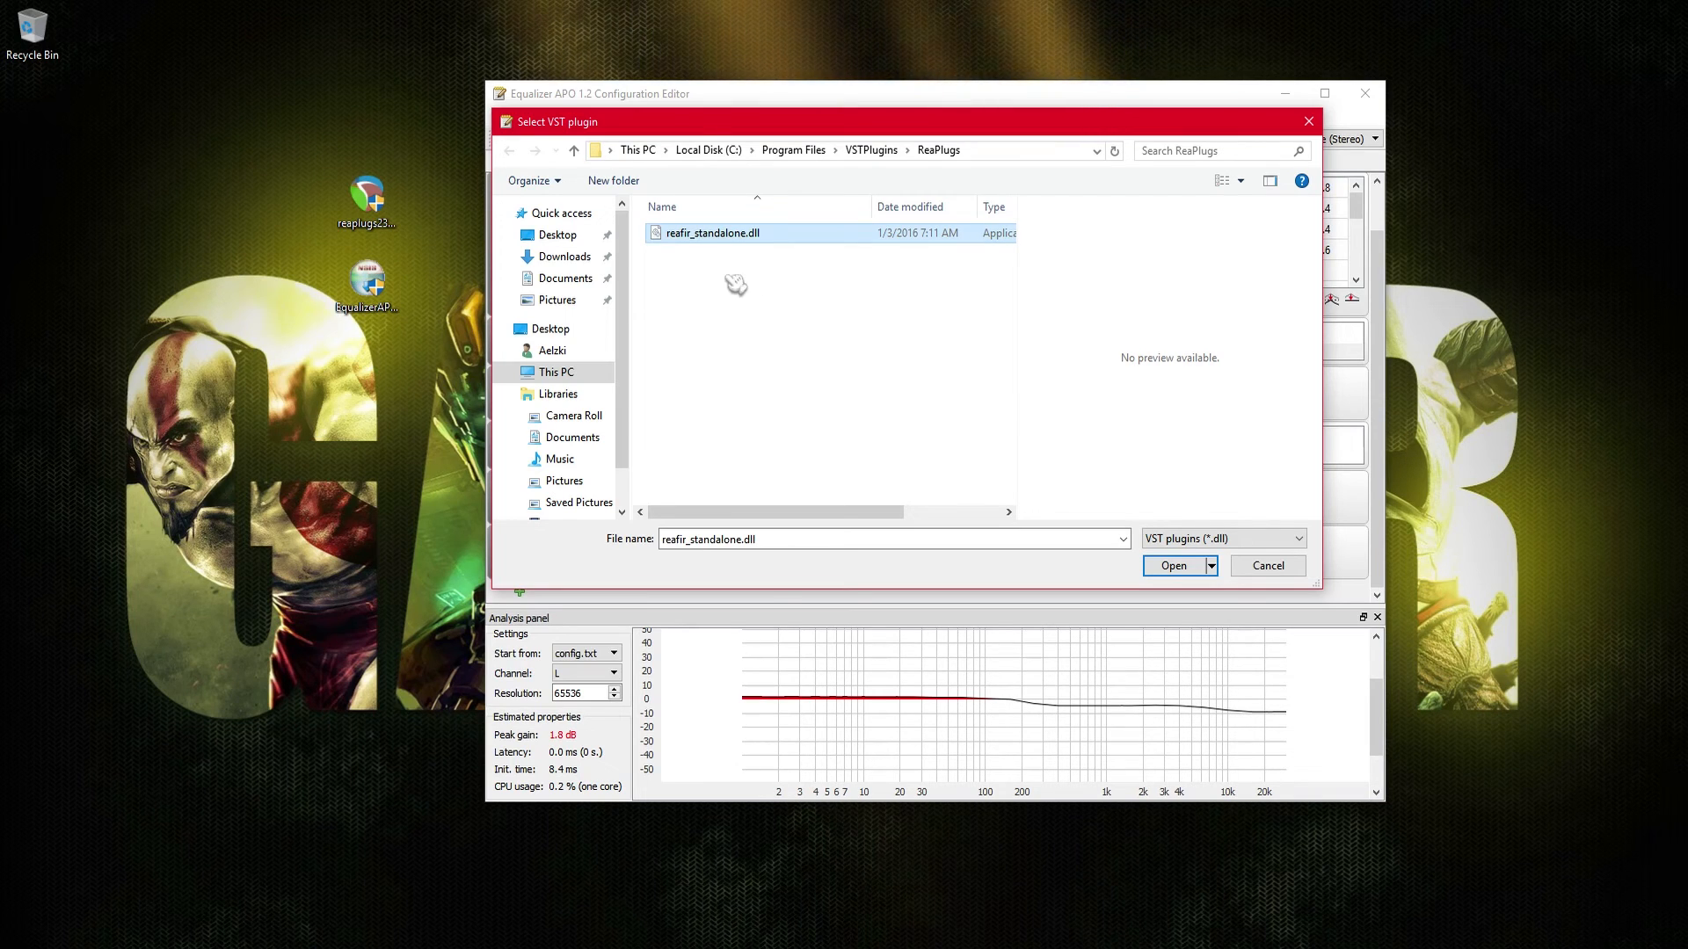
left_click(1175, 566)
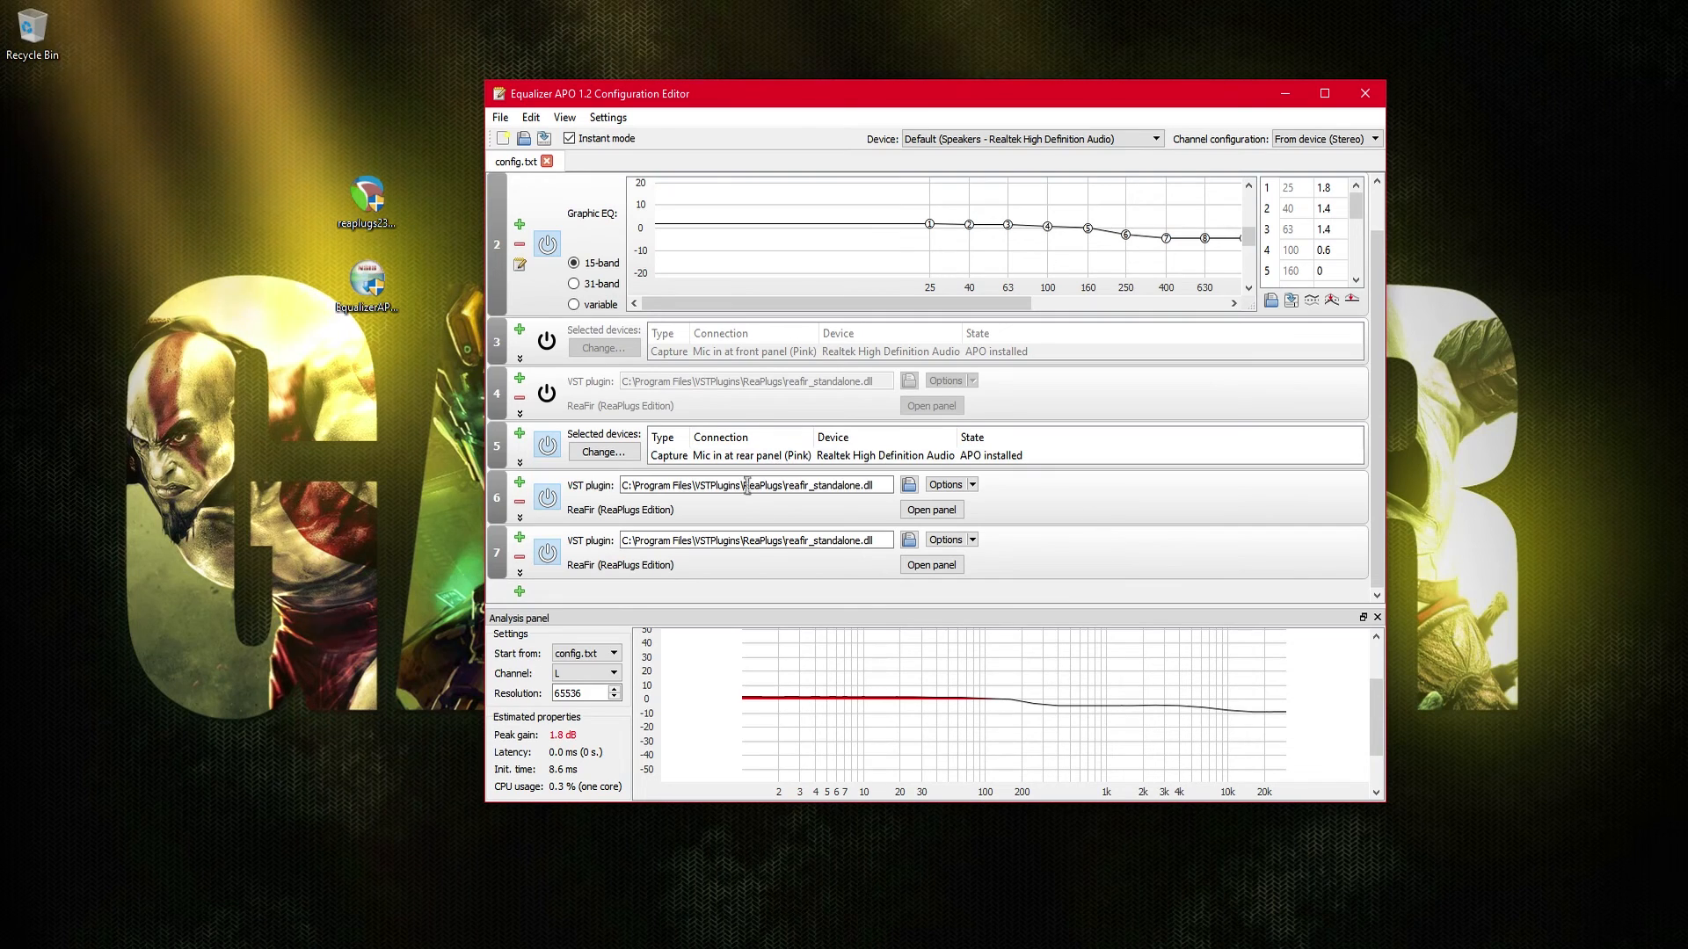
- Set the row 7 ReaFir plugin to Subtract mode, turn automatic noise profile building on and off again, and apply the settings
left_click(953, 567)
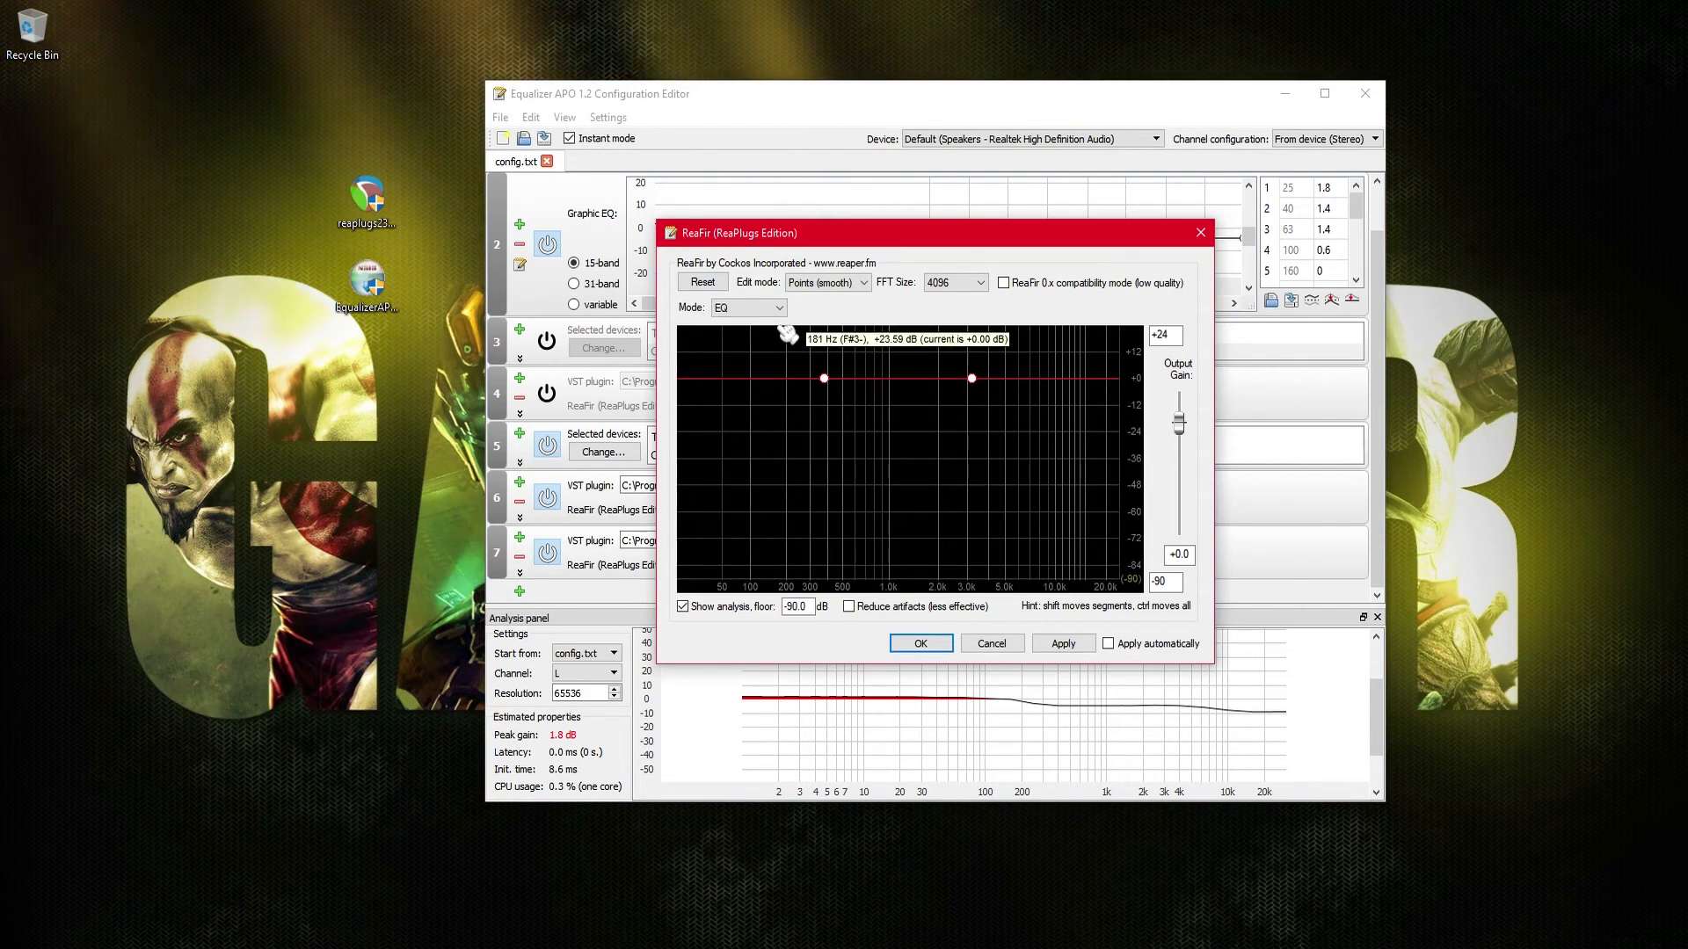
left_click(746, 309)
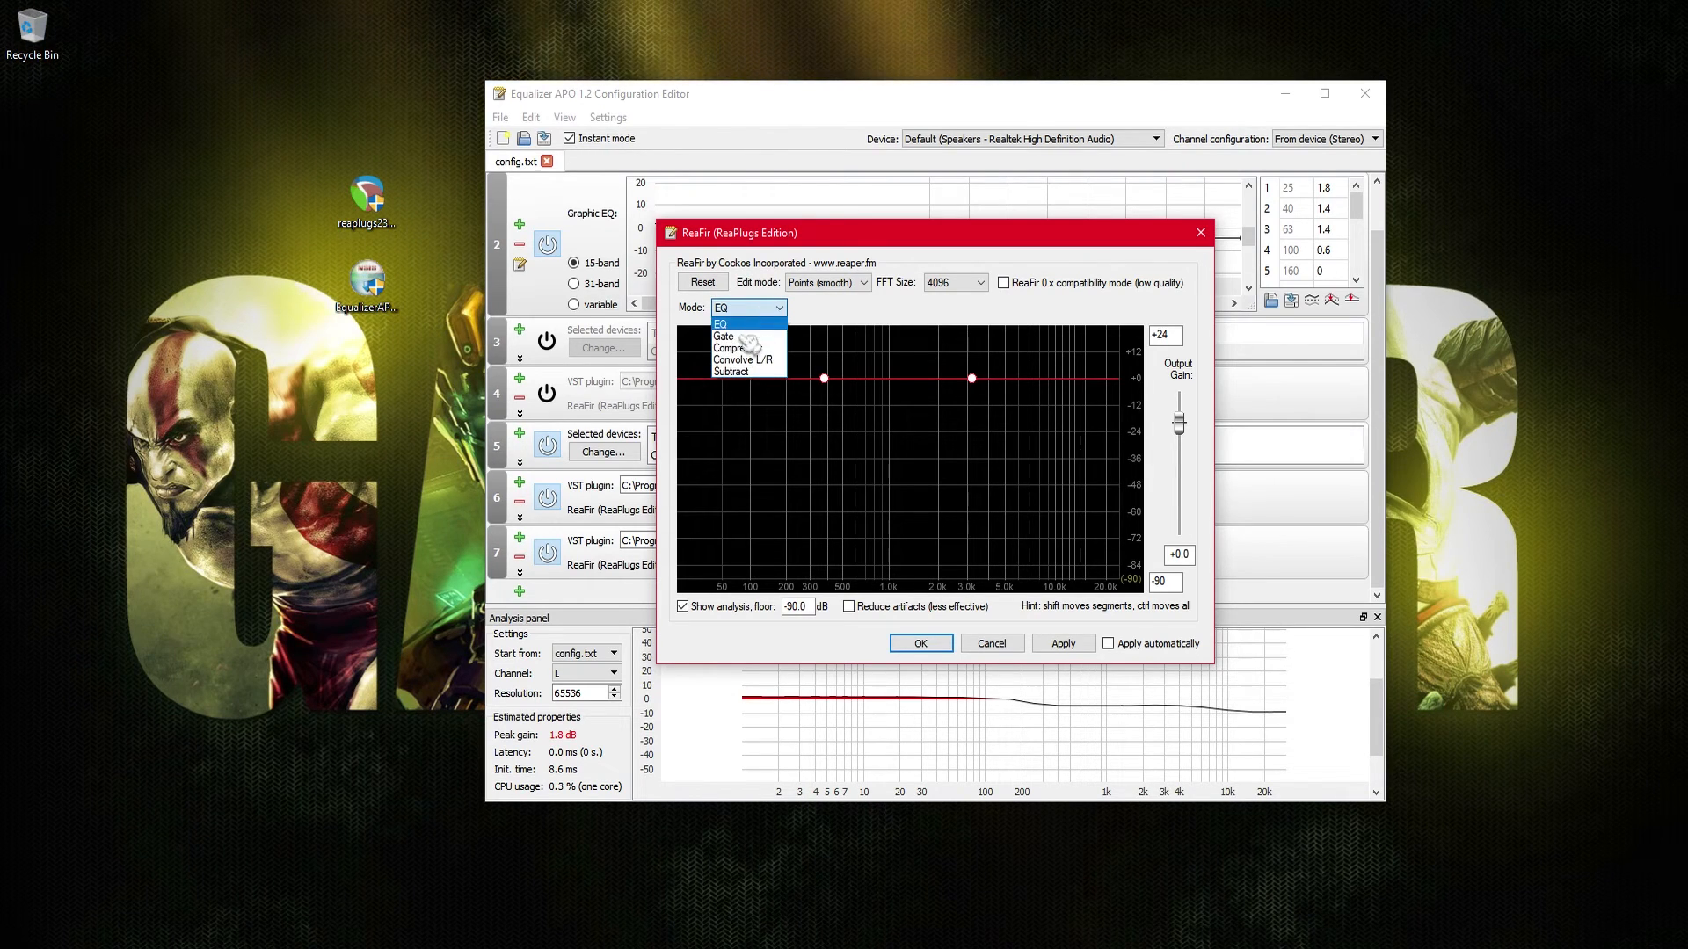
left_click(734, 371)
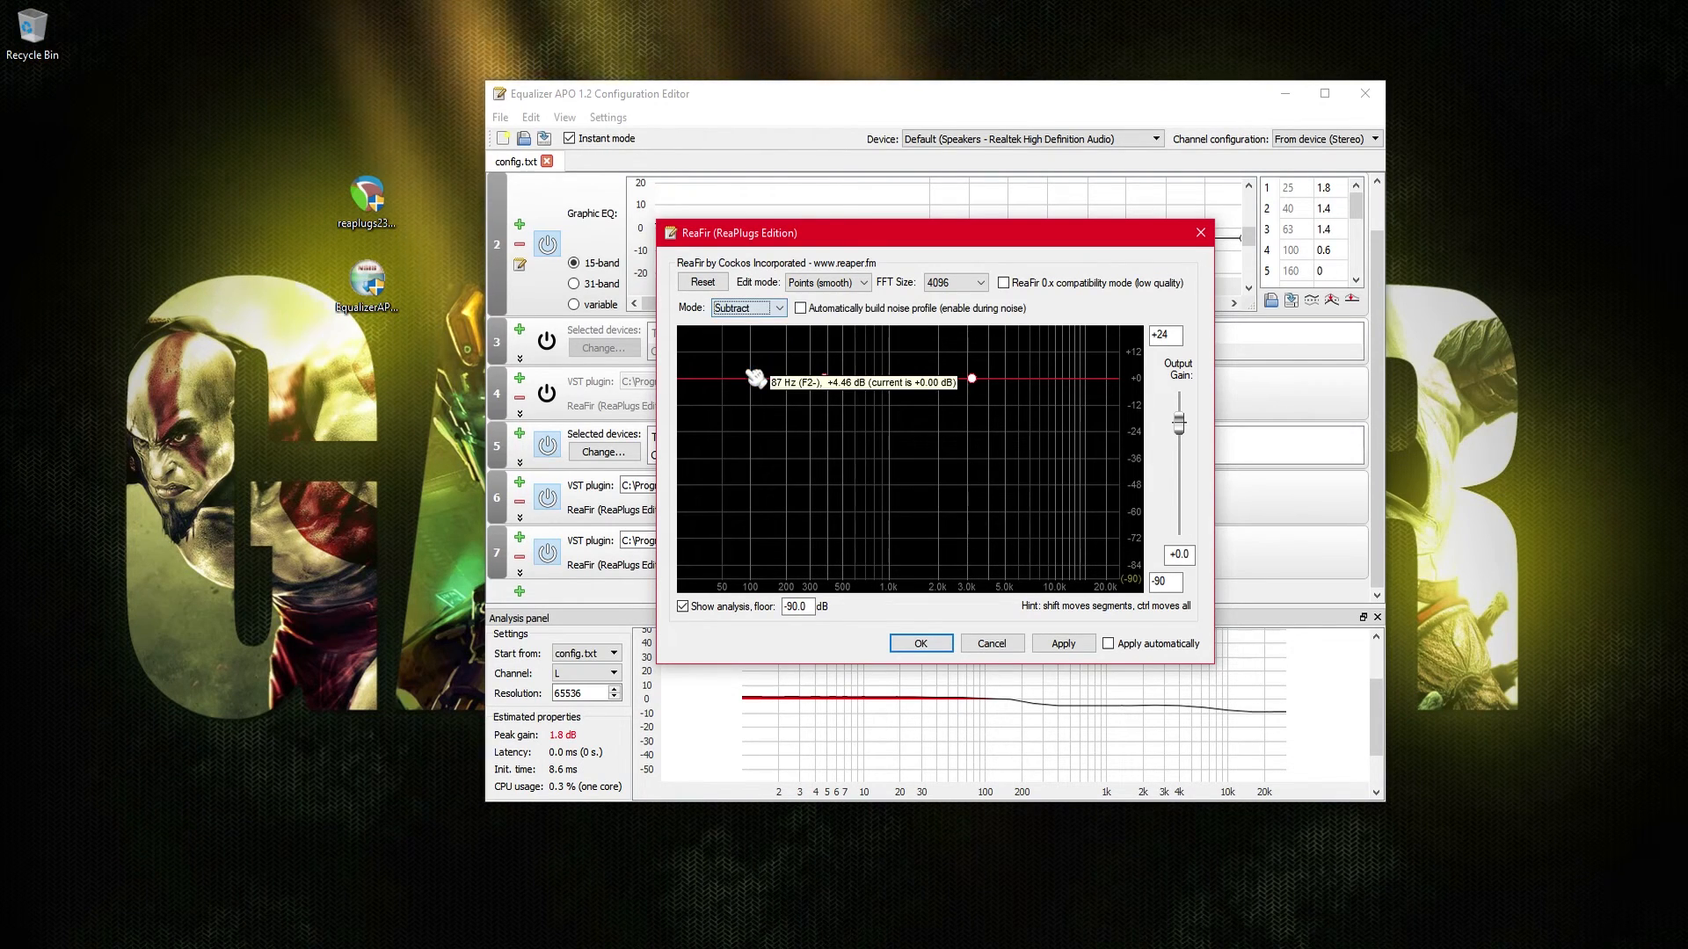
left_click(813, 308)
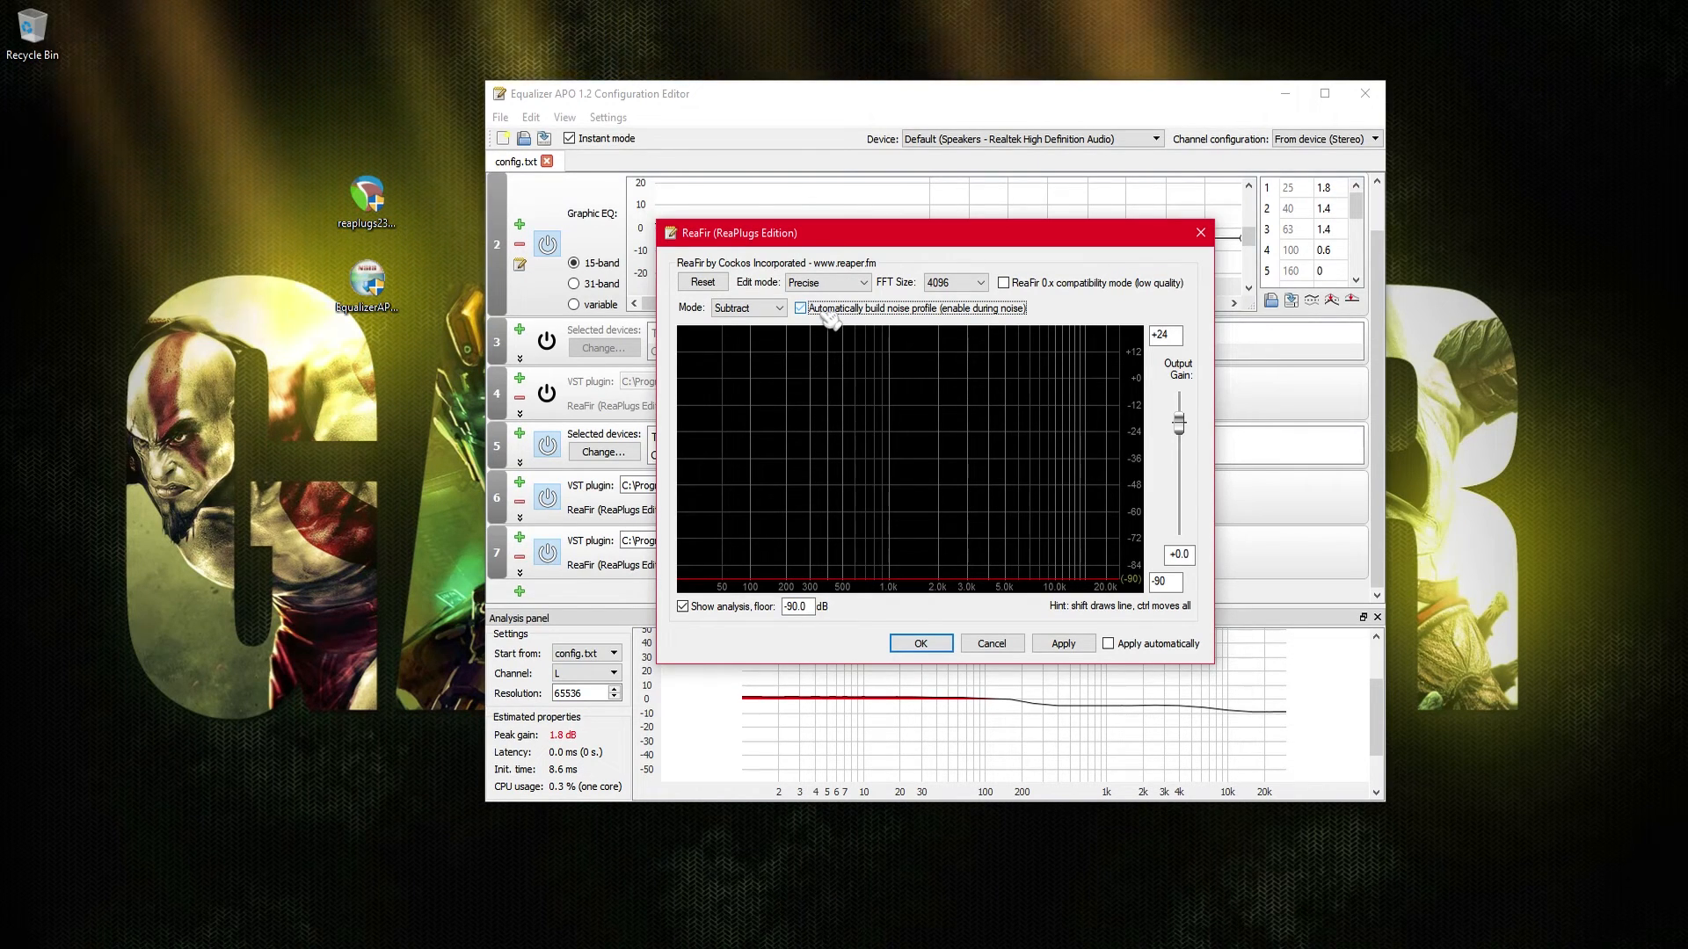
left_click(823, 312)
left_click(1062, 648)
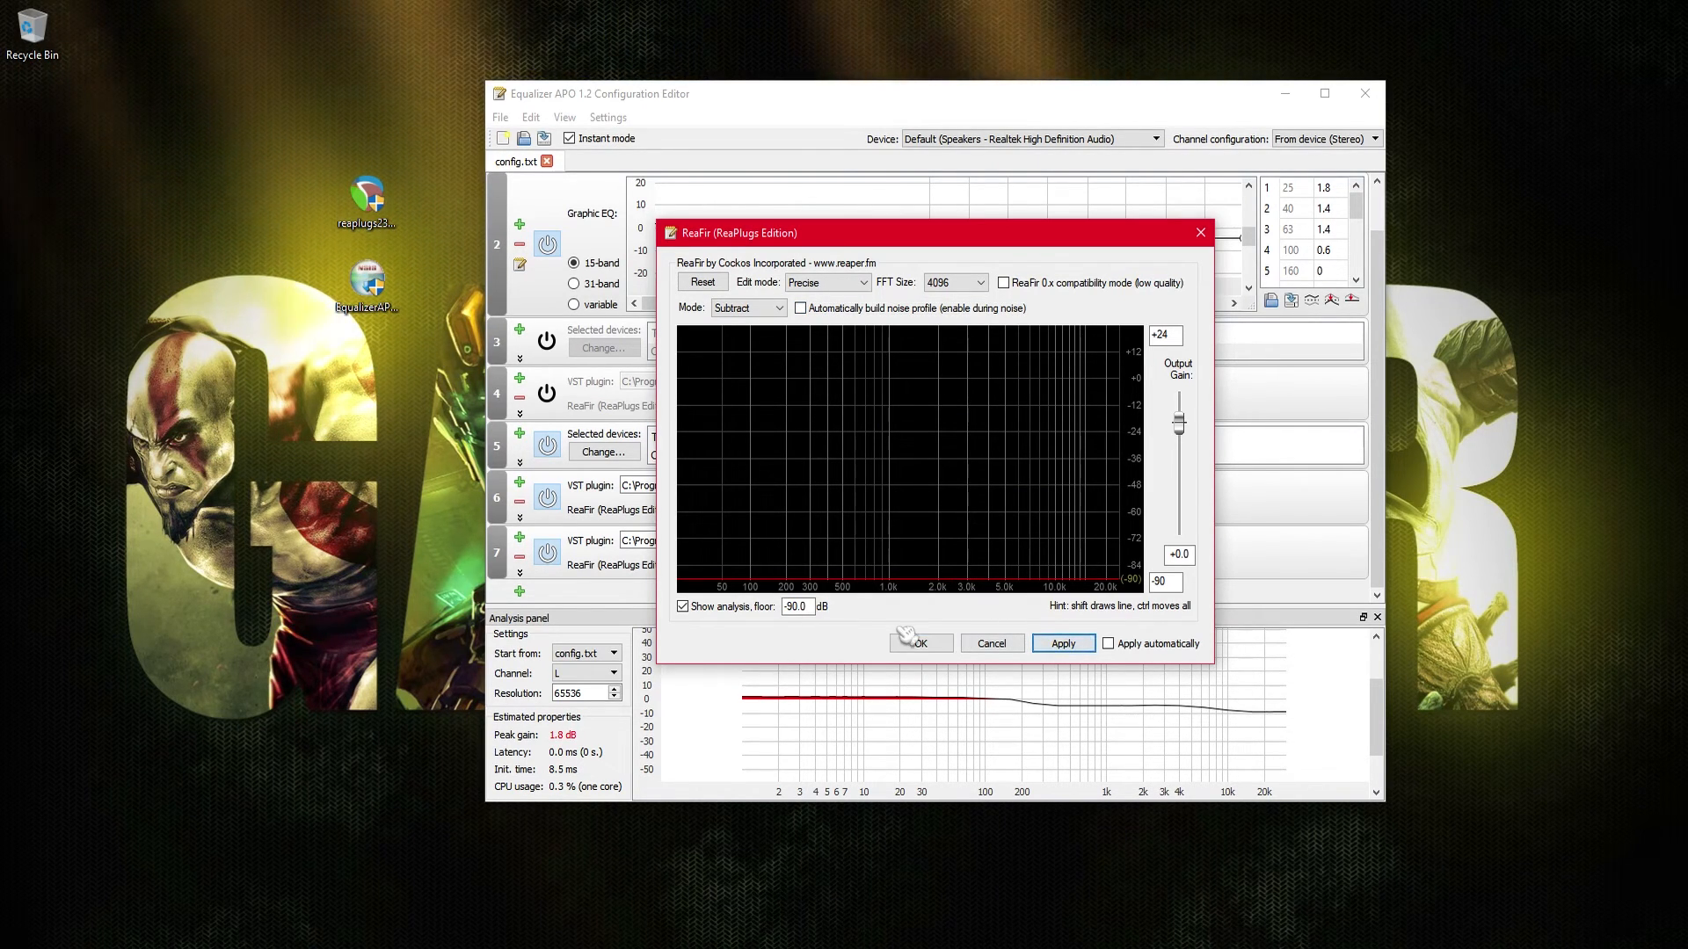
left_click(917, 643)
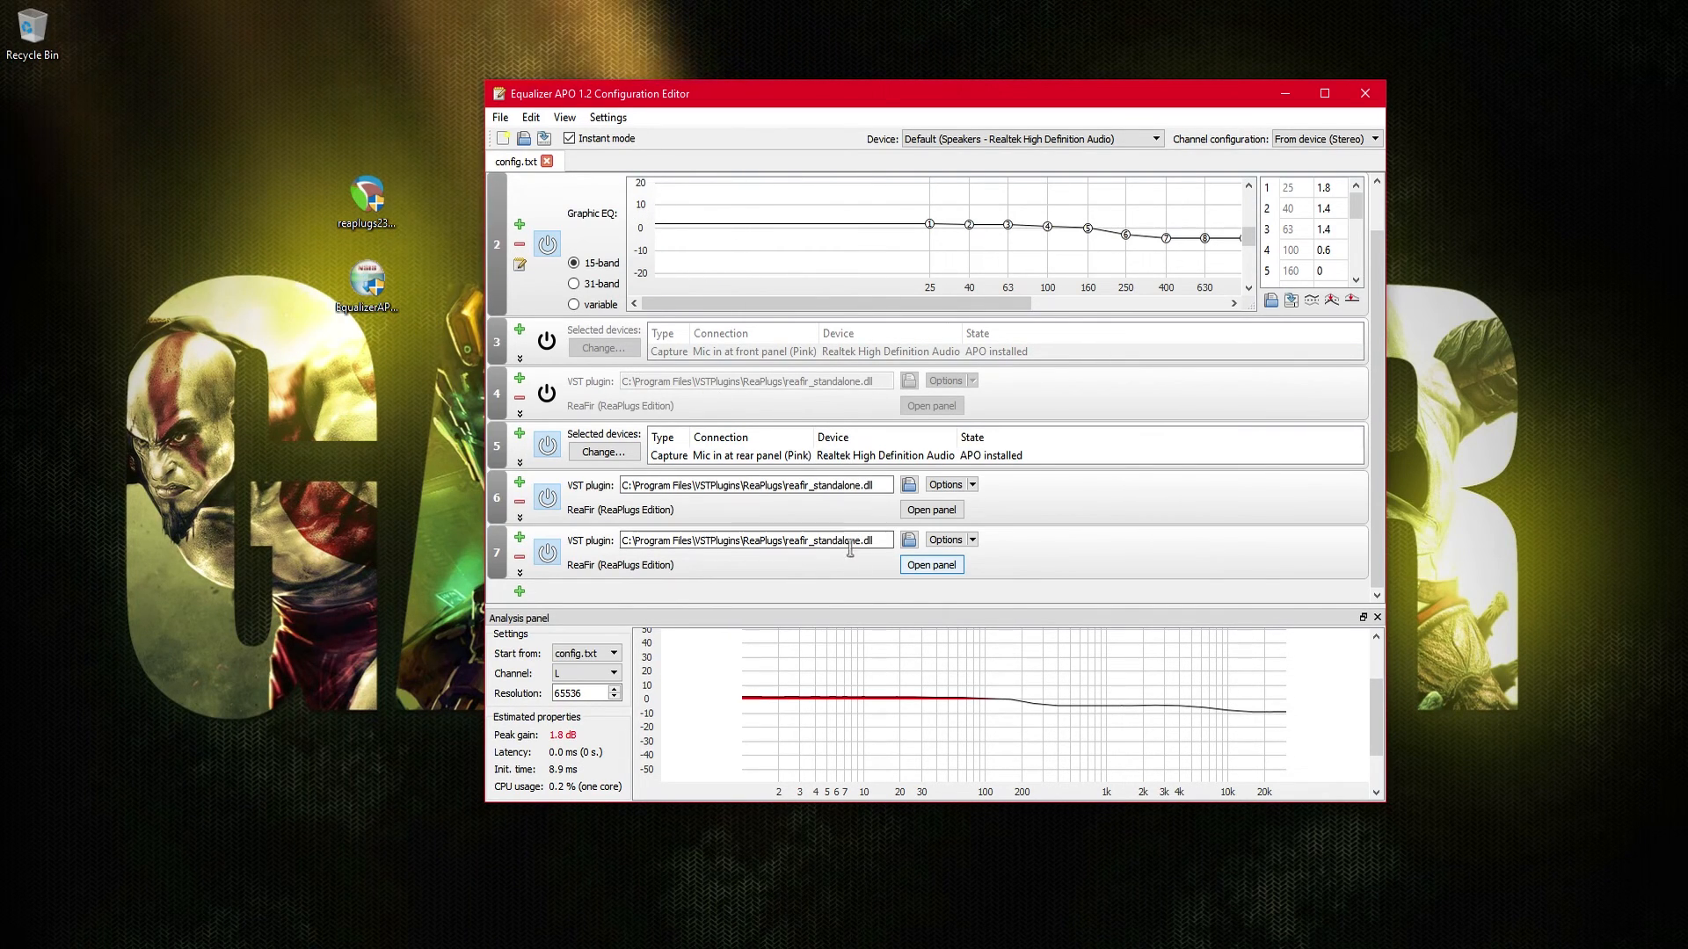
- Disable the VST plugin filter in row 7 and close the Configuration Editor
left_click(552, 556)
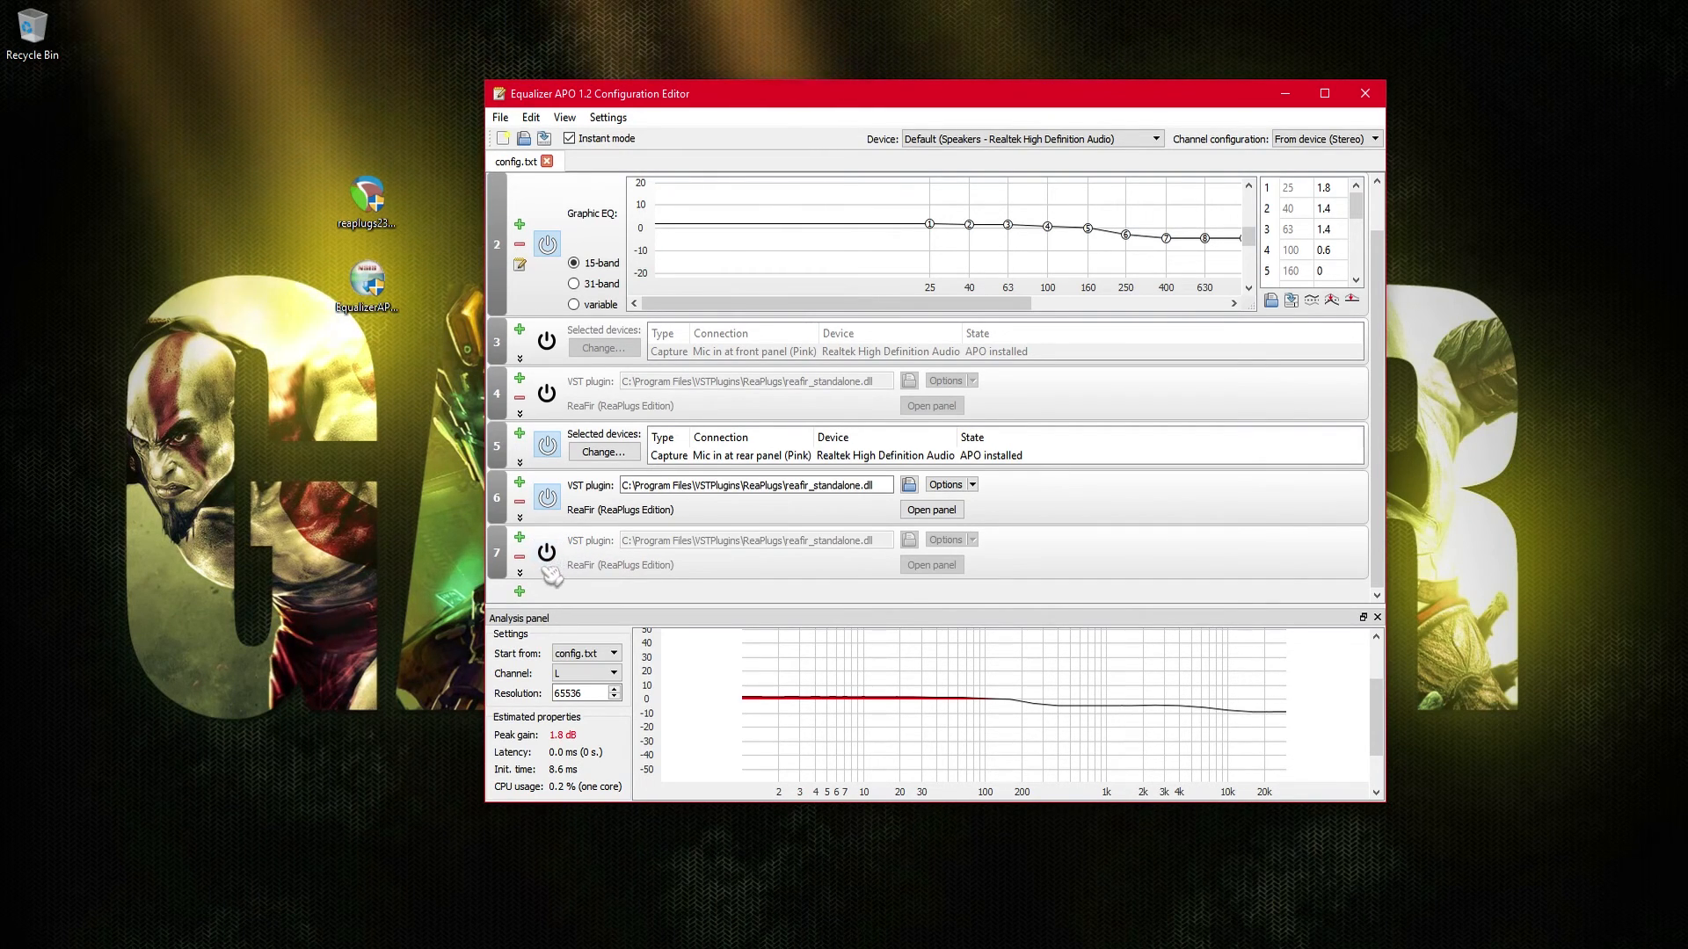
left_click(1366, 94)
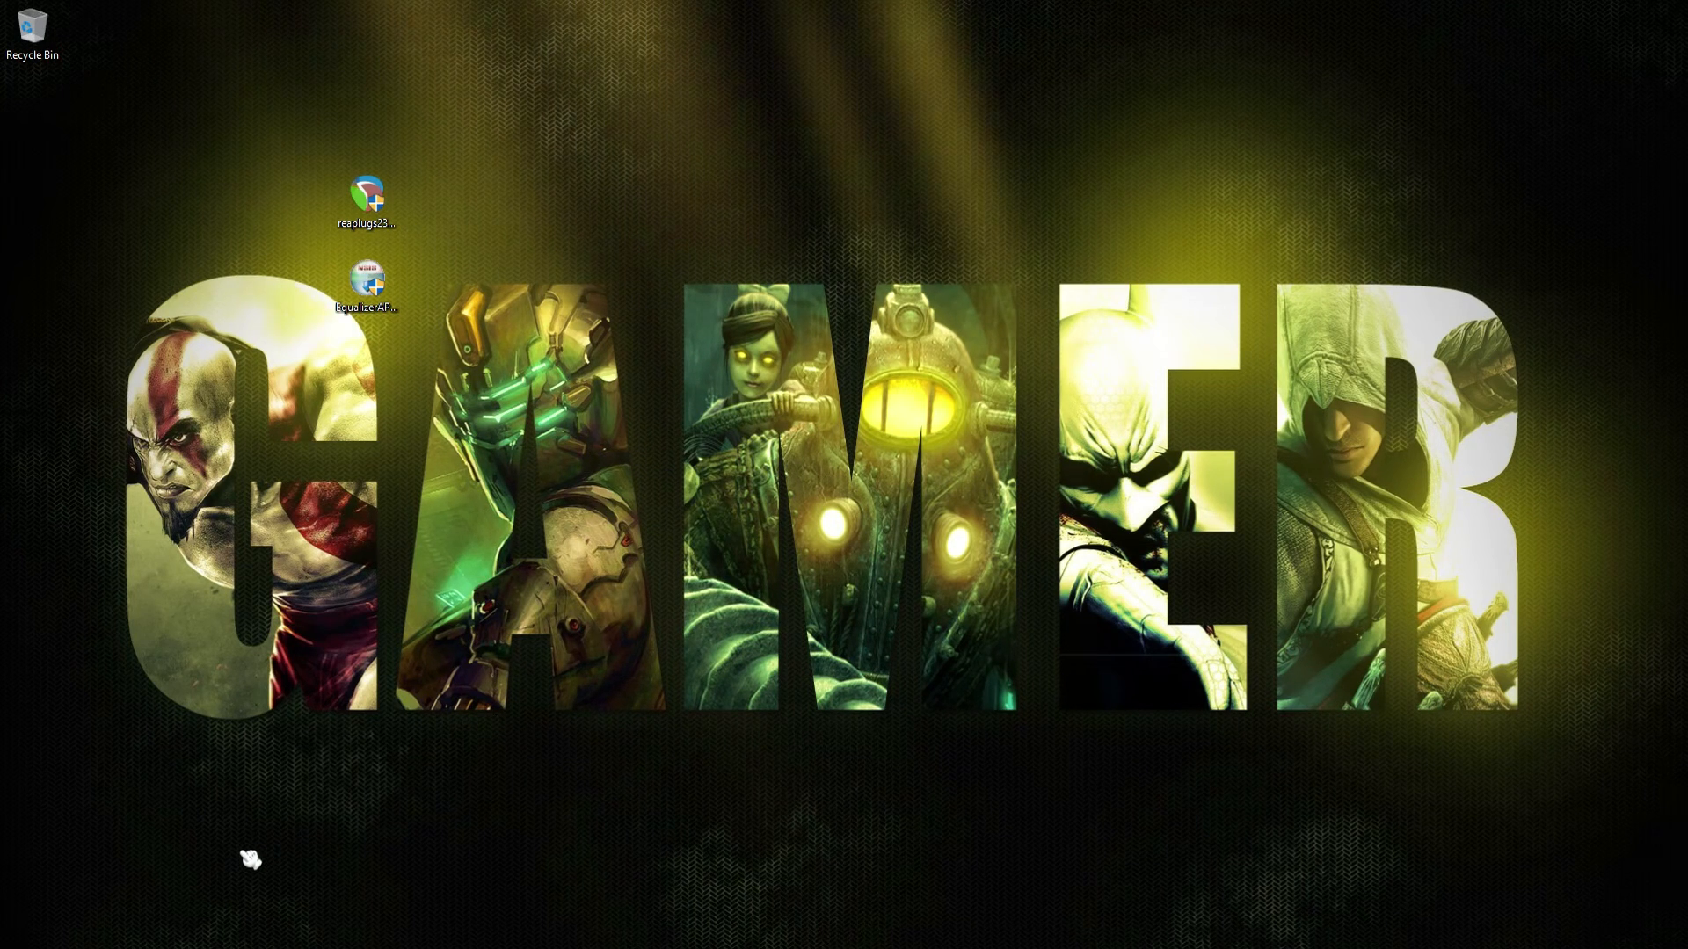
- Switch to OBS and load the Untitled scene collection
mouse_move(246, 945)
left_click(445, 866)
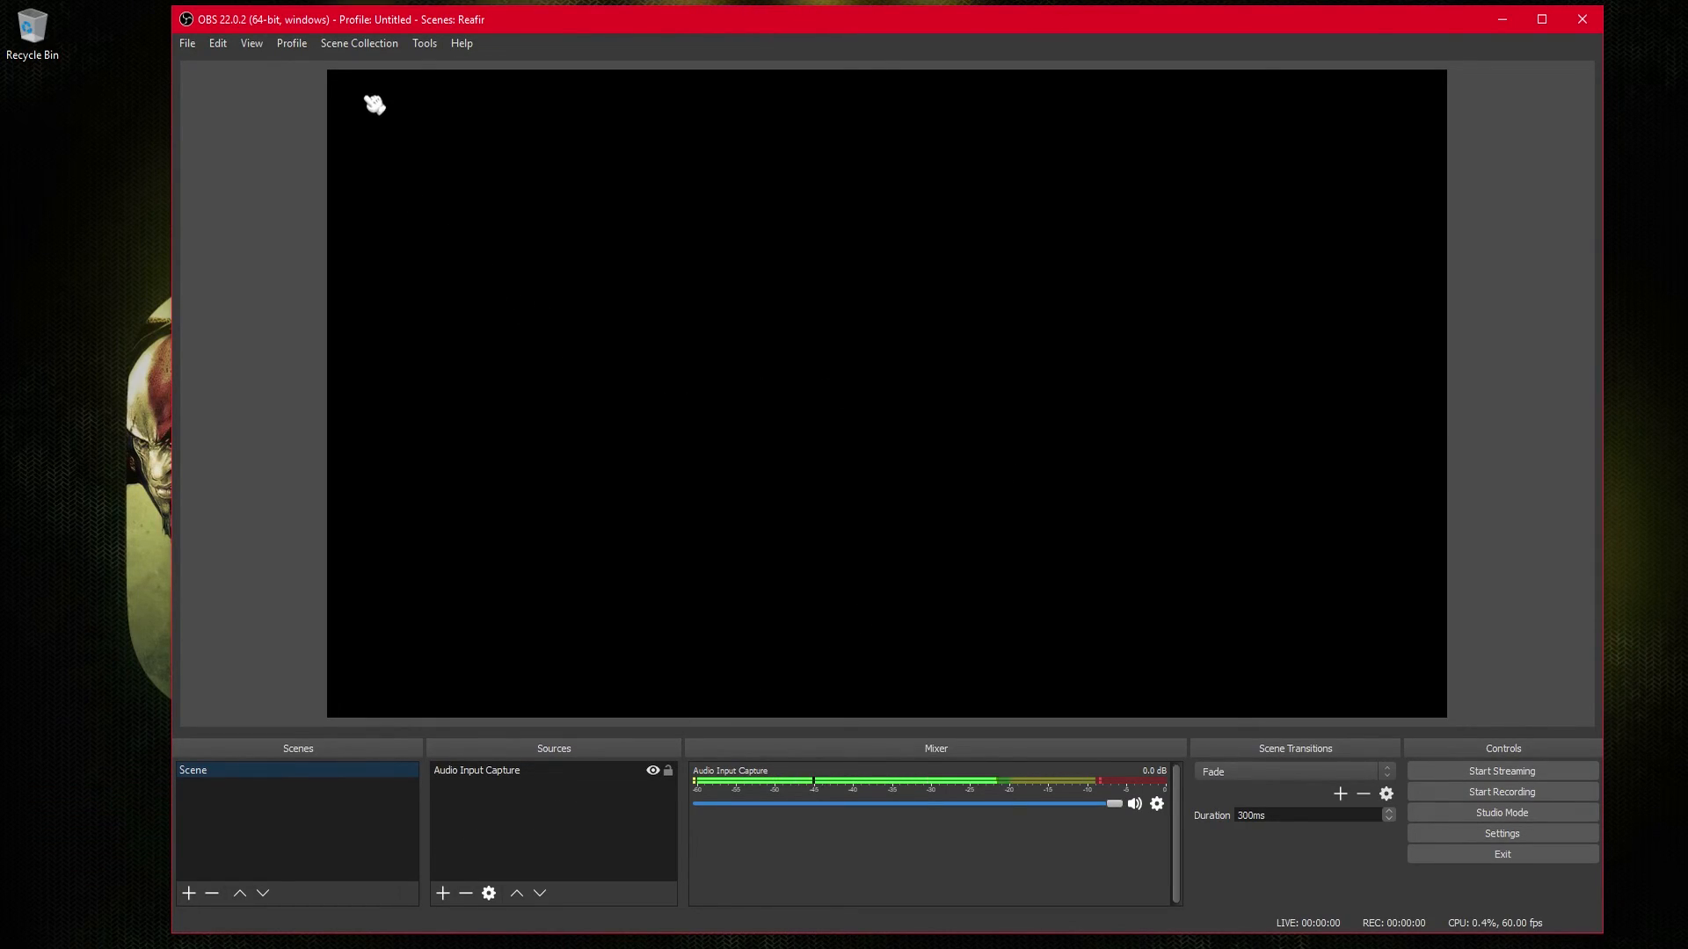
left_click(370, 48)
left_click(386, 222)
left_click(370, 44)
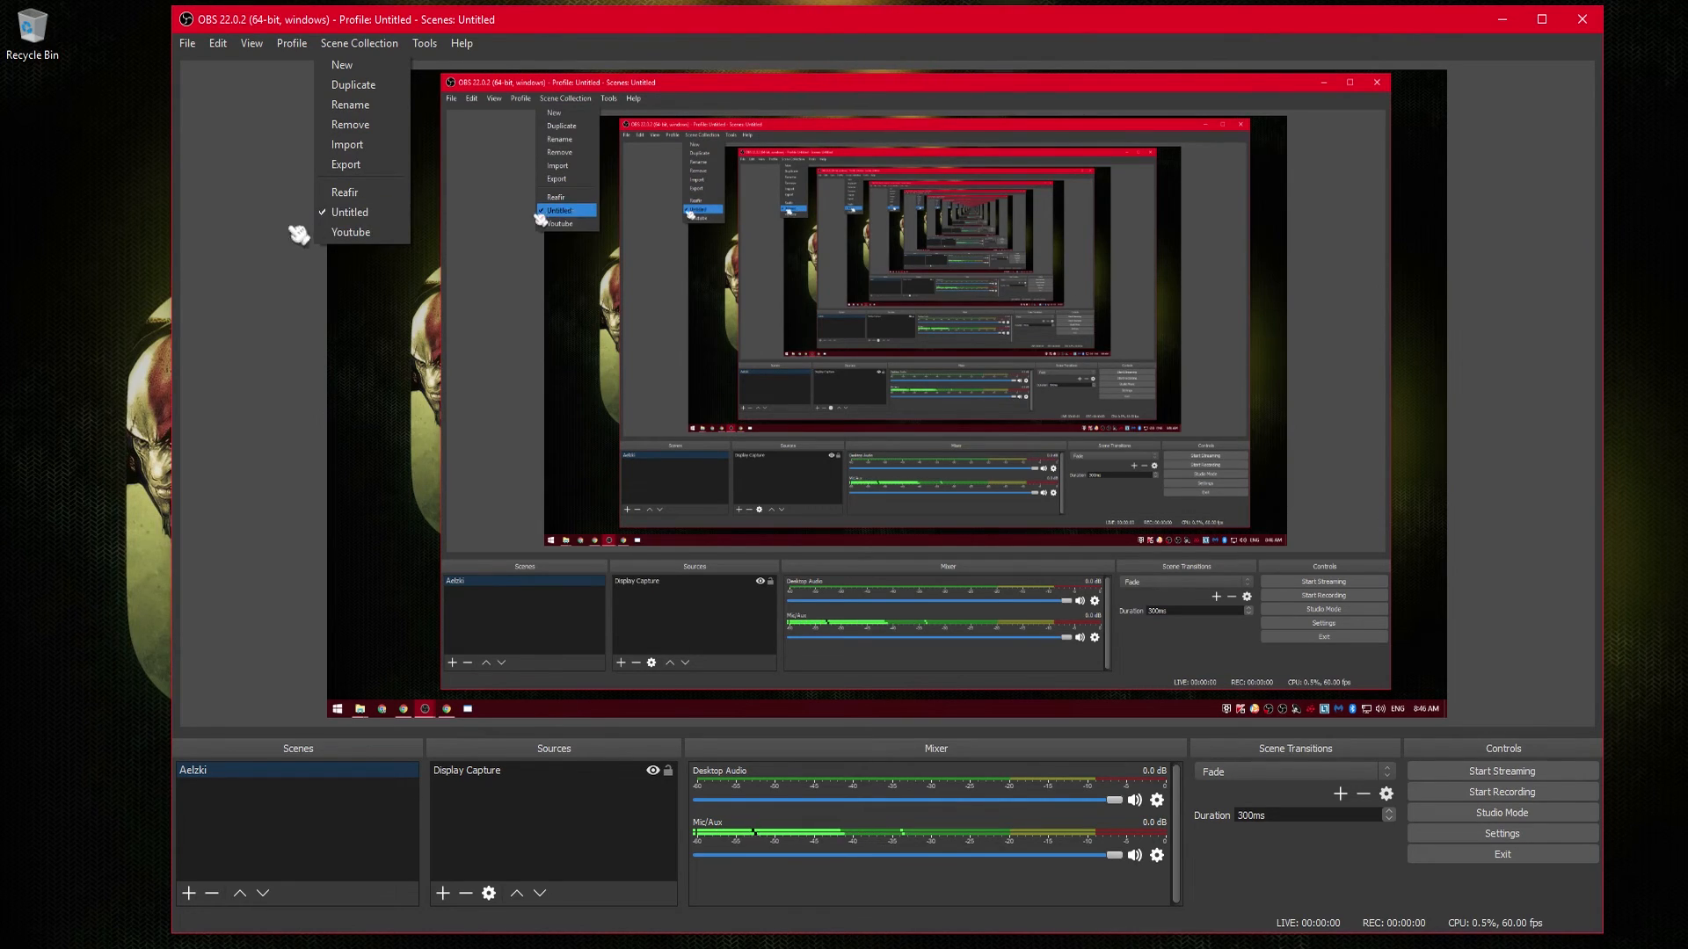
left_click(264, 260)
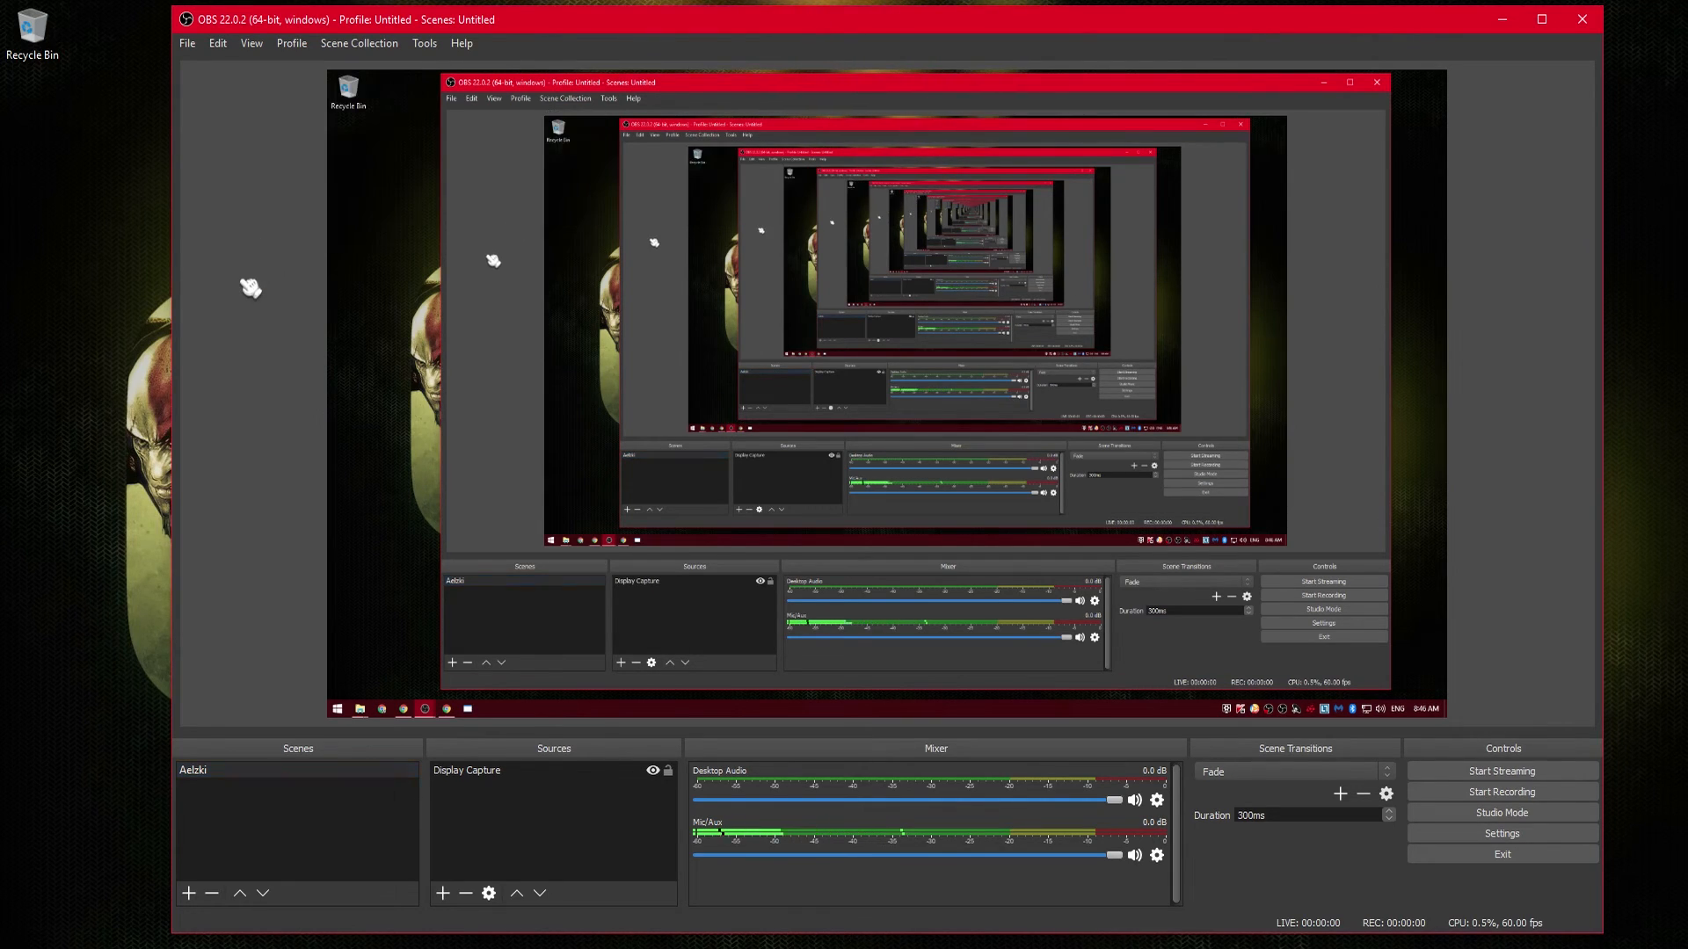
left_click(350, 49)
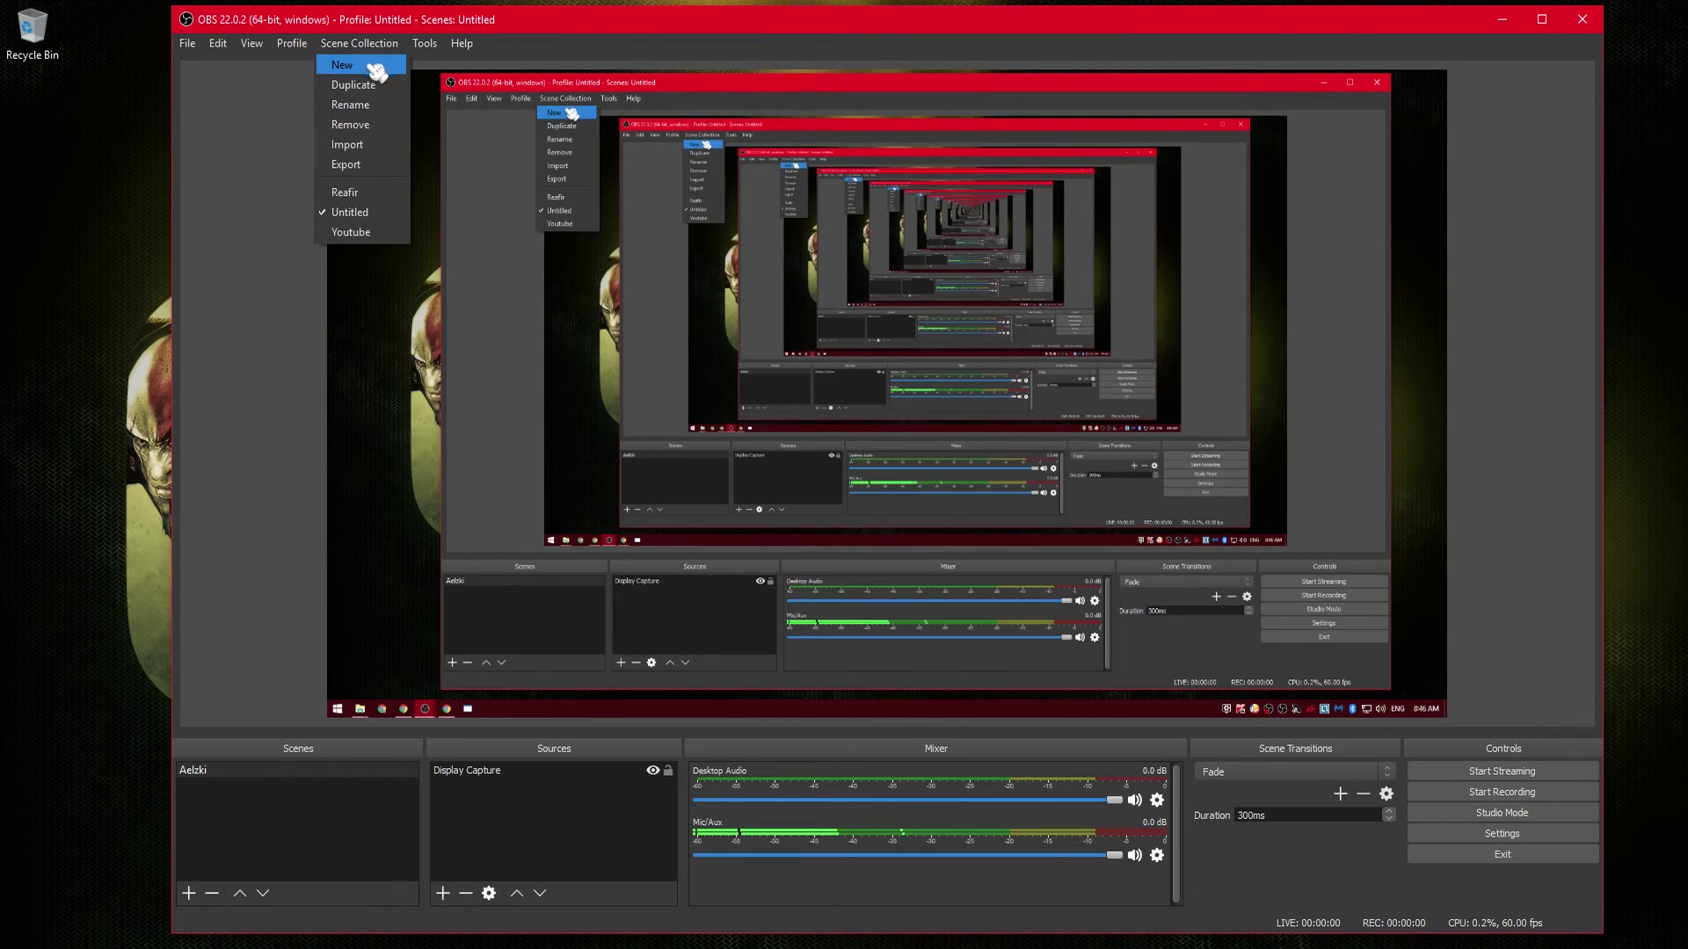
left_click(383, 70)
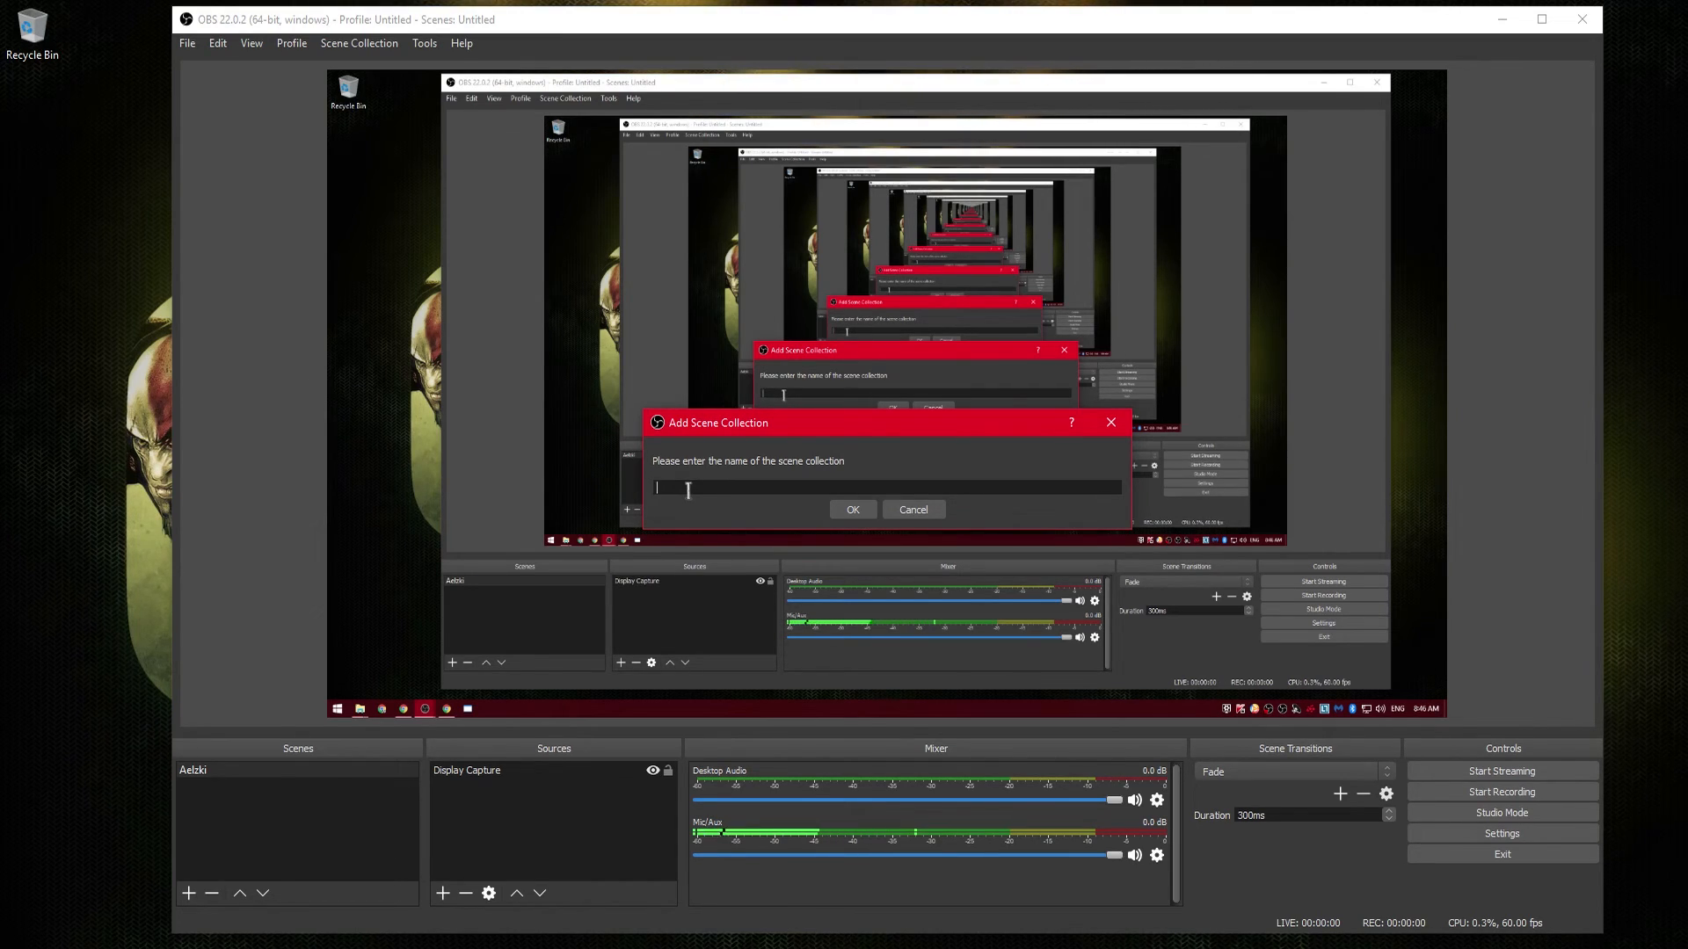
left_click(925, 514)
- Load the Reafir scene collection
left_click(358, 43)
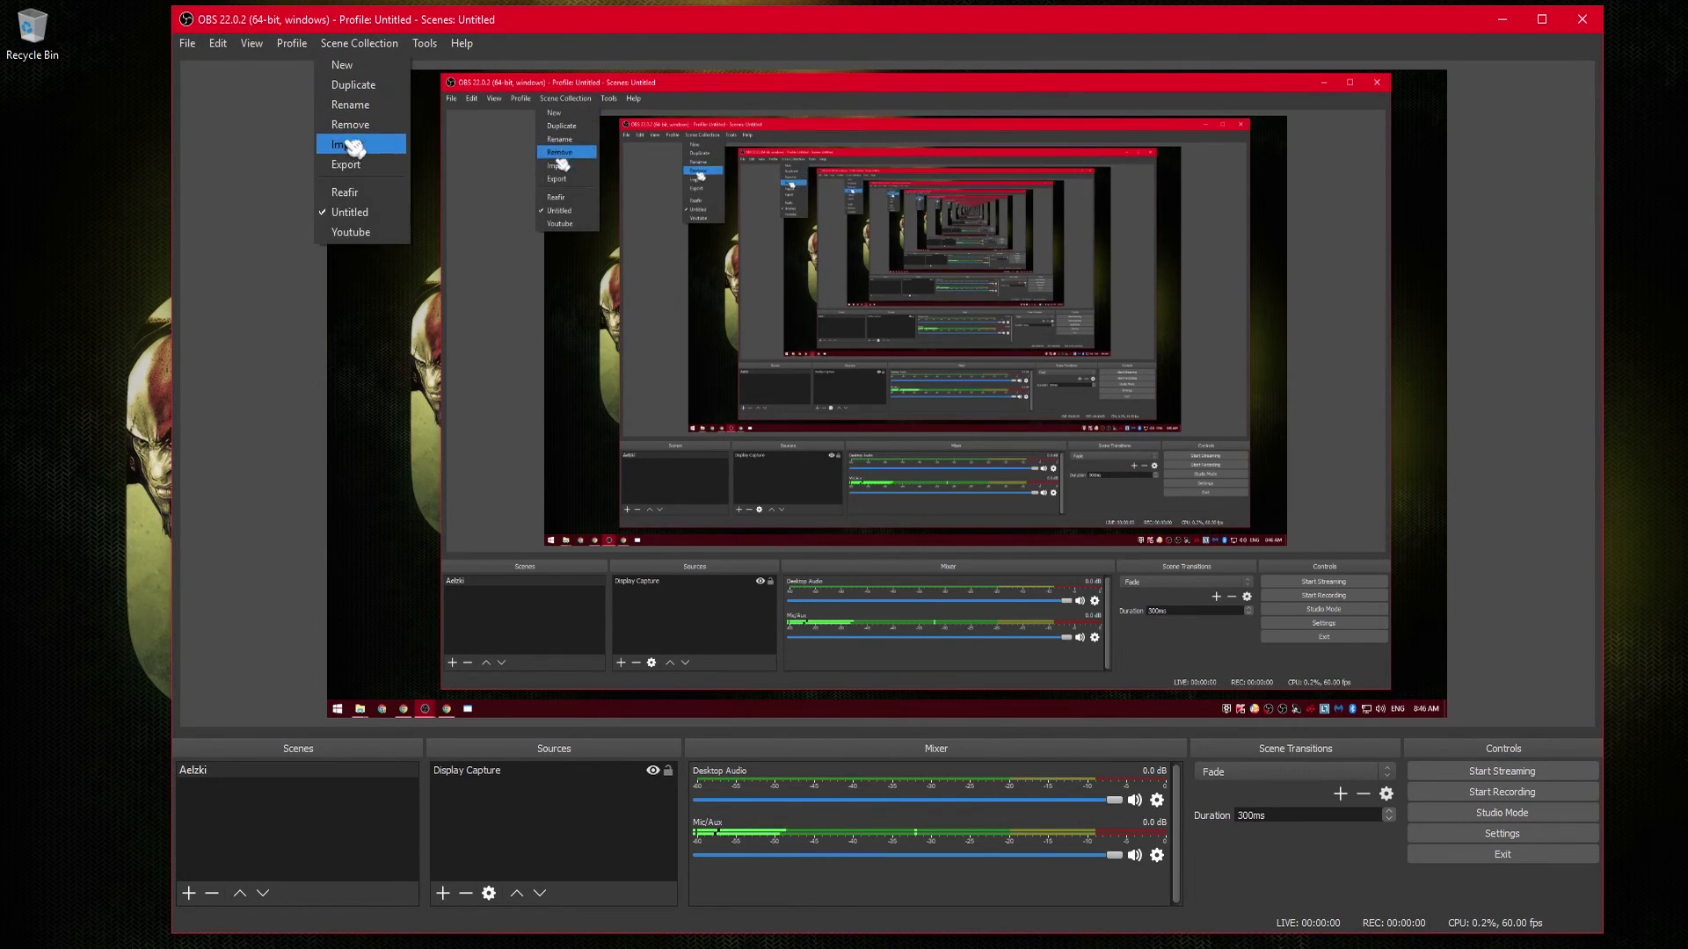
left_click(351, 191)
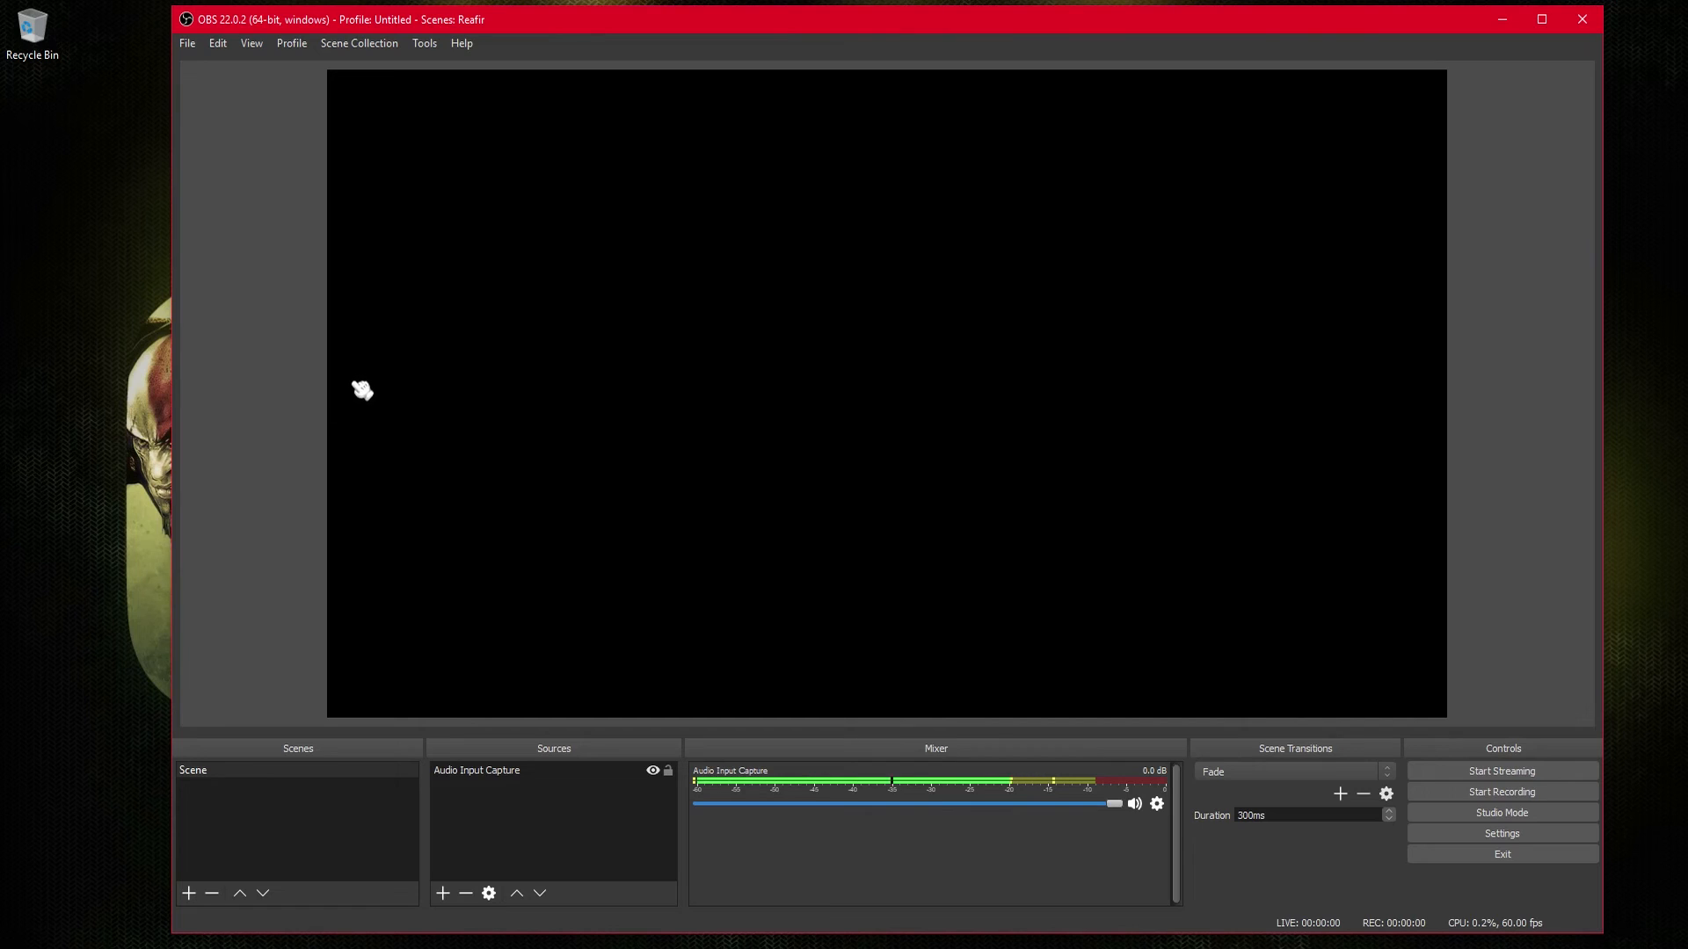
left_click(365, 44)
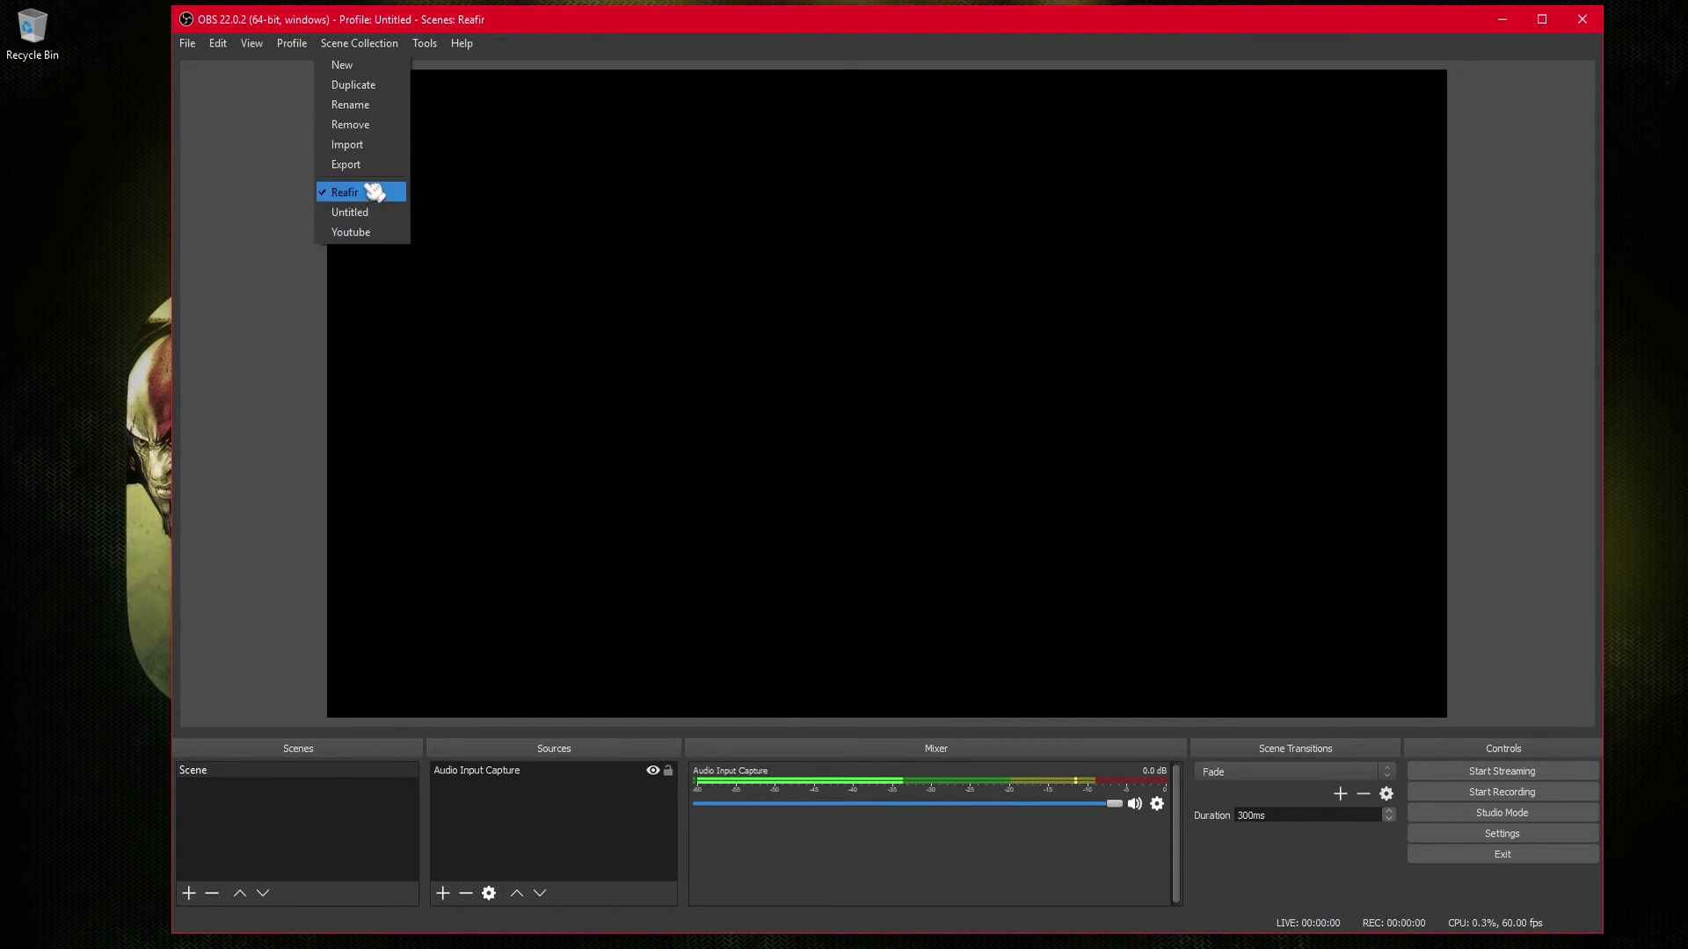
left_click(264, 380)
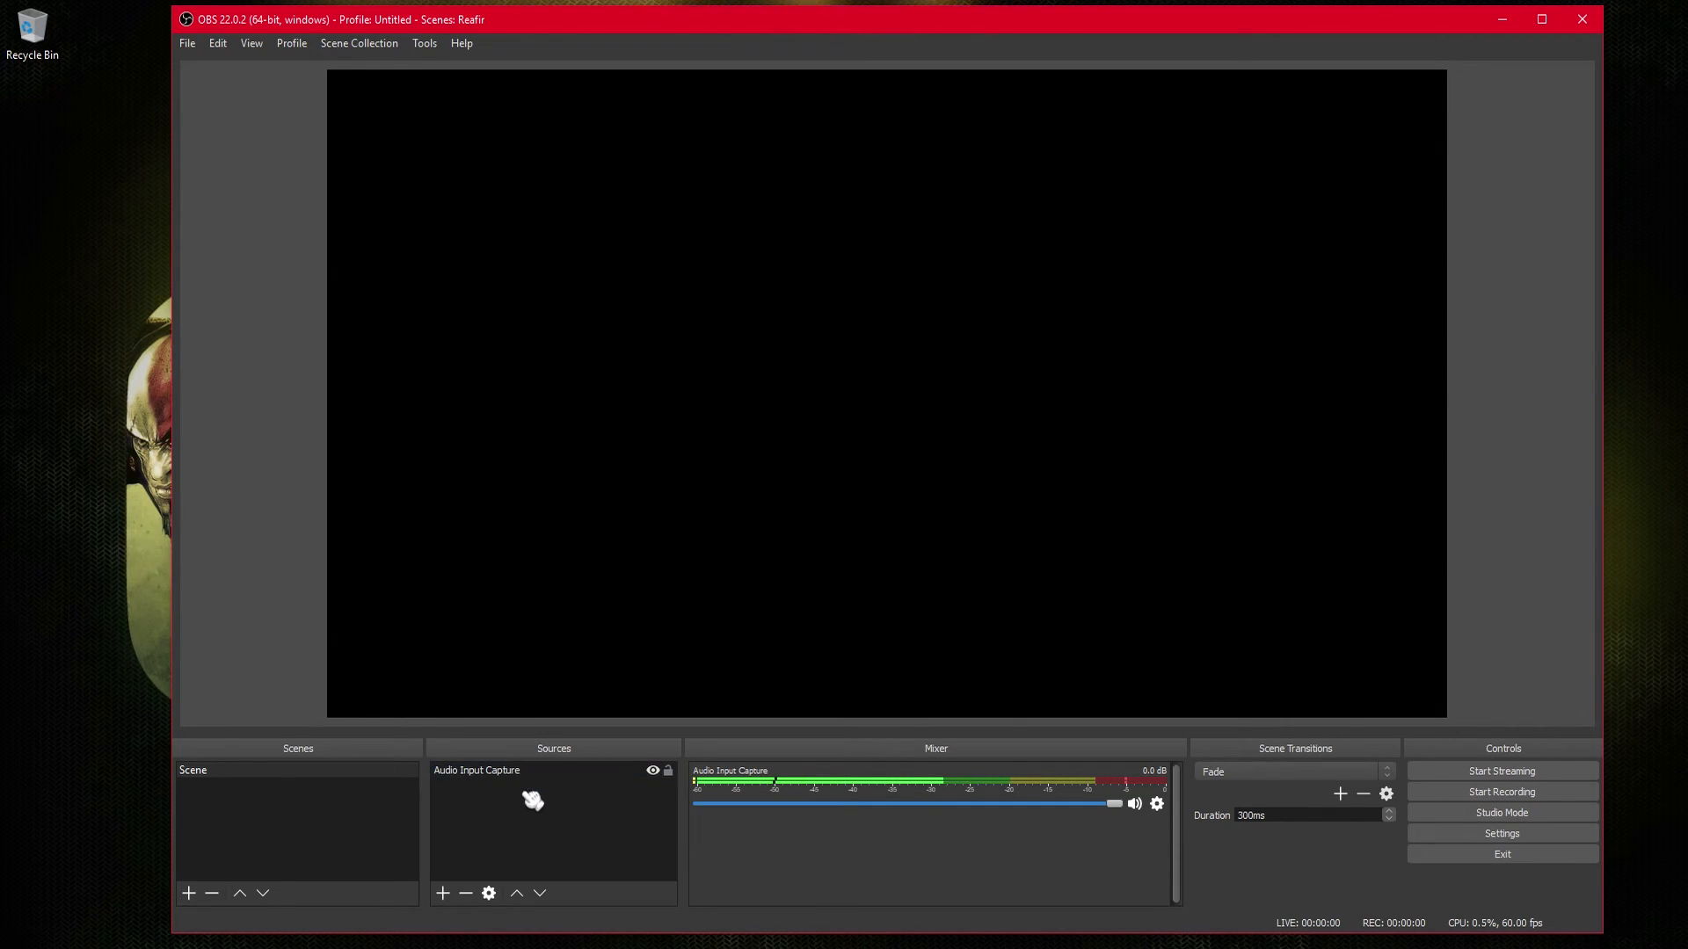
- Remove the existing Audio Input Capture source from the scene
left_click(597, 781)
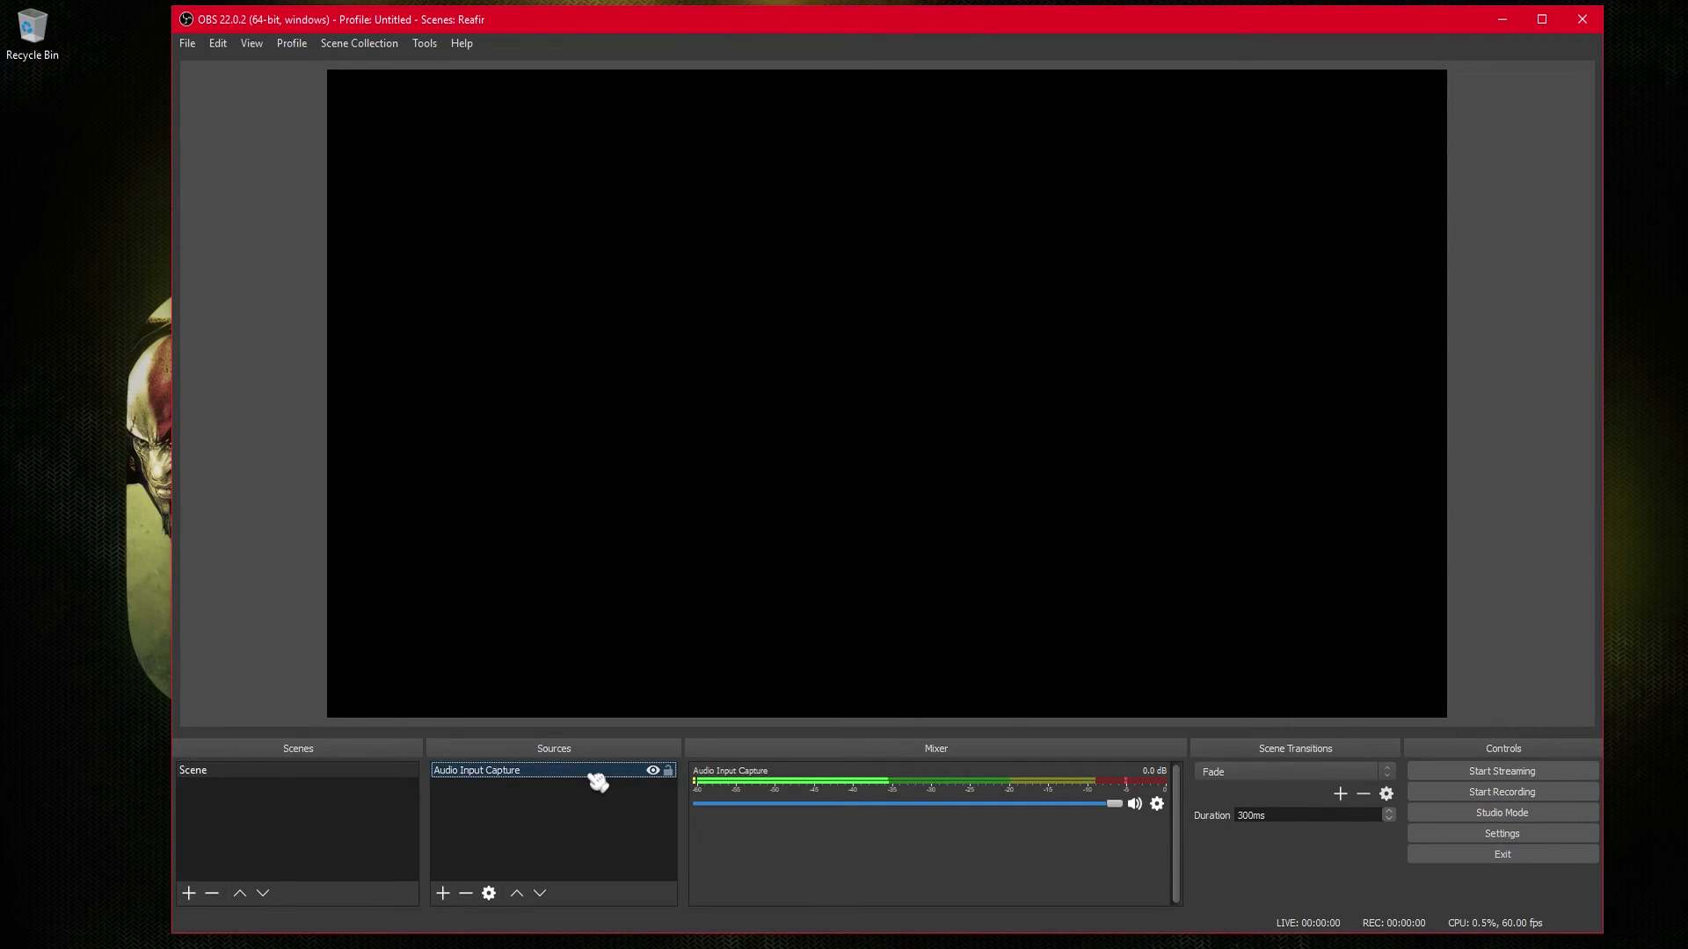
left_click(466, 893)
left_click(982, 508)
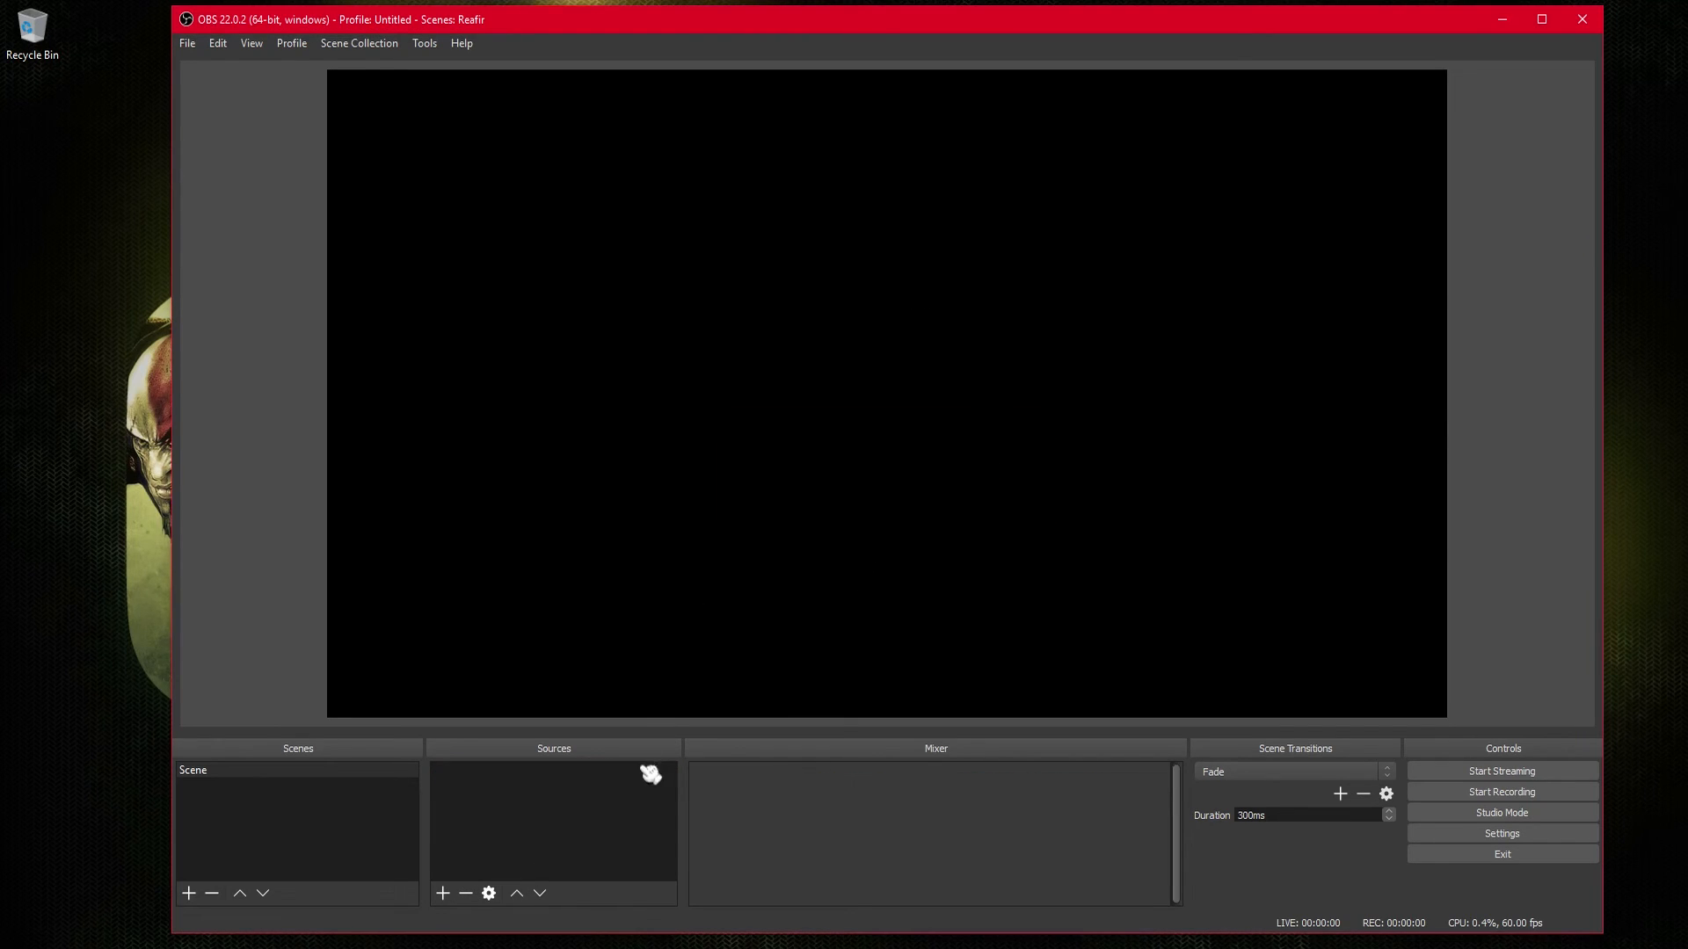
- Add a new Audio Input Capture source with the device Mic in at rear panel (Pink) (Realtek High Definition Audio)
left_click(448, 894)
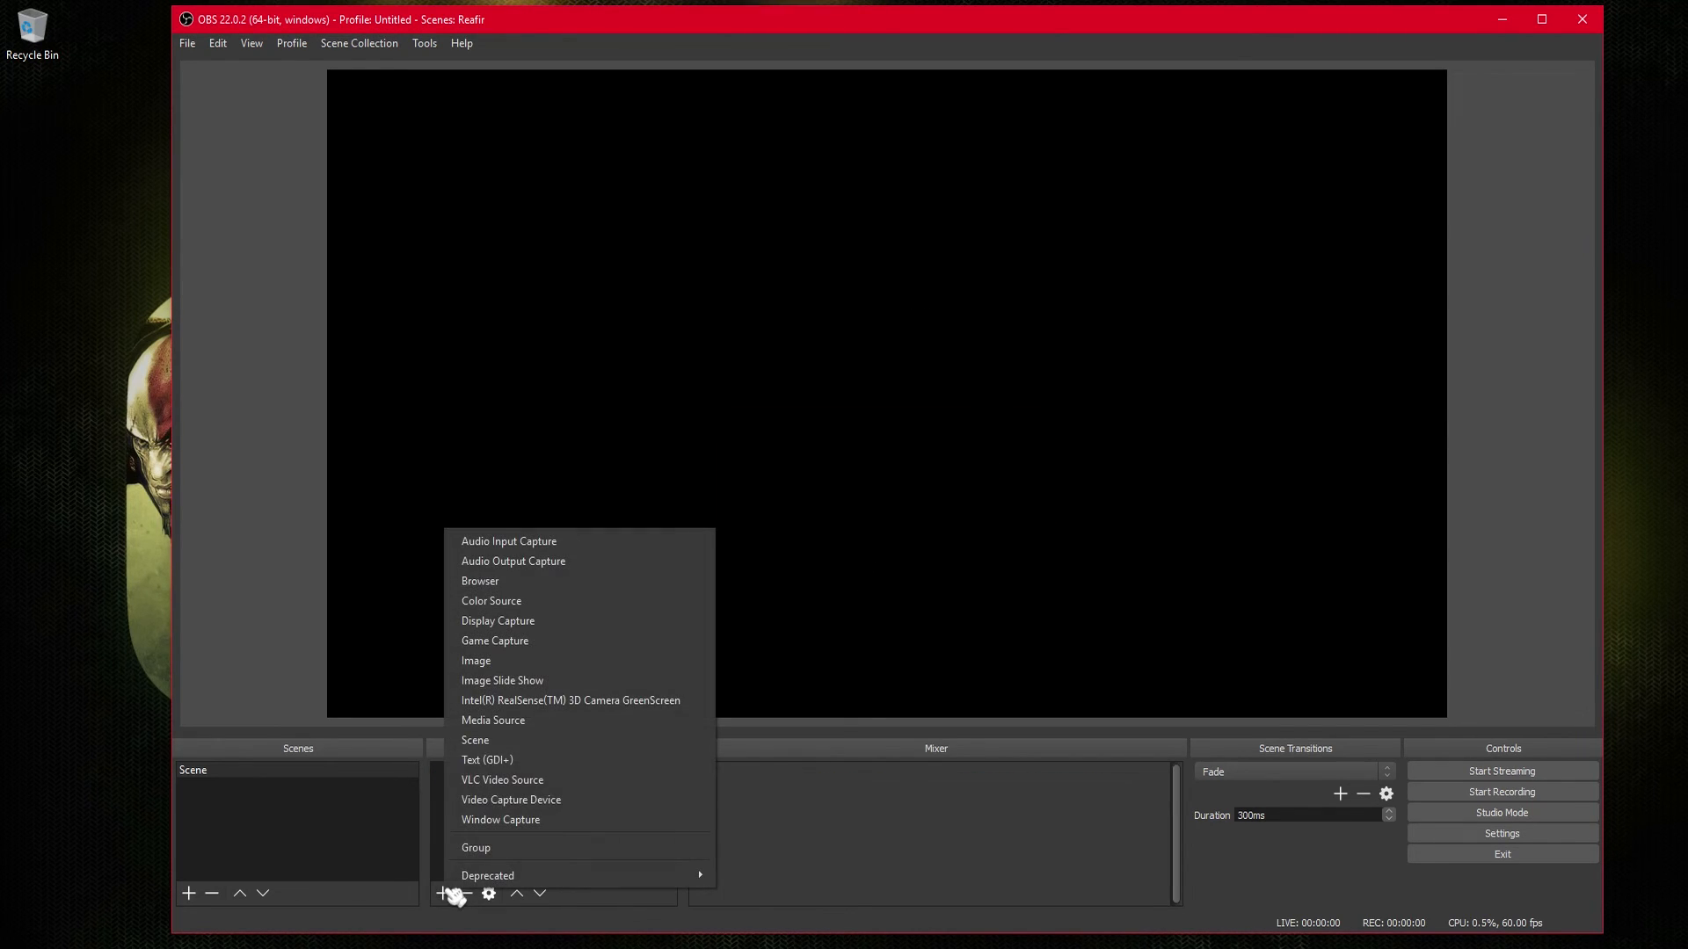
left_click(596, 545)
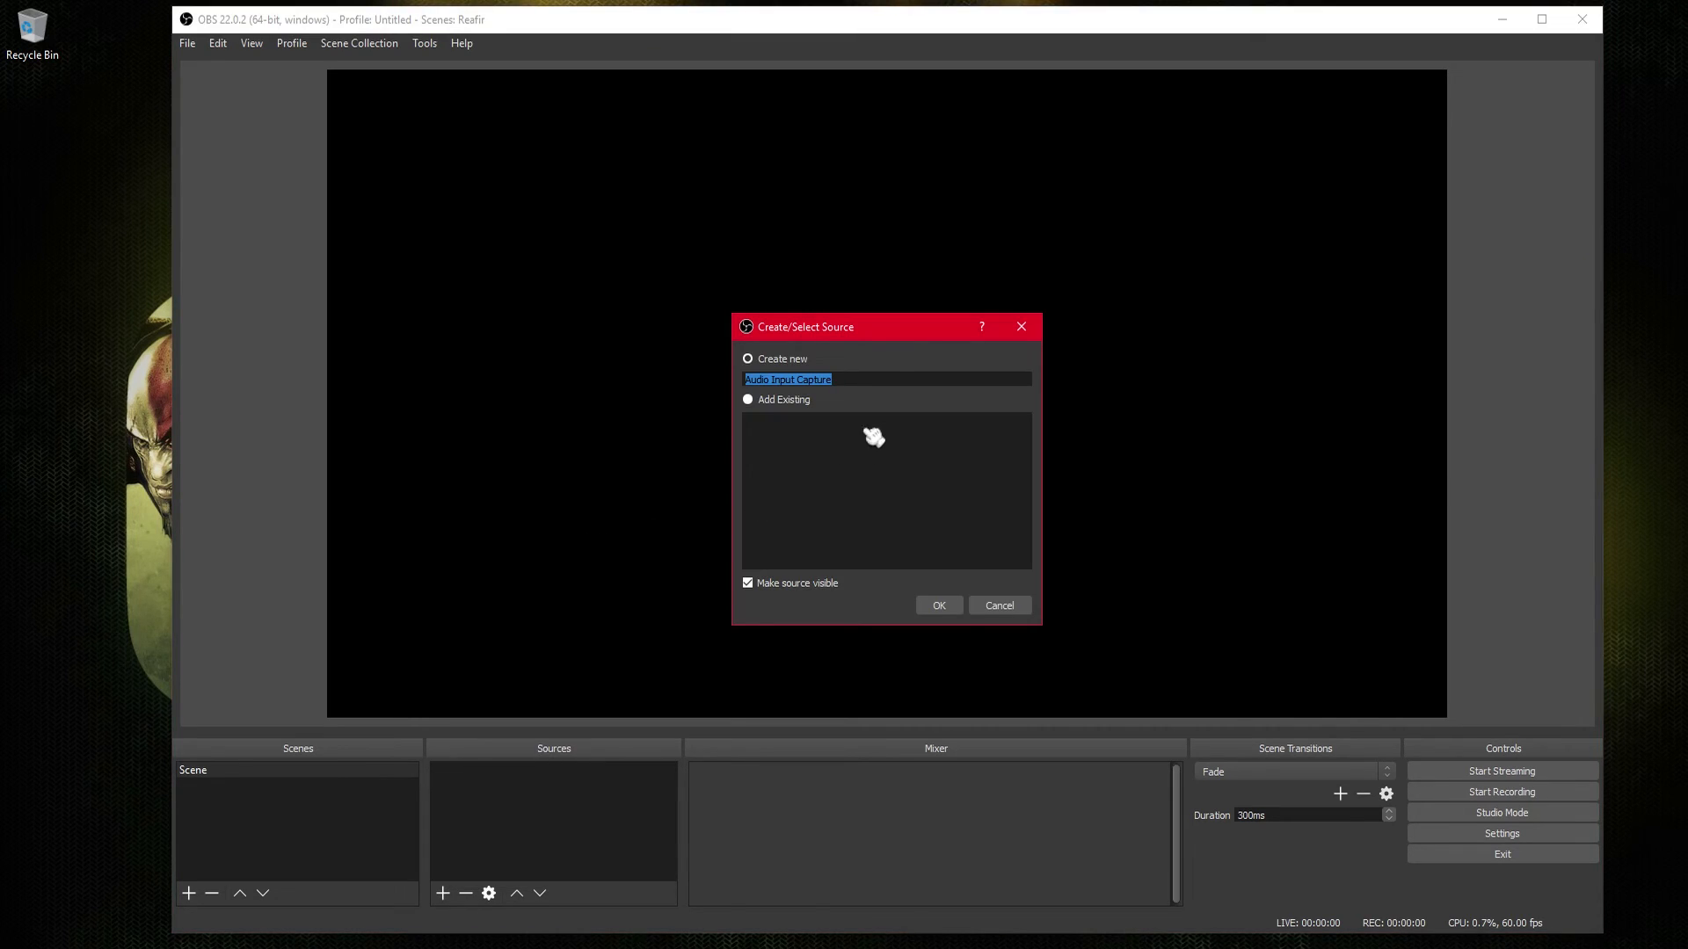
left_click(939, 605)
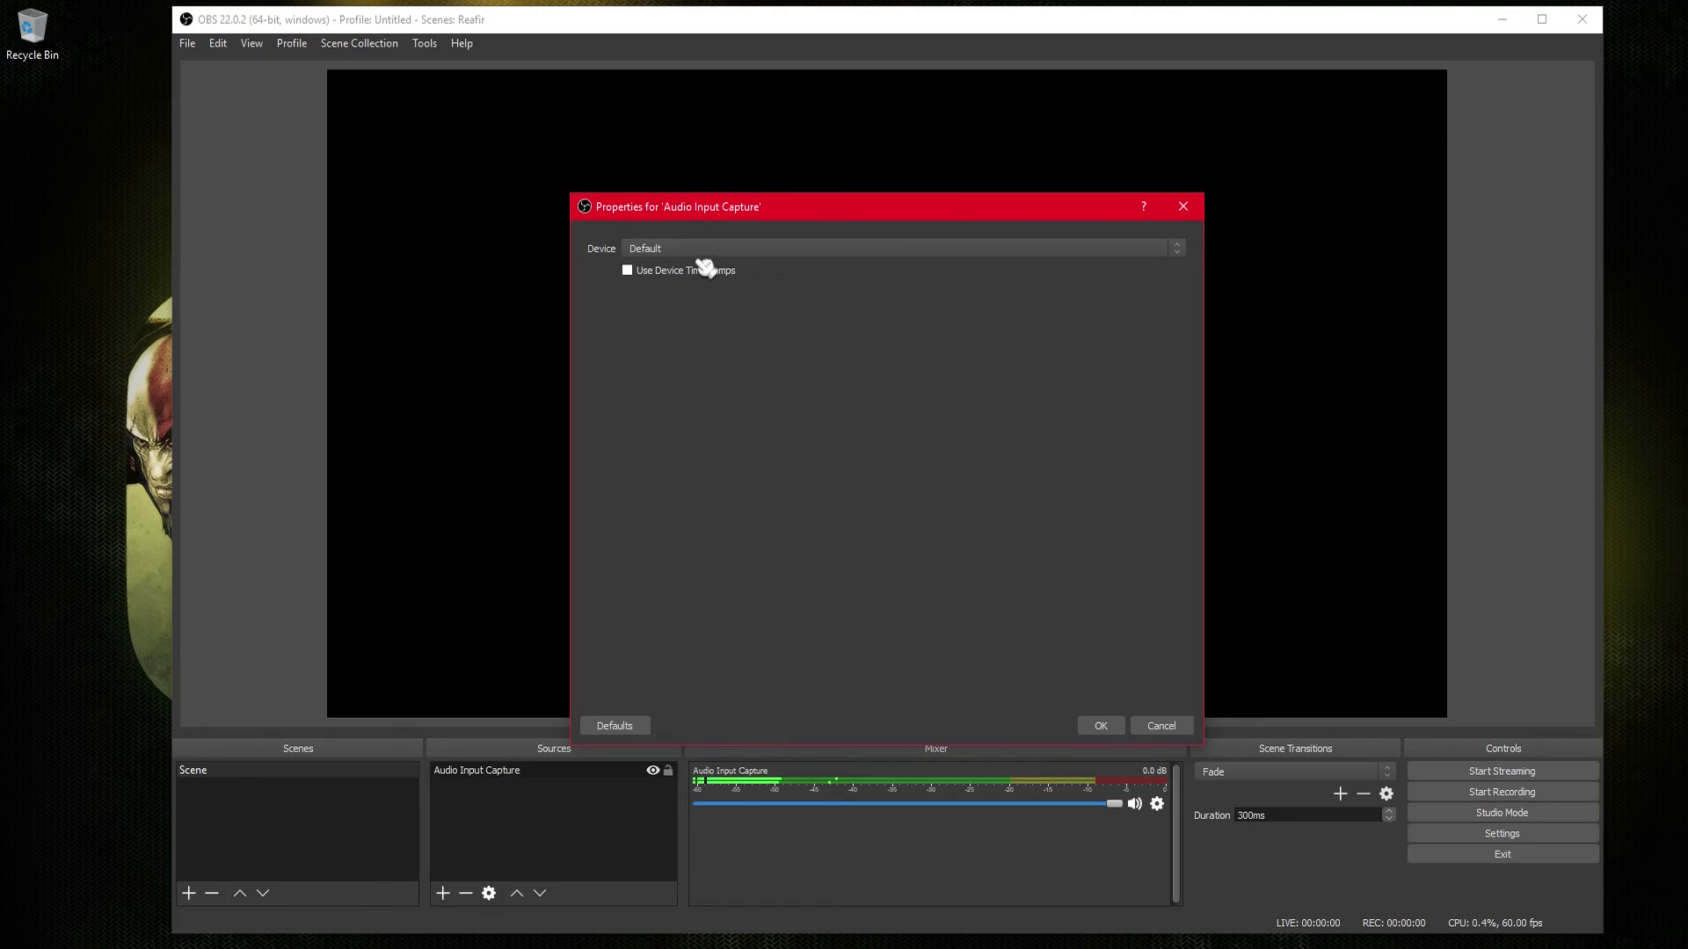
left_click(702, 250)
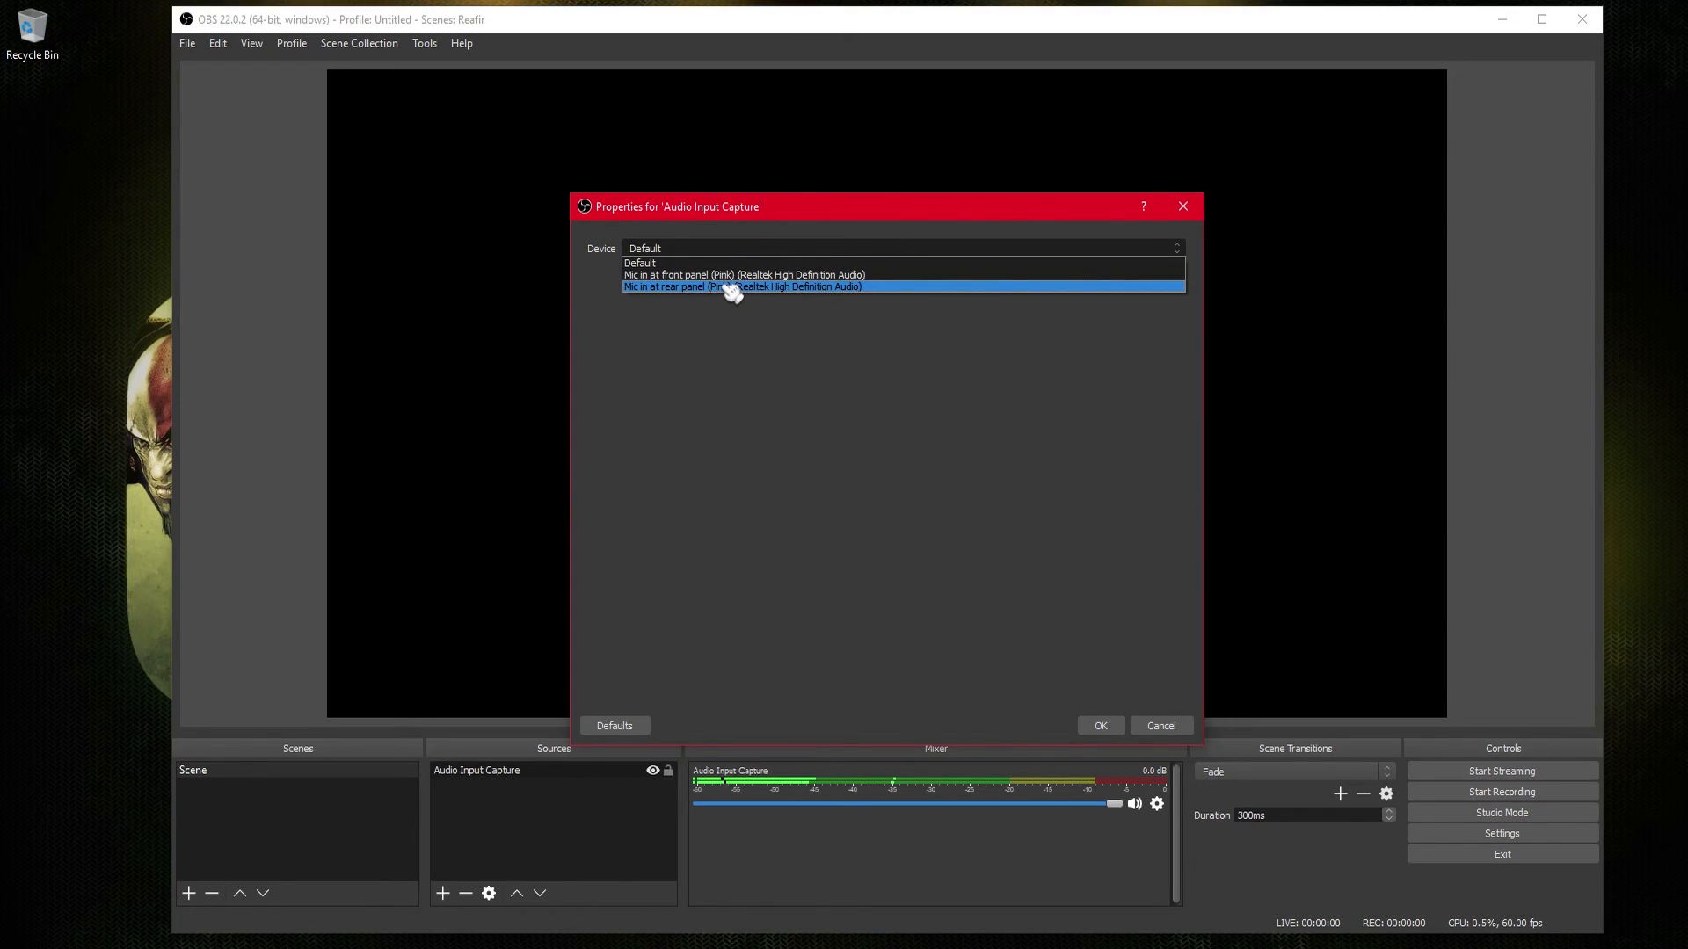
left_click(732, 289)
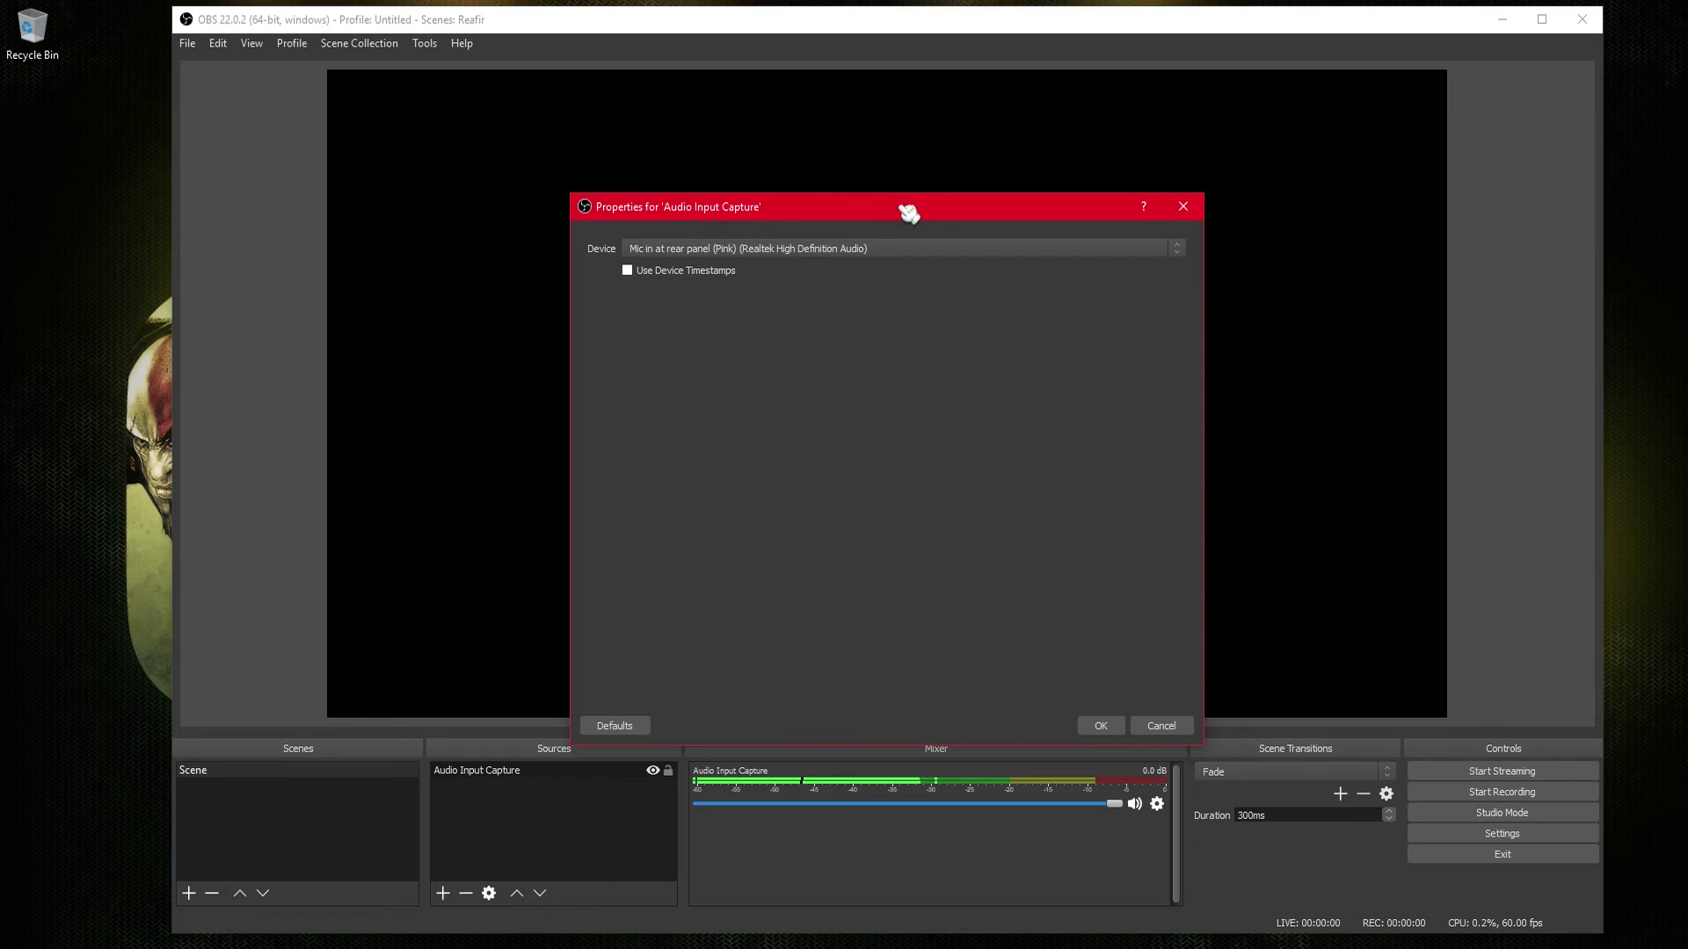
left_click(1100, 725)
left_click_drag(824, 24, 809, 19)
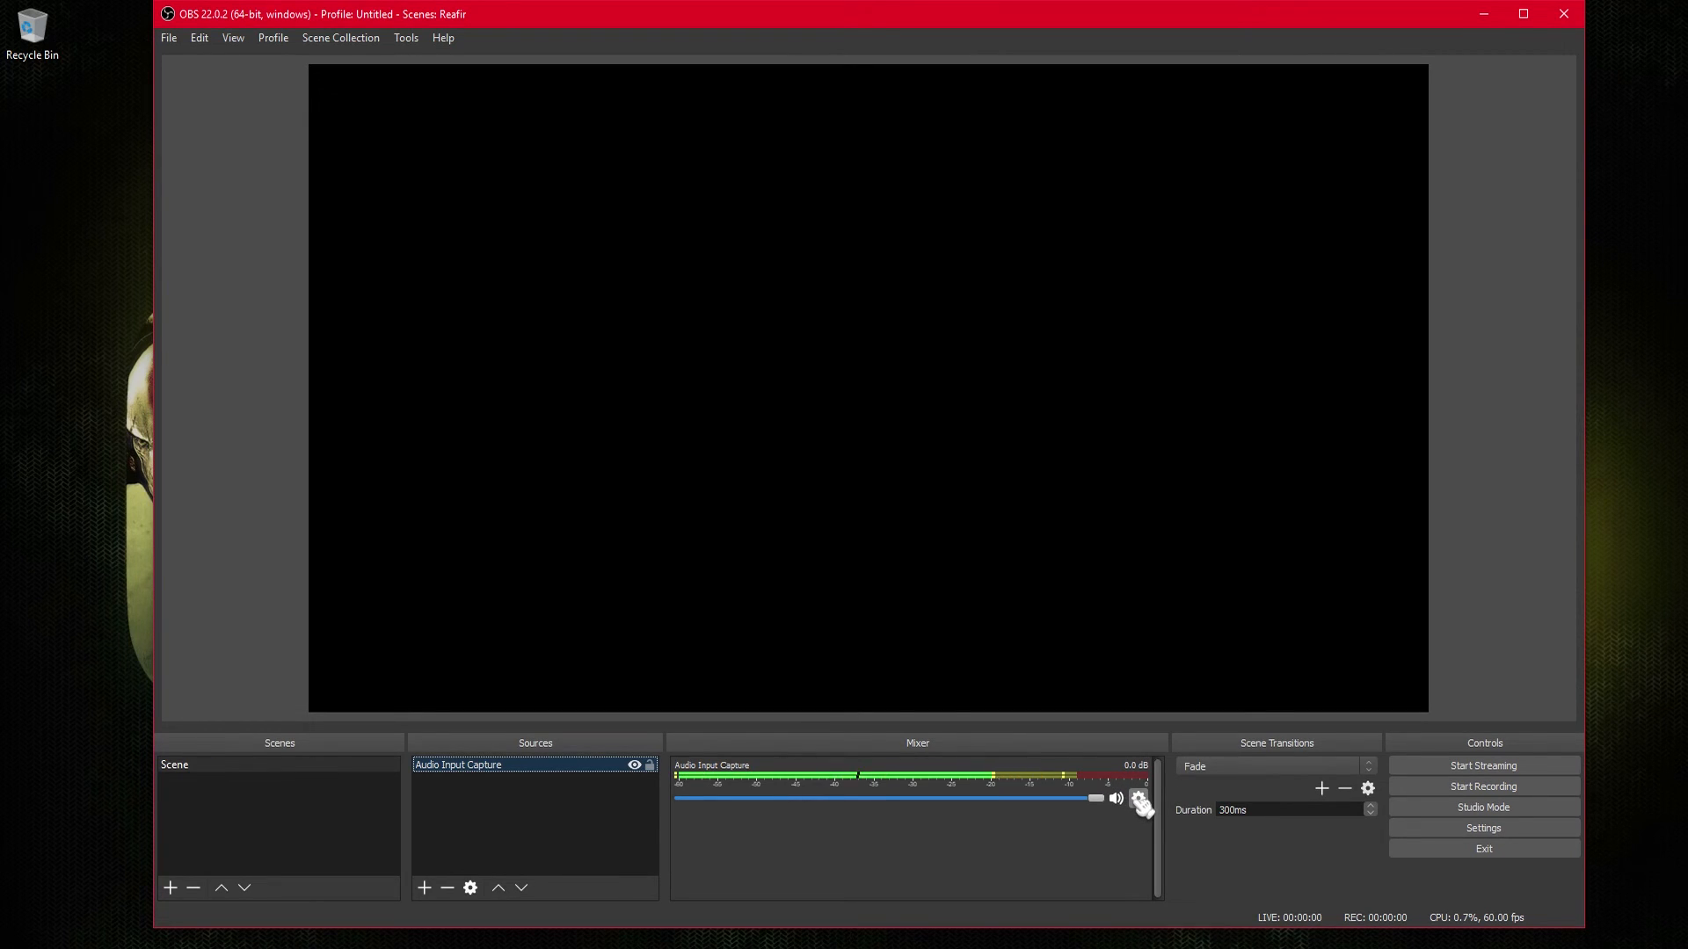
- Add a VST 2.x Plug-in filter to the Audio Input Capture source and choose reafir_standalone as its plug-in
left_click(1140, 800)
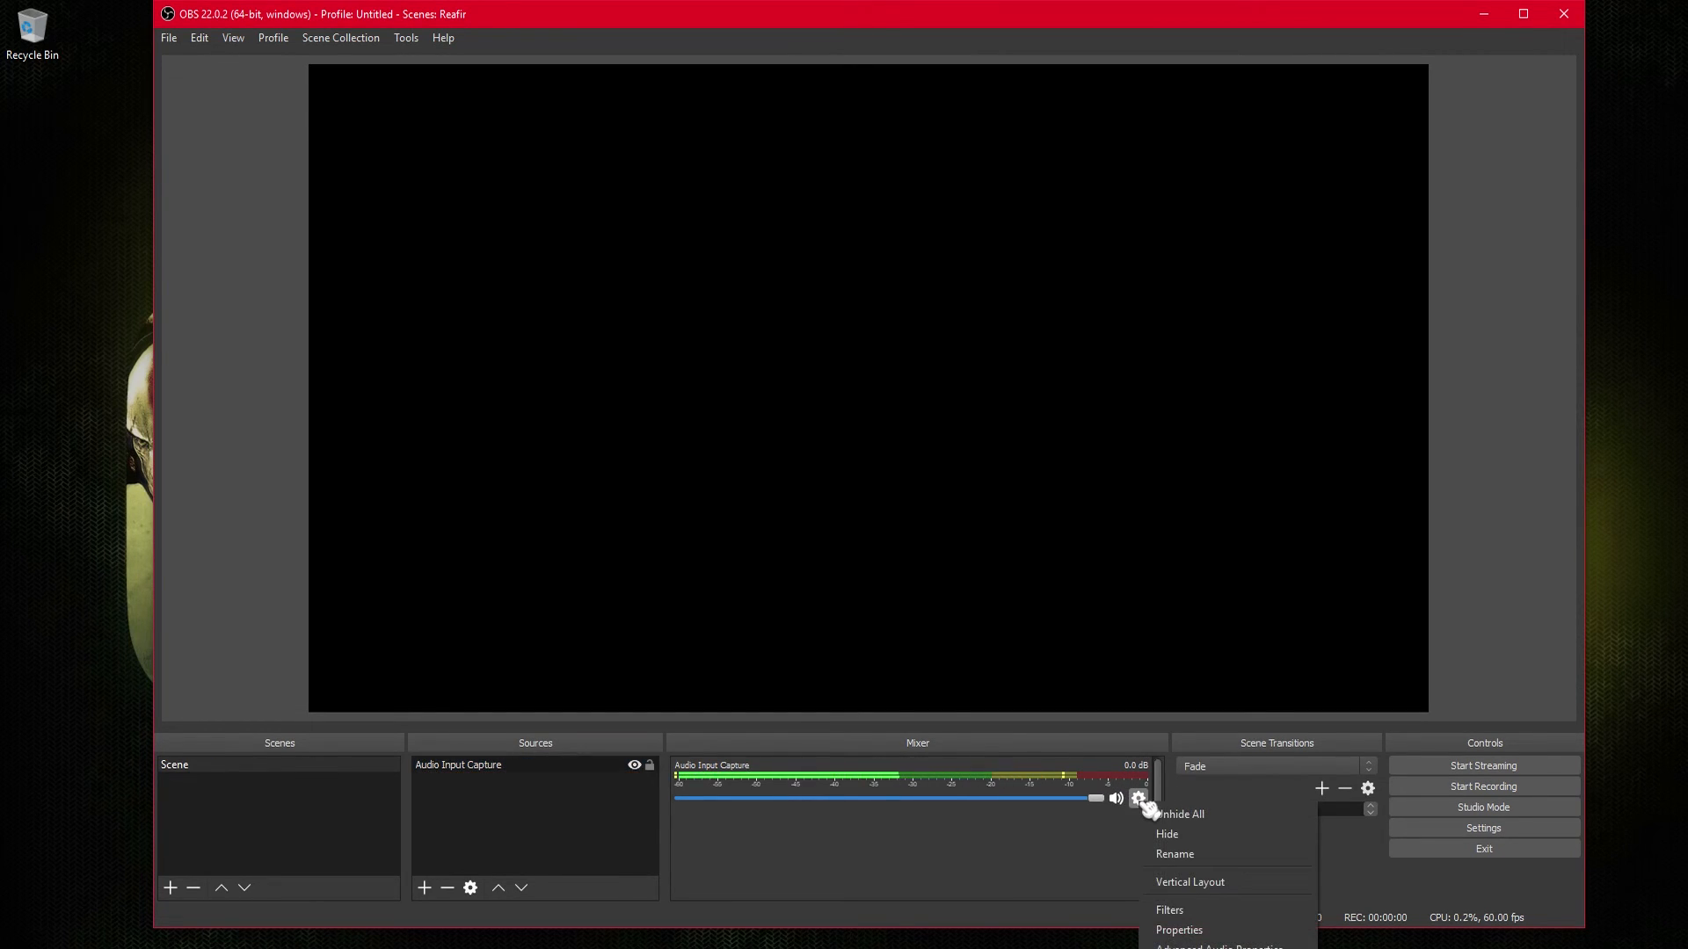
left_click(1170, 910)
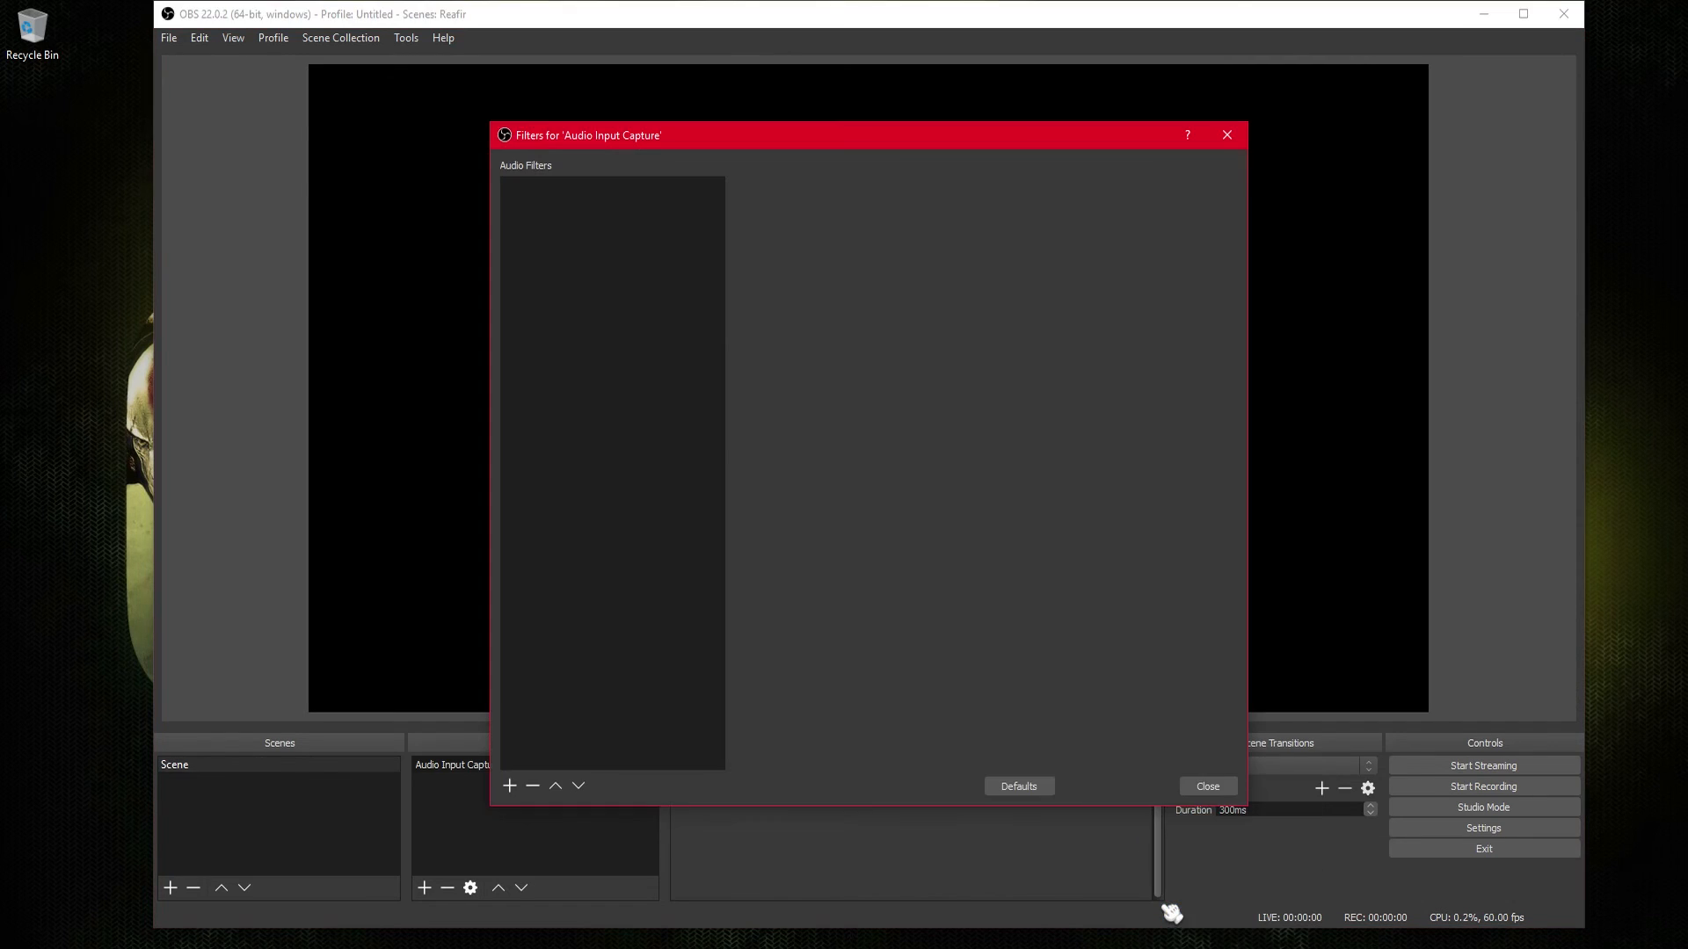
left_click(516, 789)
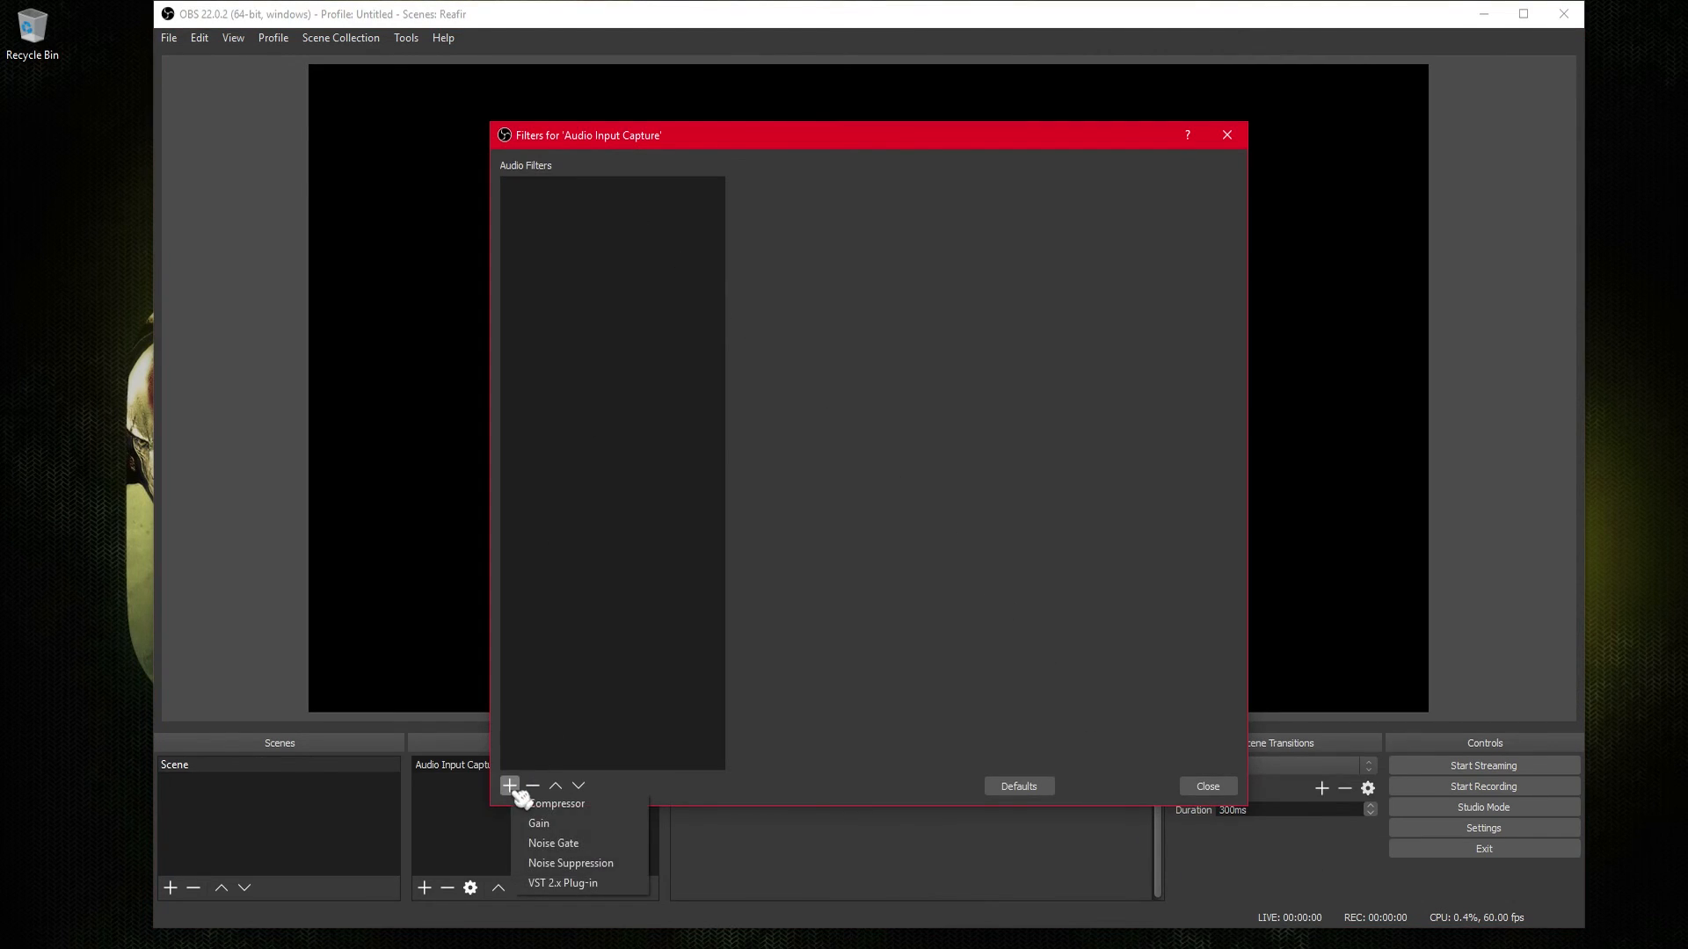
left_click(599, 885)
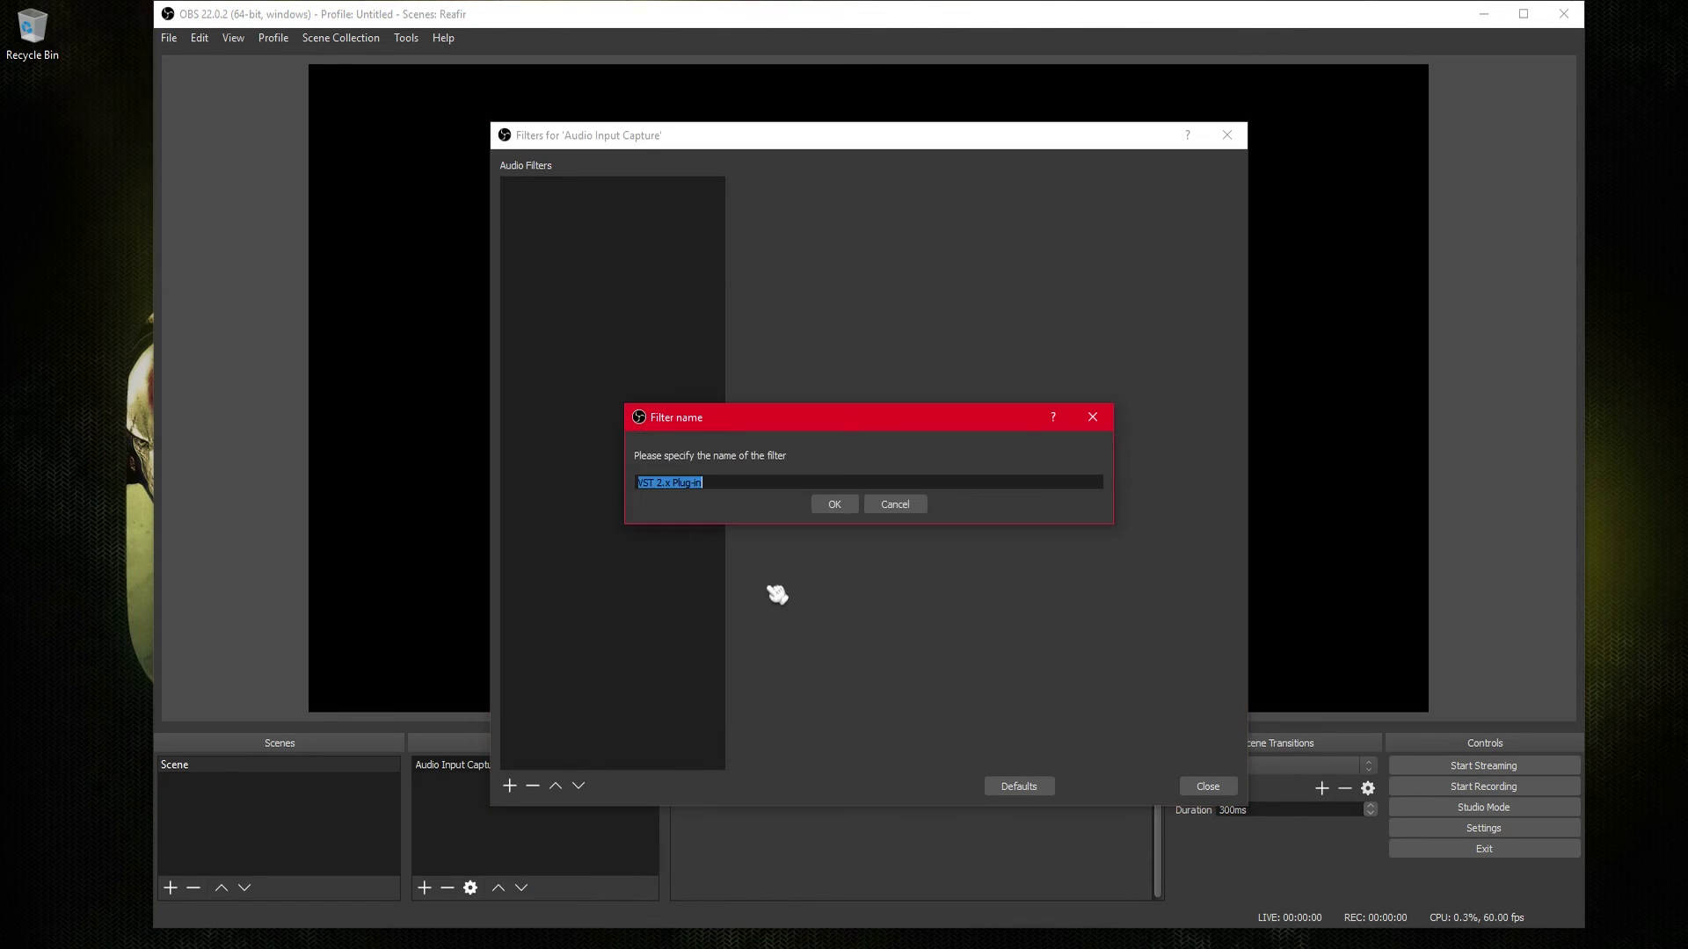
left_click(835, 505)
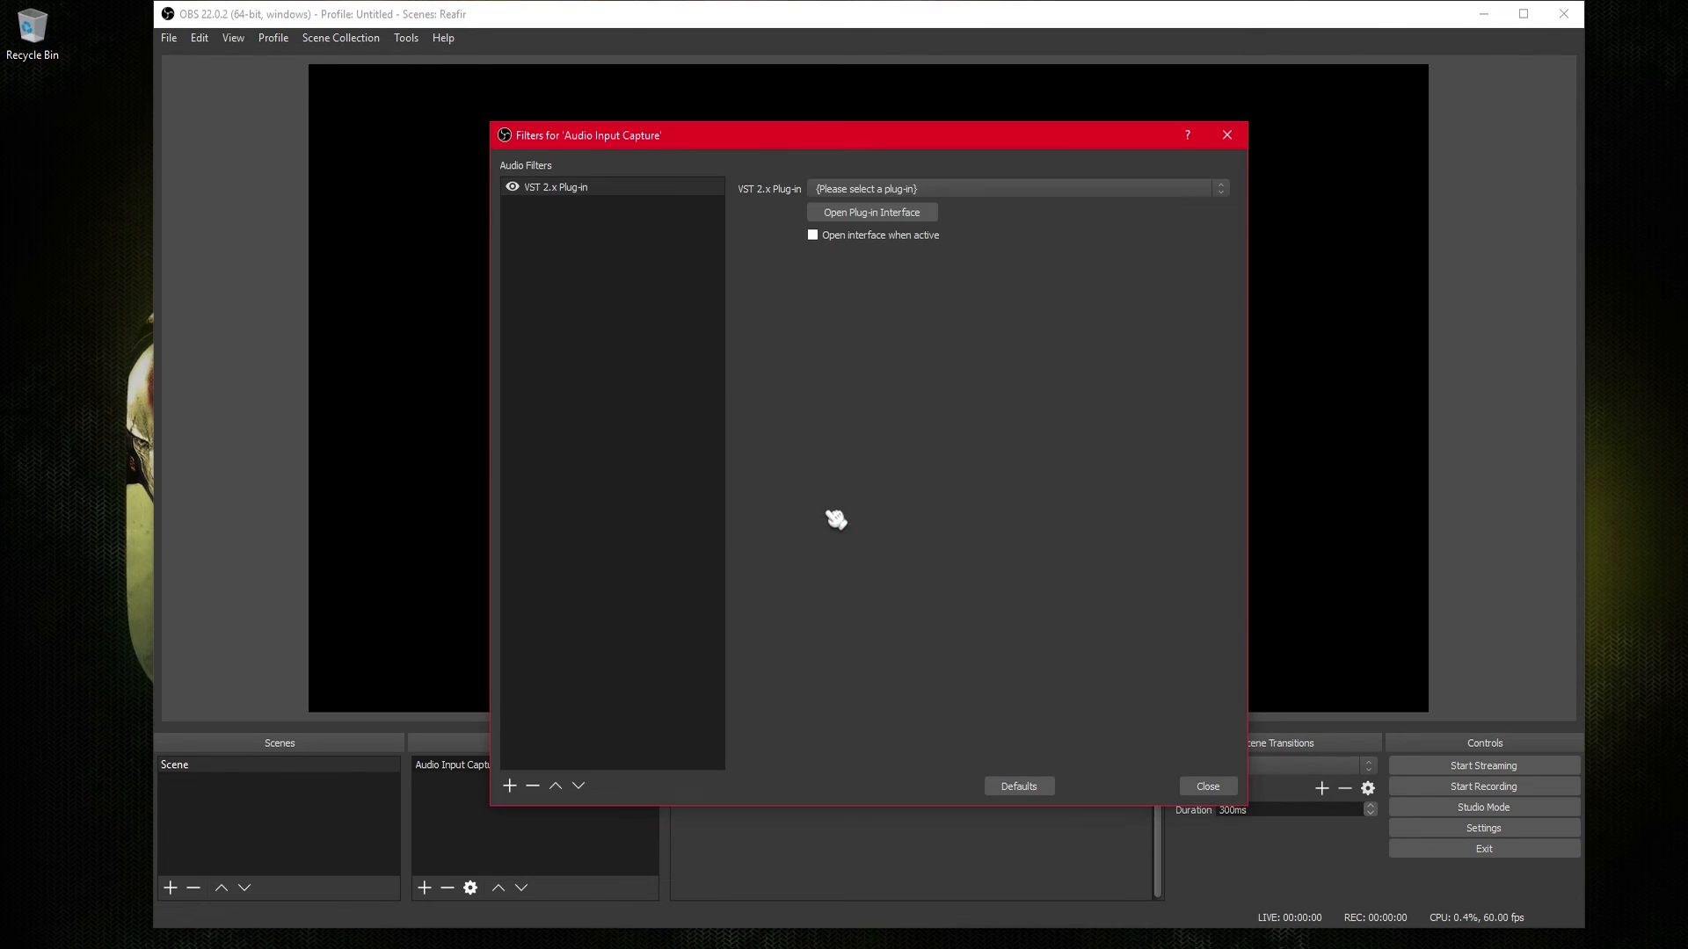
left_click(890, 190)
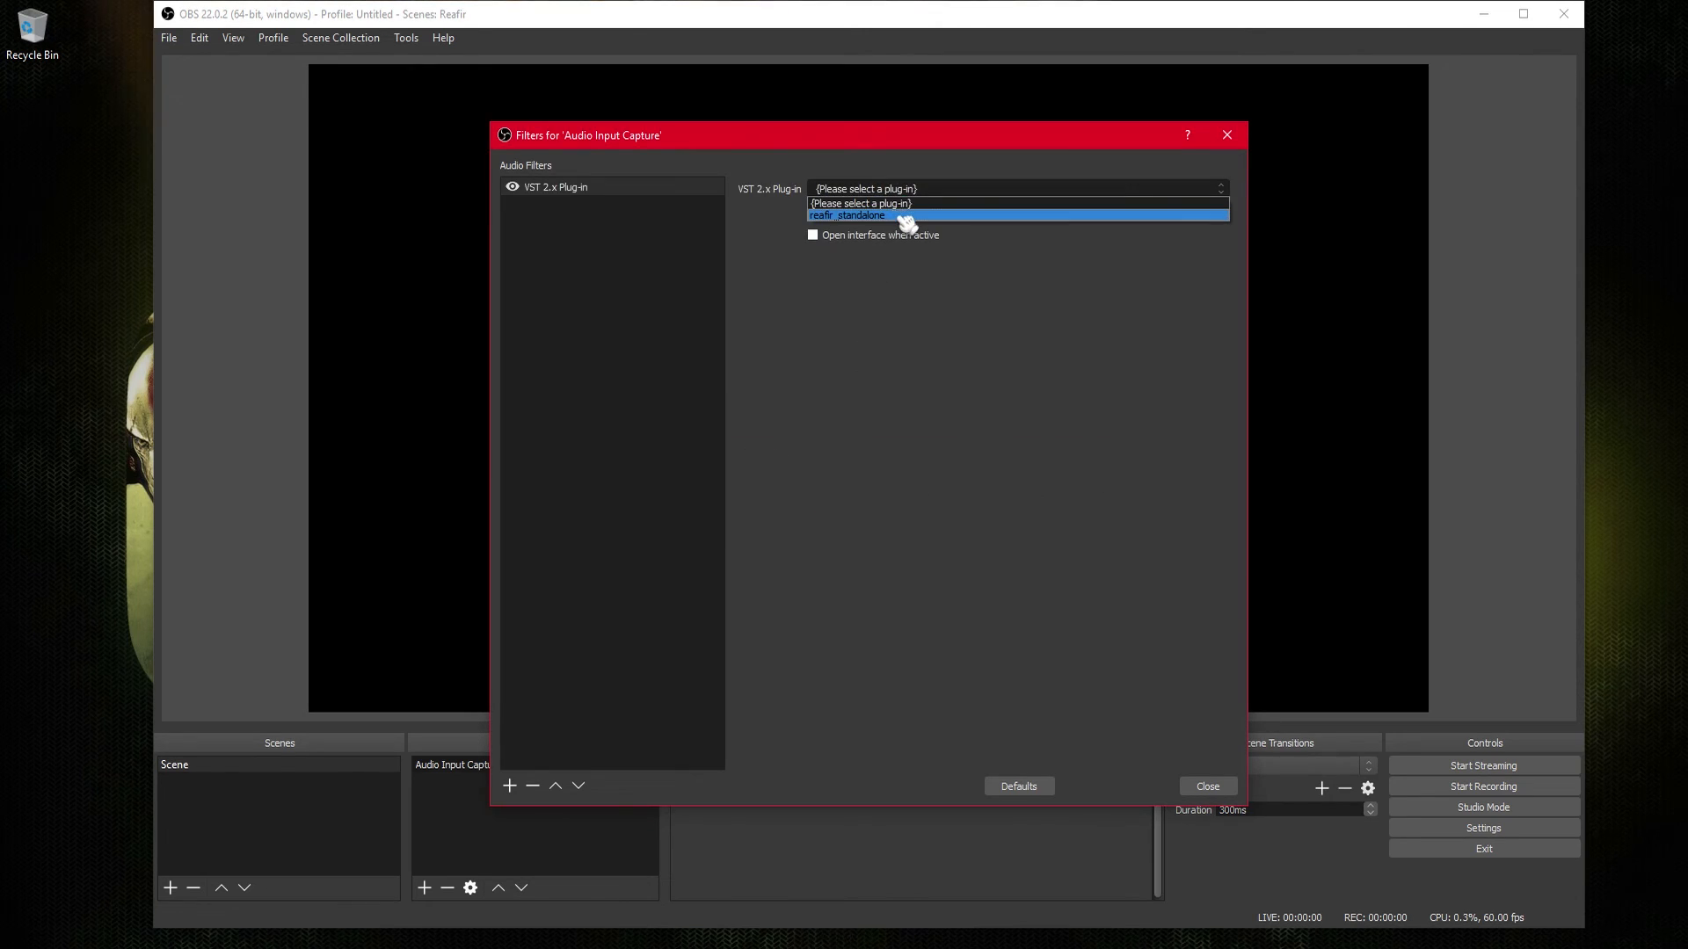
left_click(904, 217)
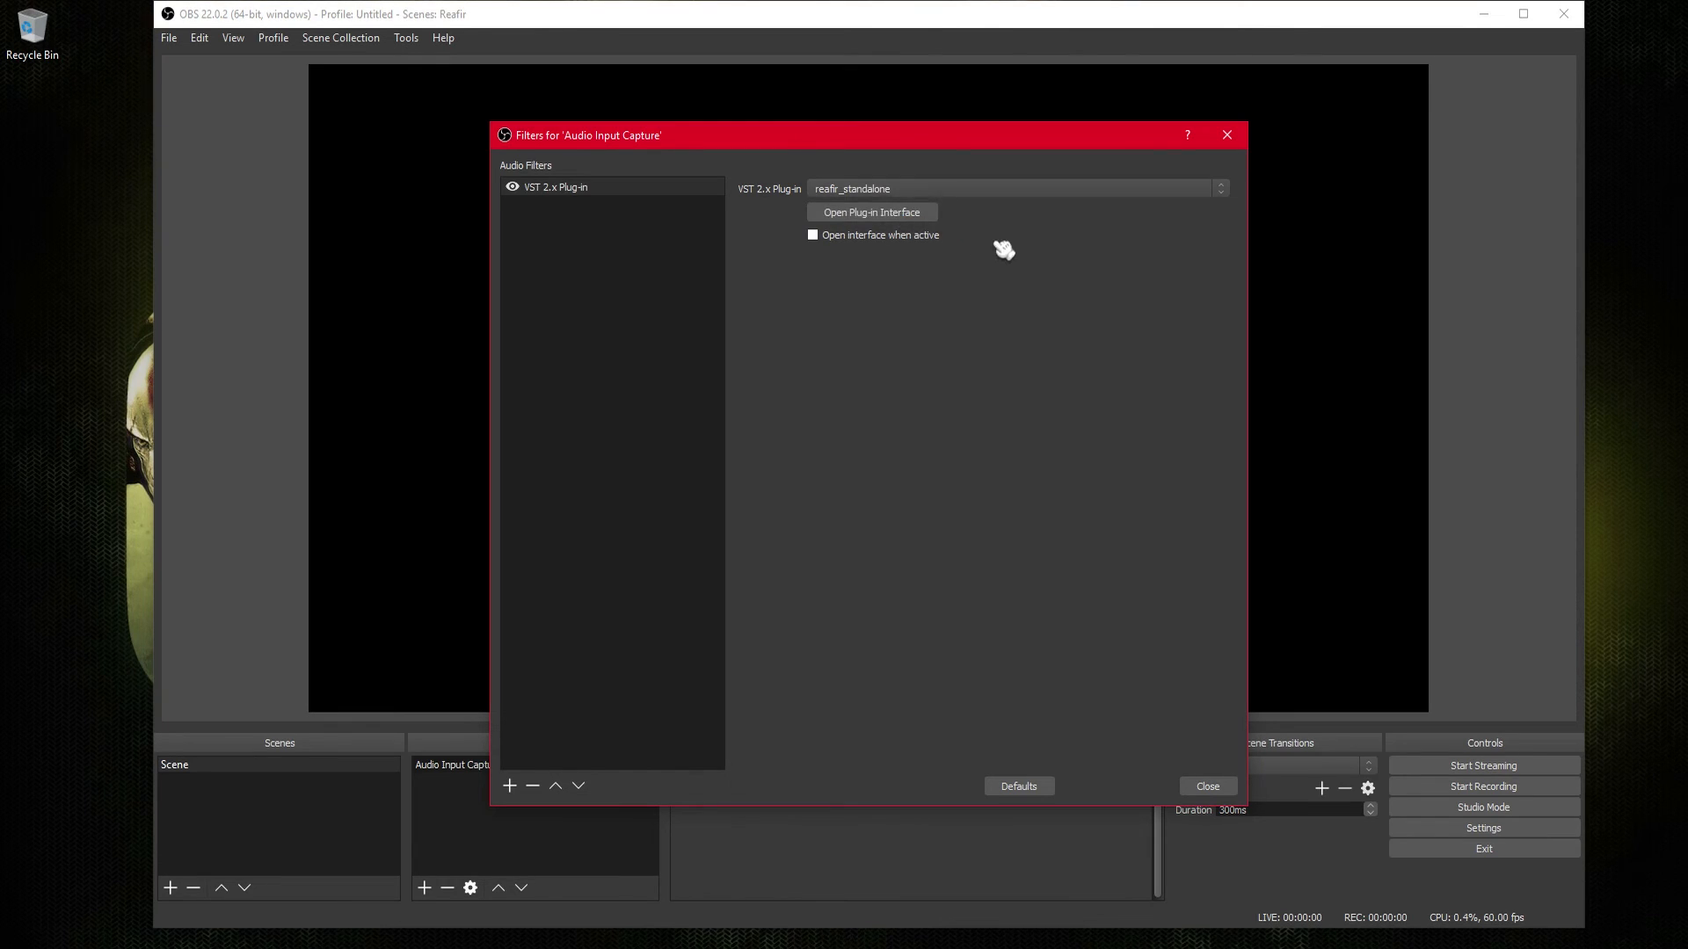
- Open the ReaFir plug-in interface, set its mode to Subtract and automatically build the noise profile
left_click(871, 216)
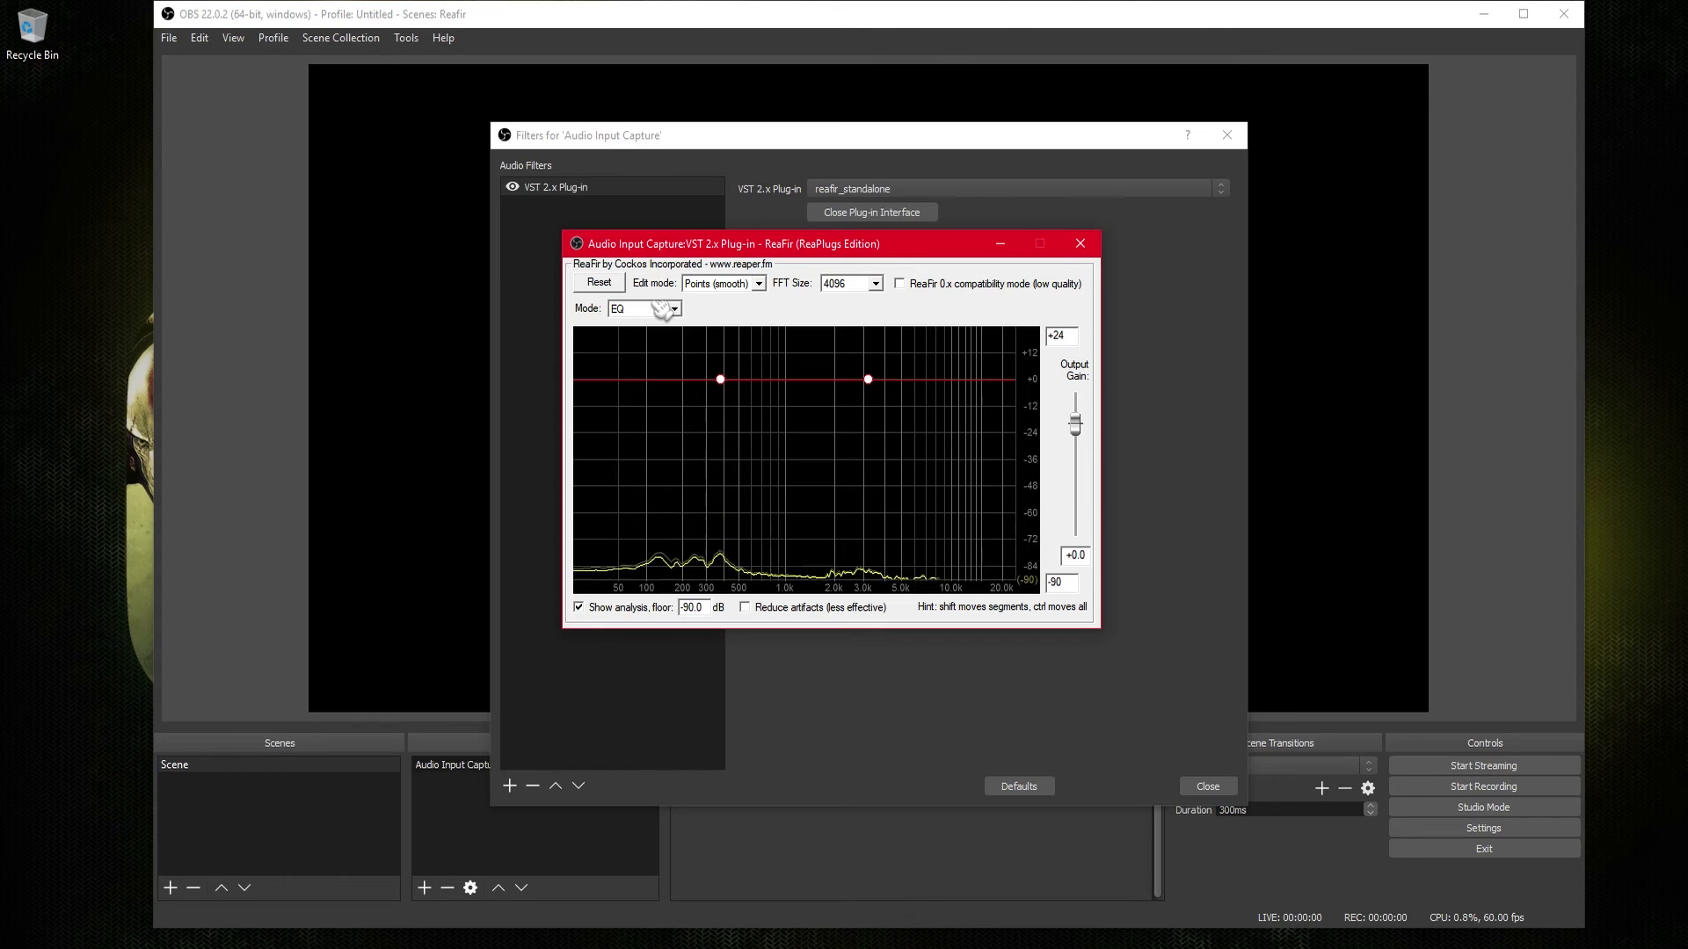
left_click(673, 309)
left_click(670, 325)
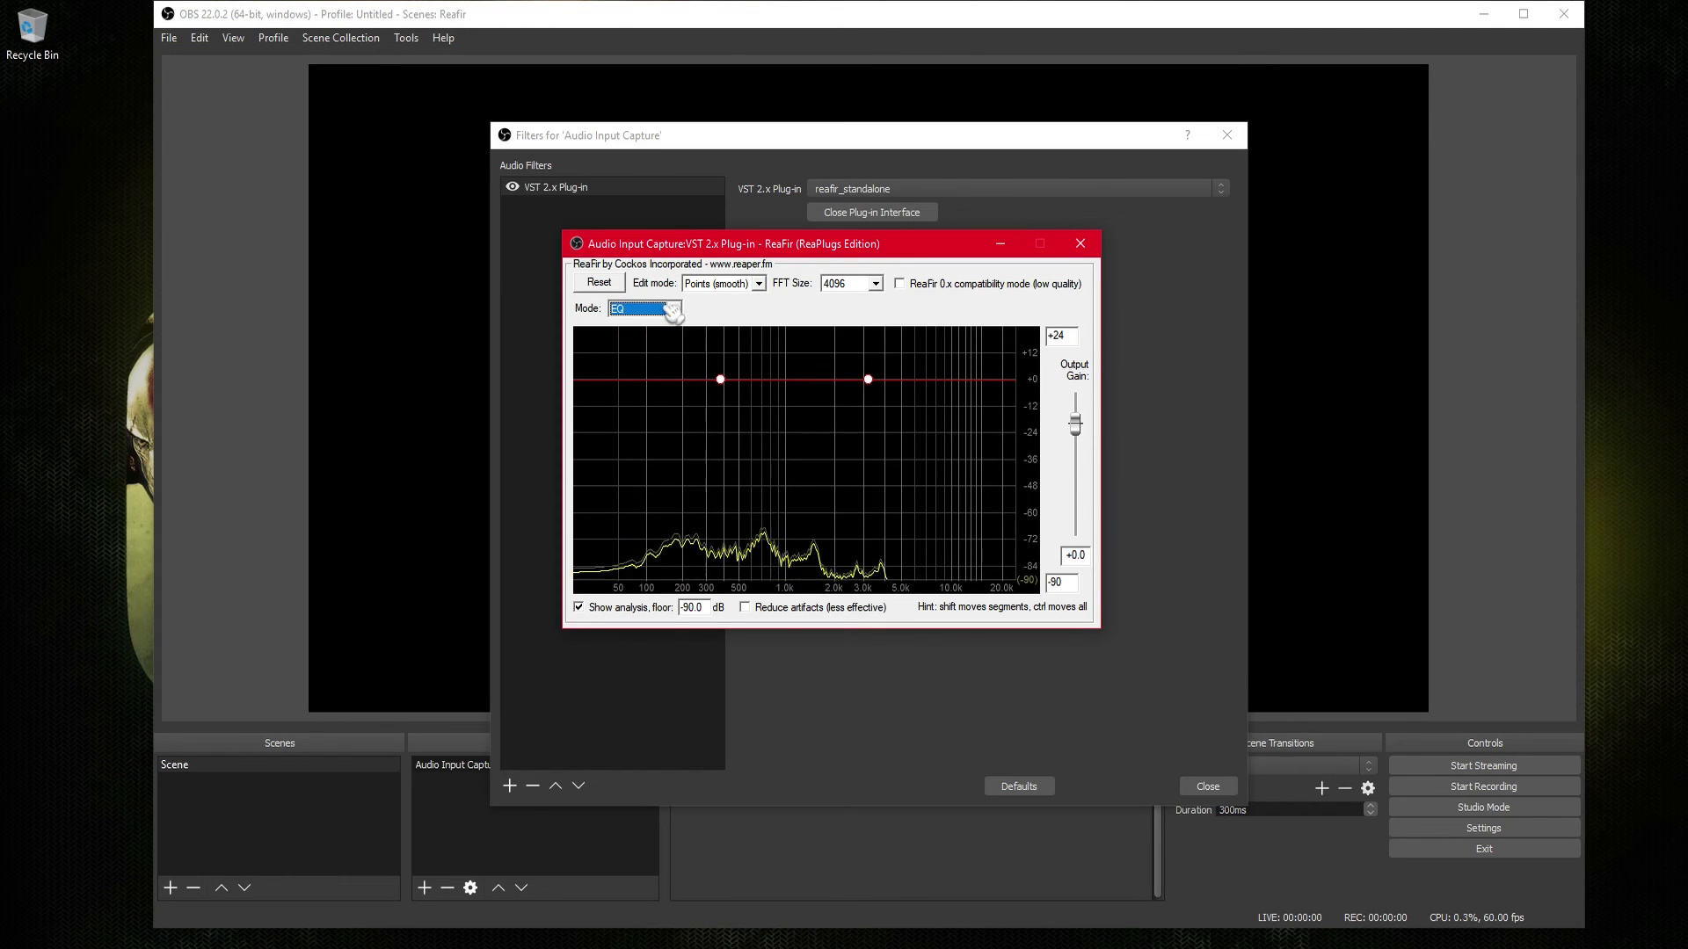
left_click(672, 310)
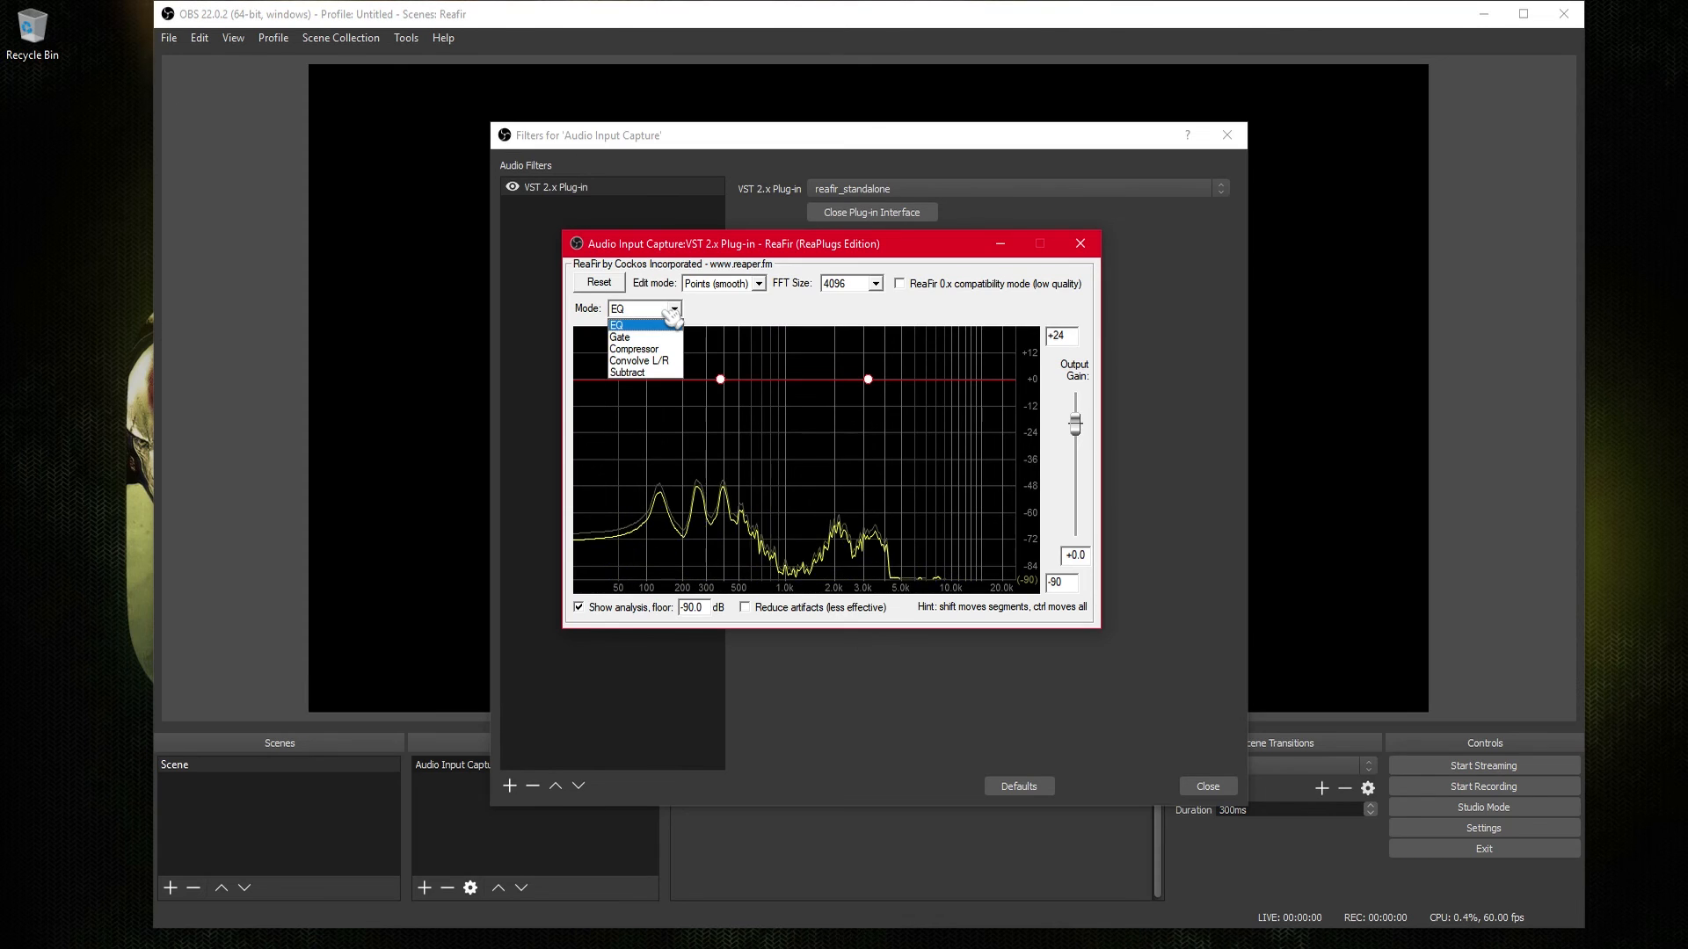
left_click(659, 373)
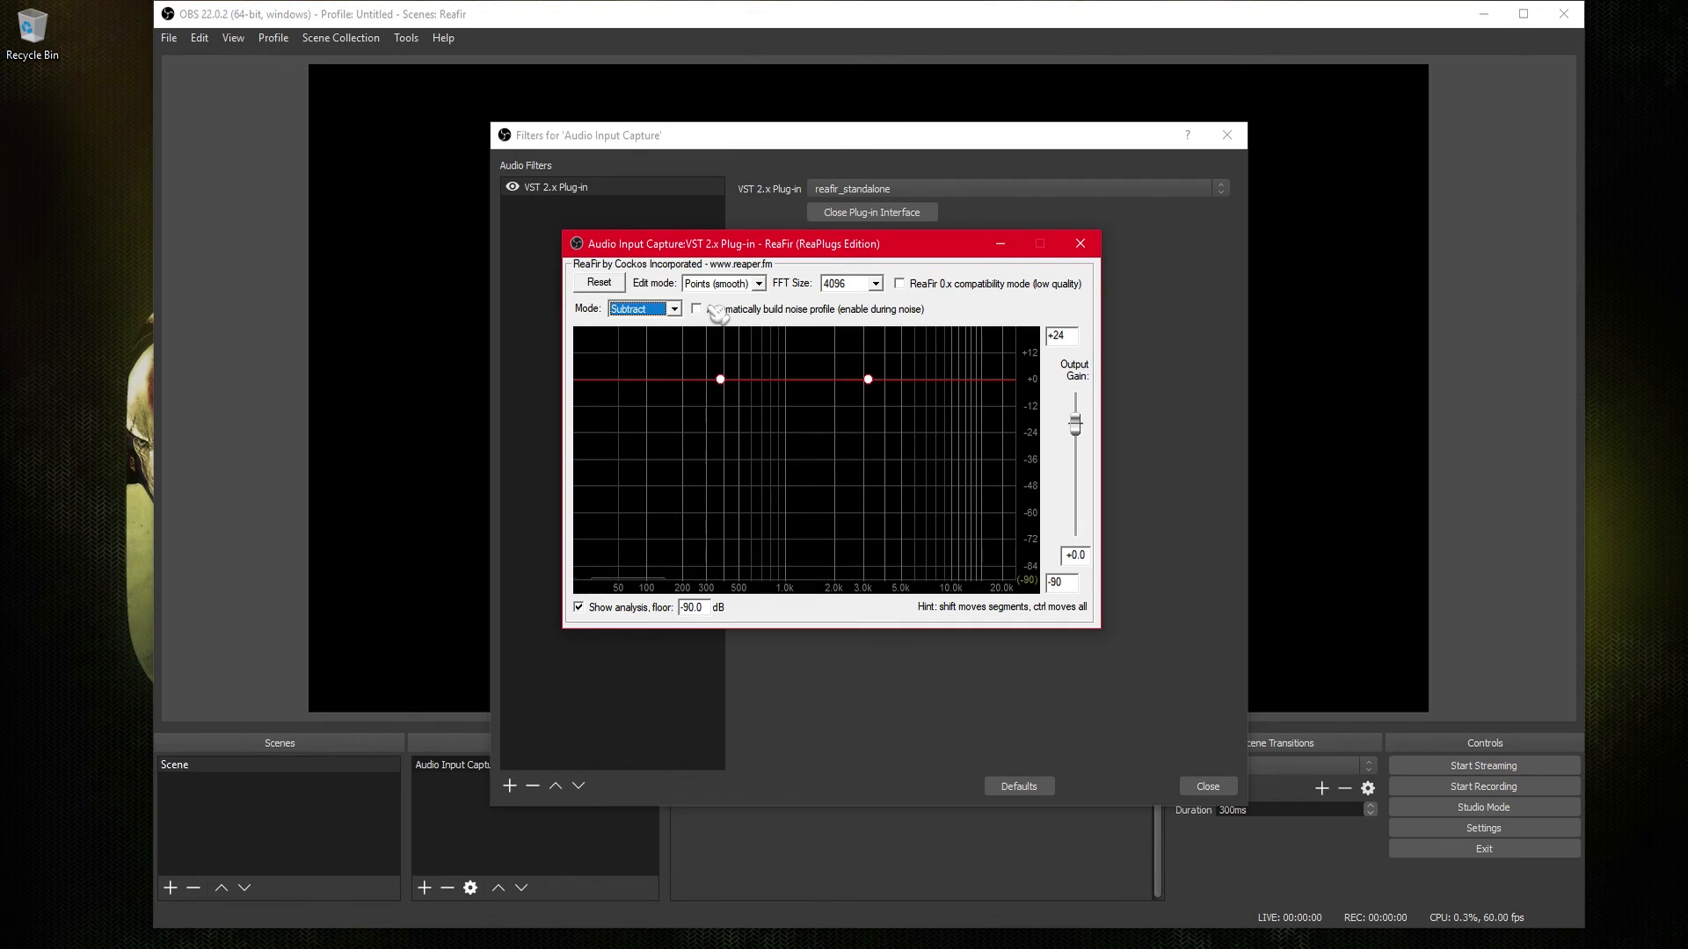
left_click(716, 310)
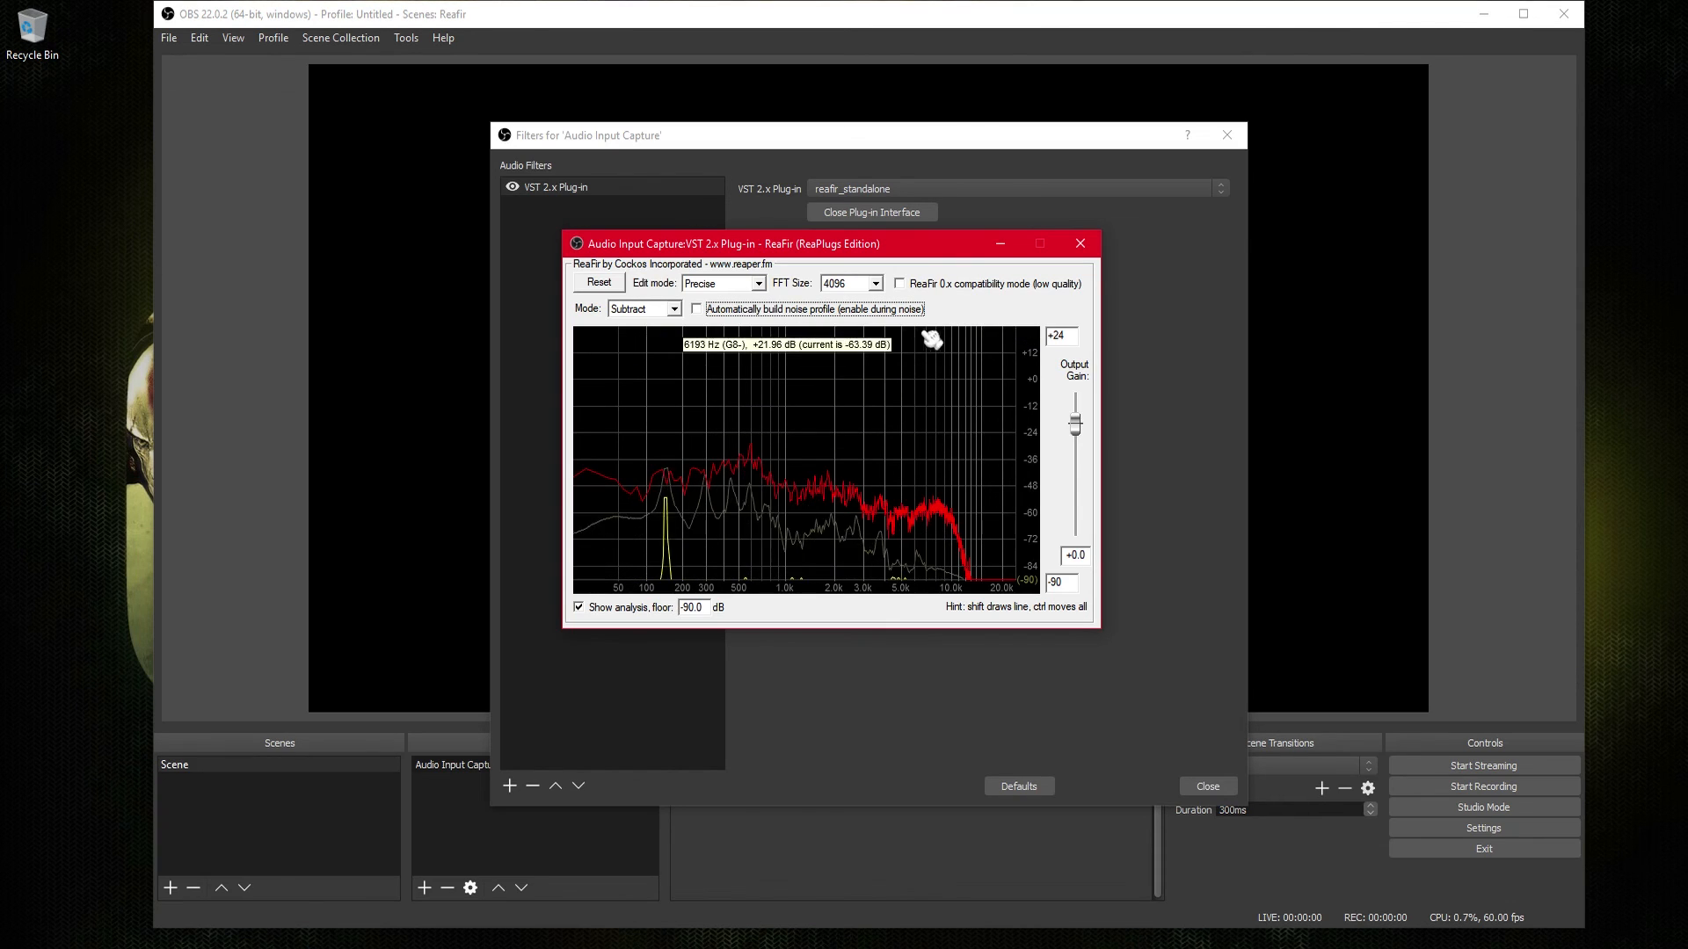
- Close the ReaFir interface and the source's filter settings, and exit OBS
left_click(1080, 243)
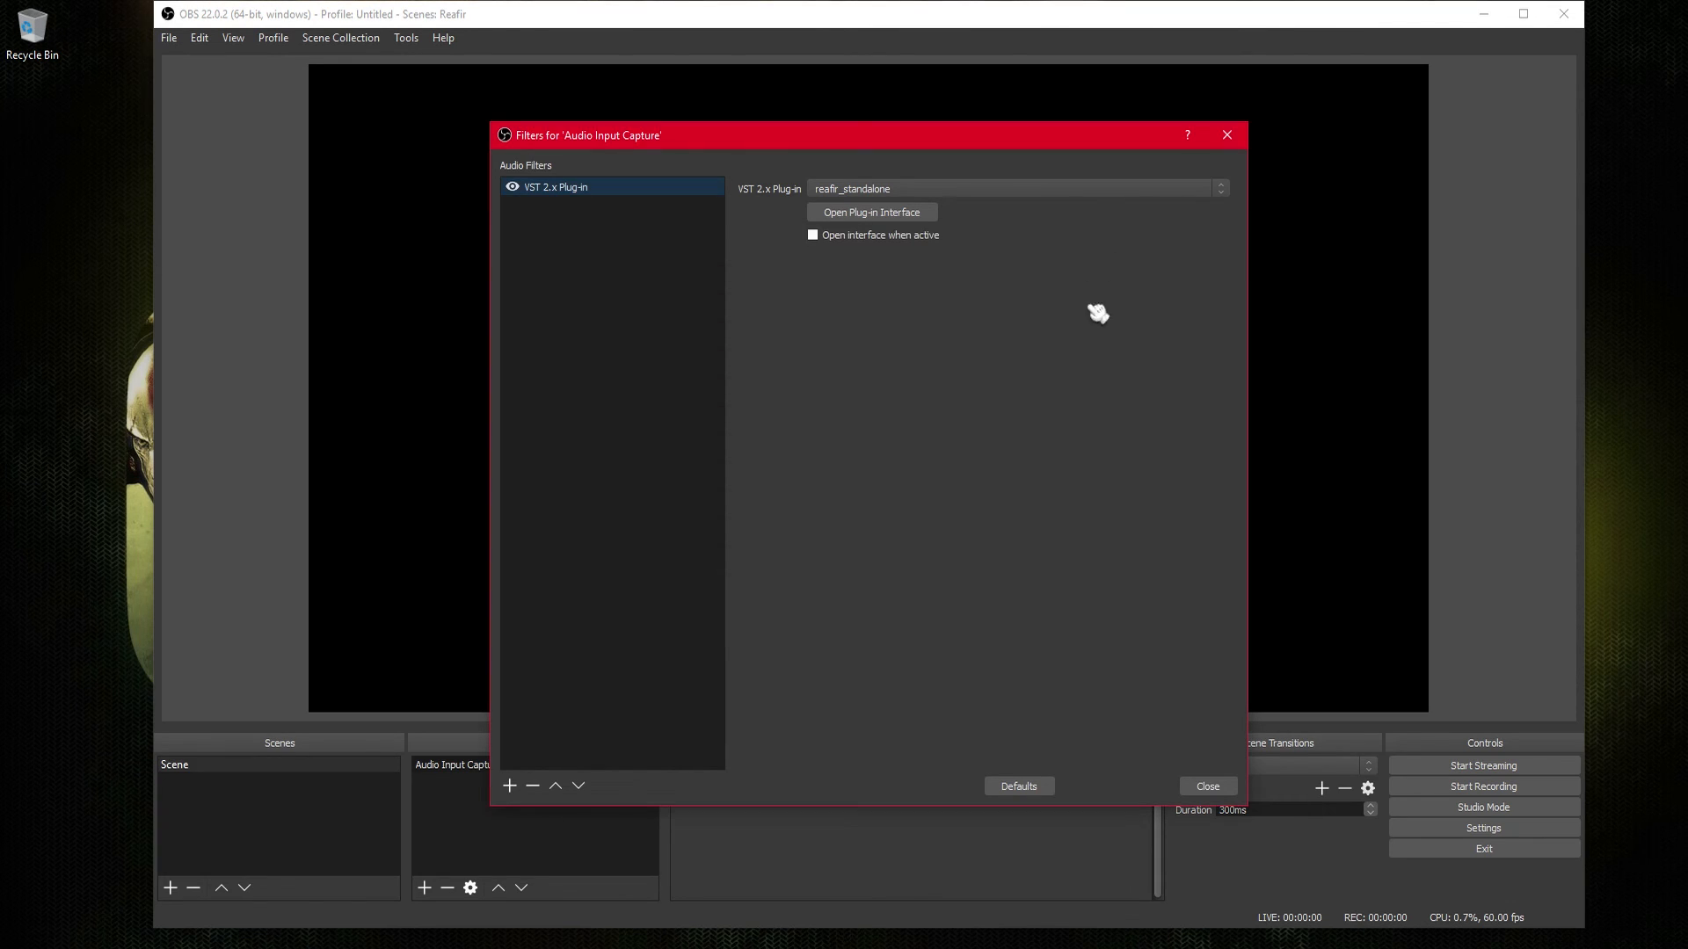
left_click(1201, 788)
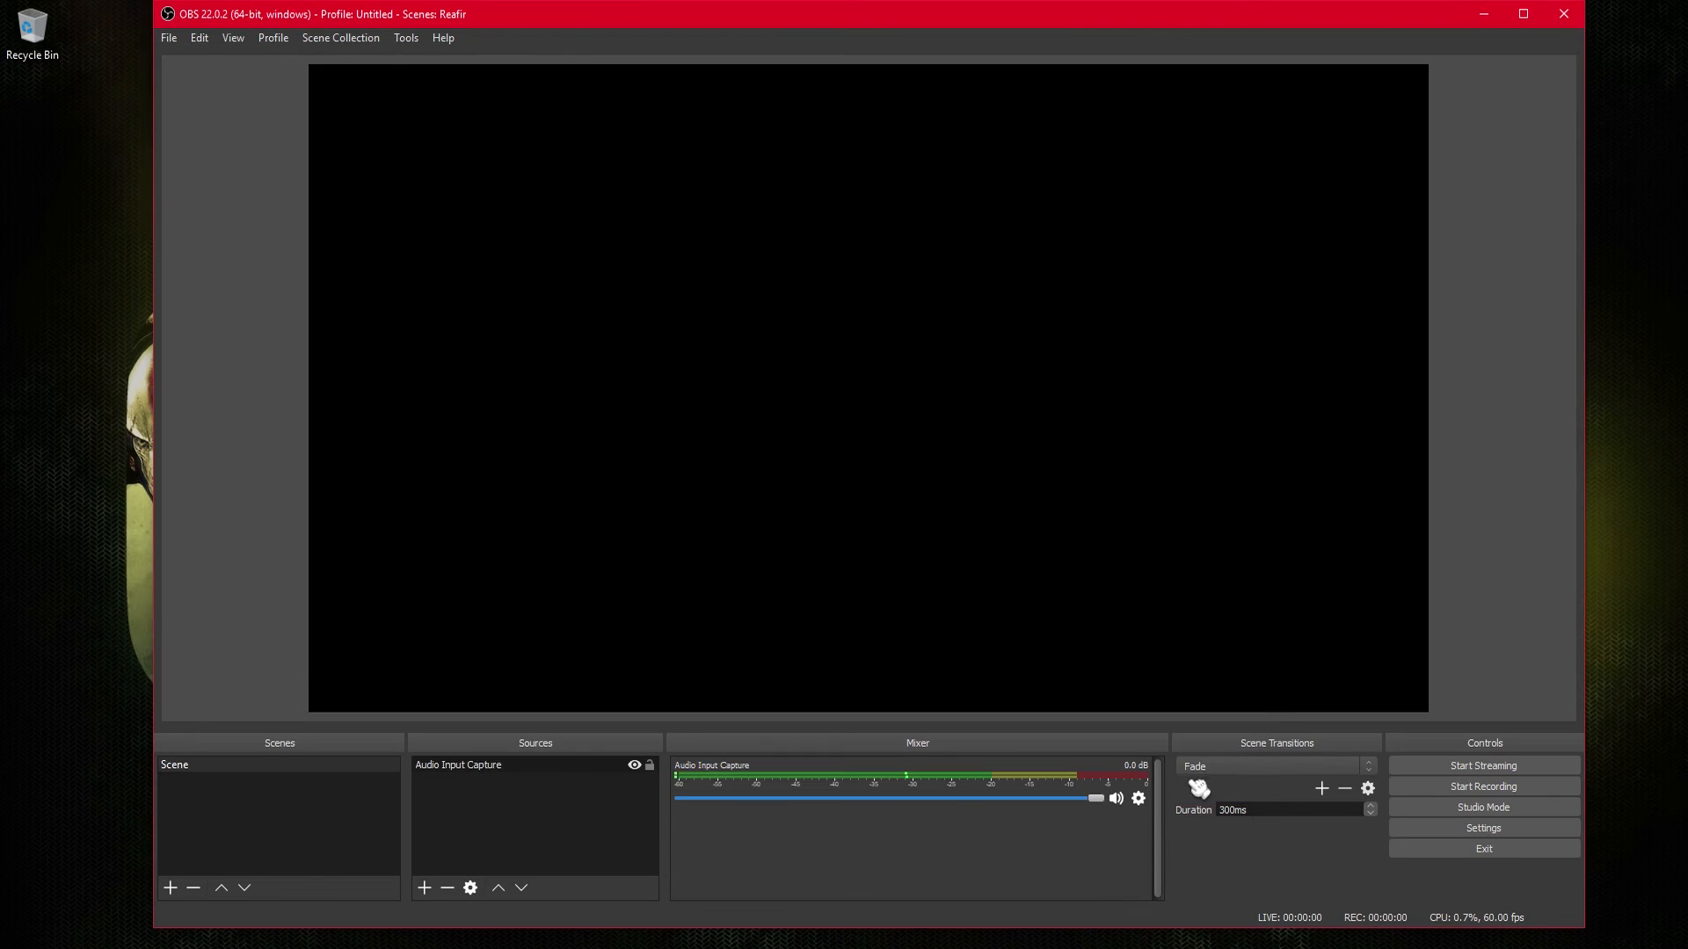
left_click(1573, 18)
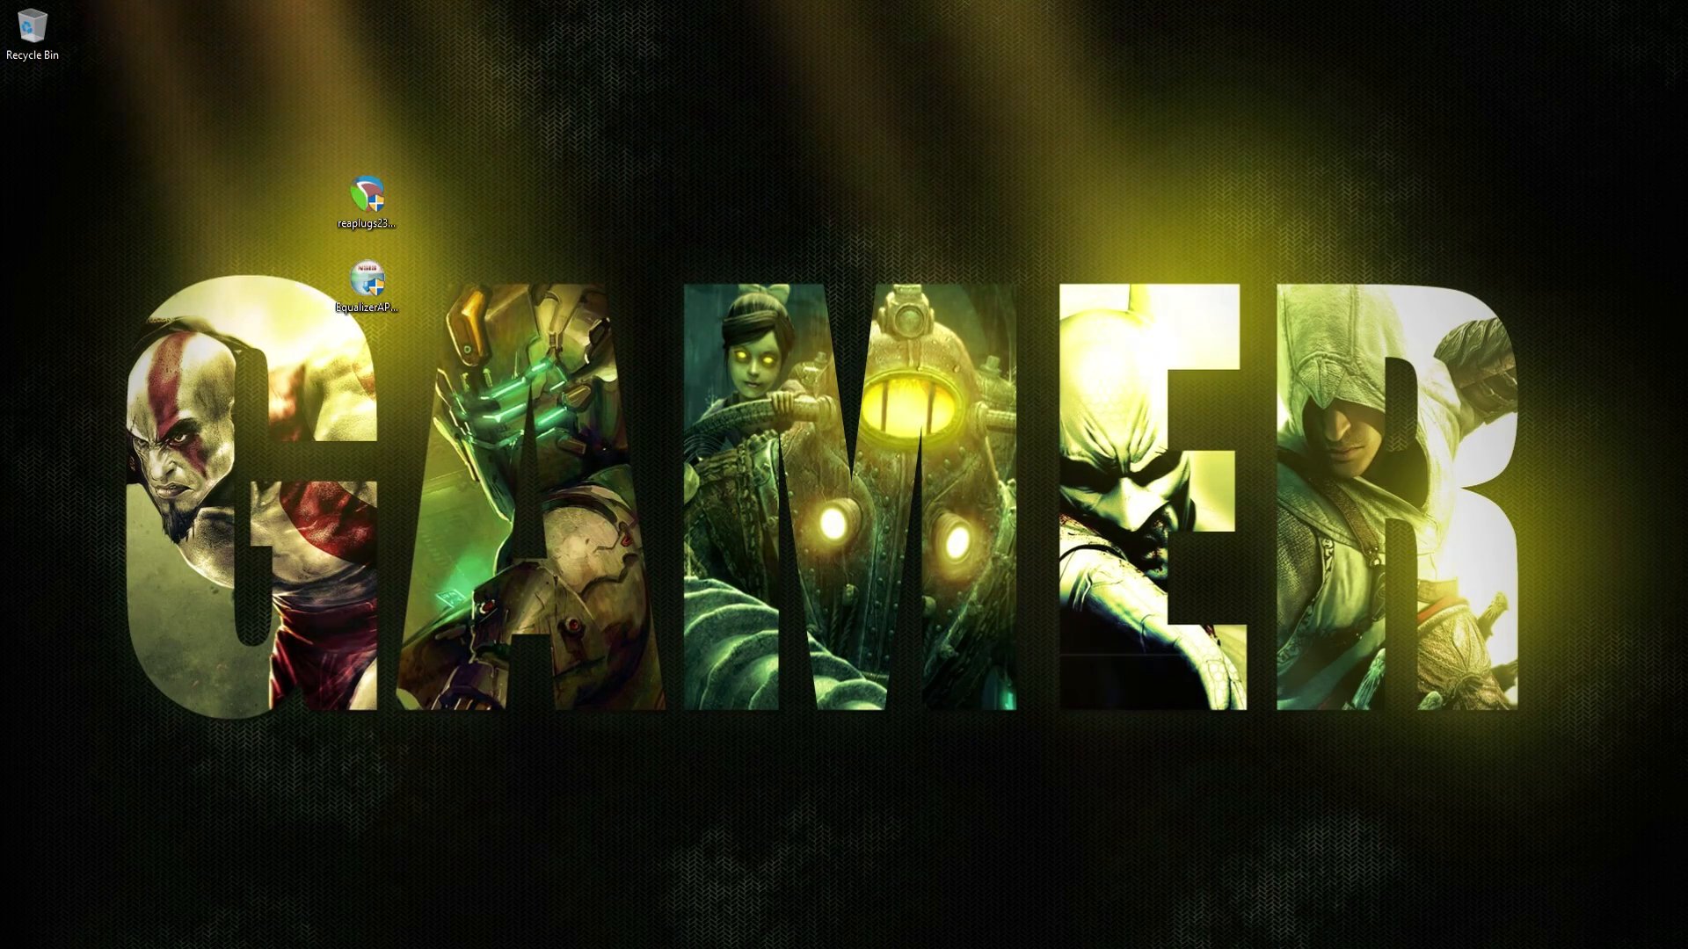
- Switch to File Explorer and open config.txt from the C:\Program Files\EqualizerAPO\config folder
mouse_move(83, 945)
left_click(102, 862)
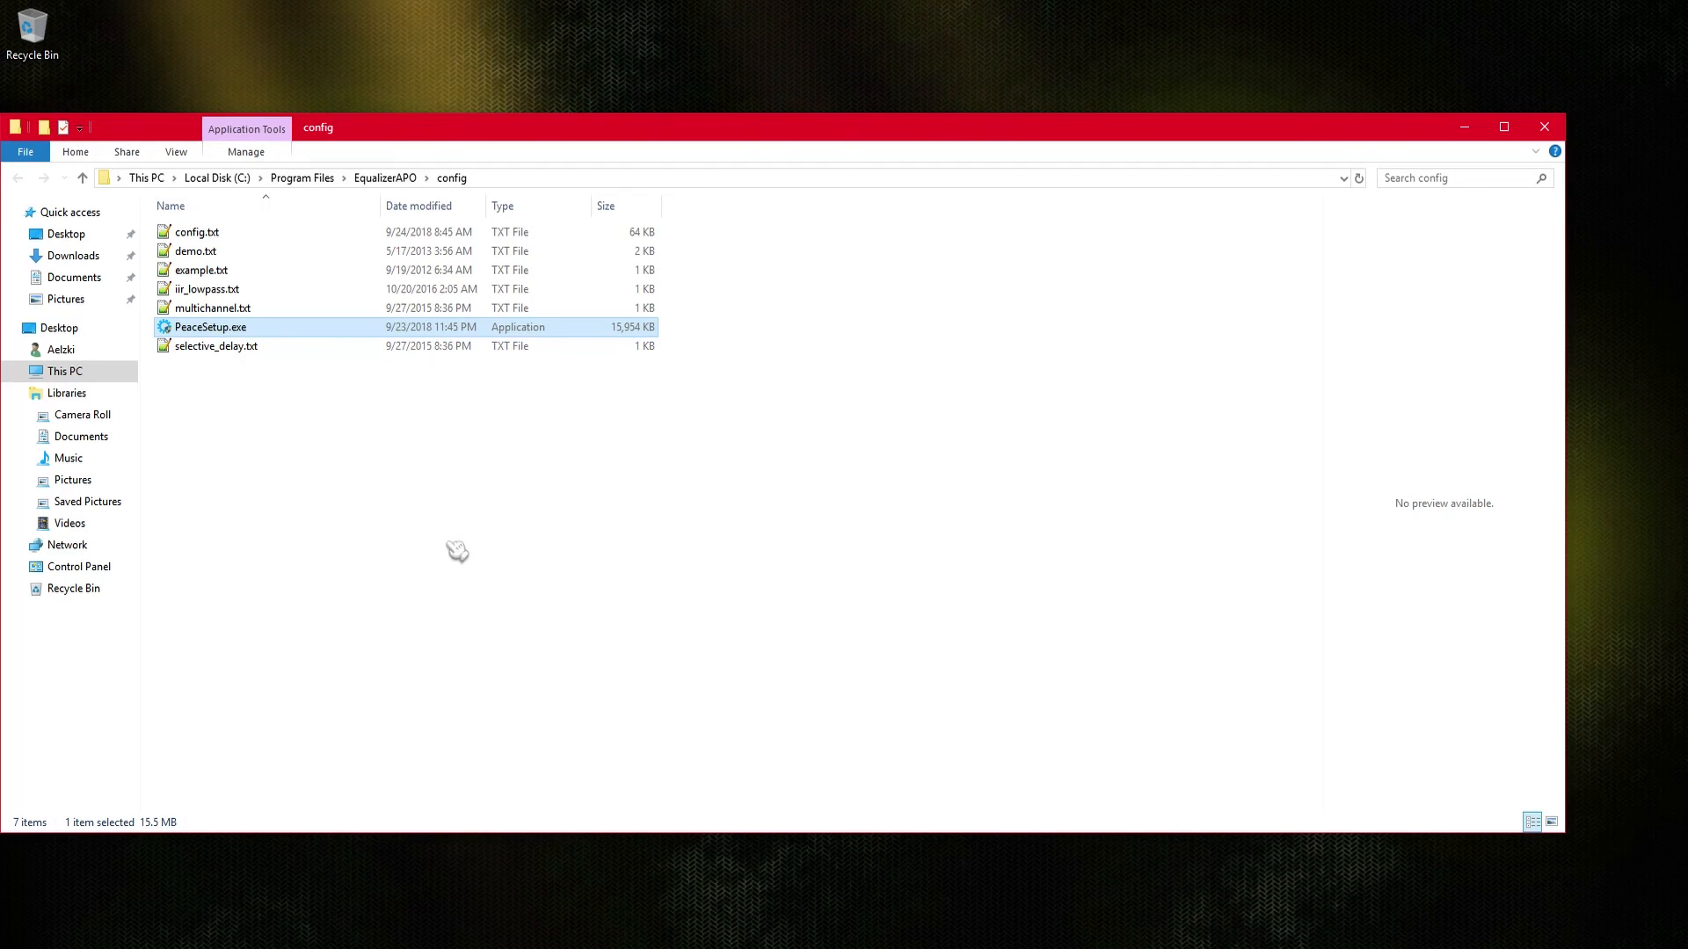
left_click(522, 178)
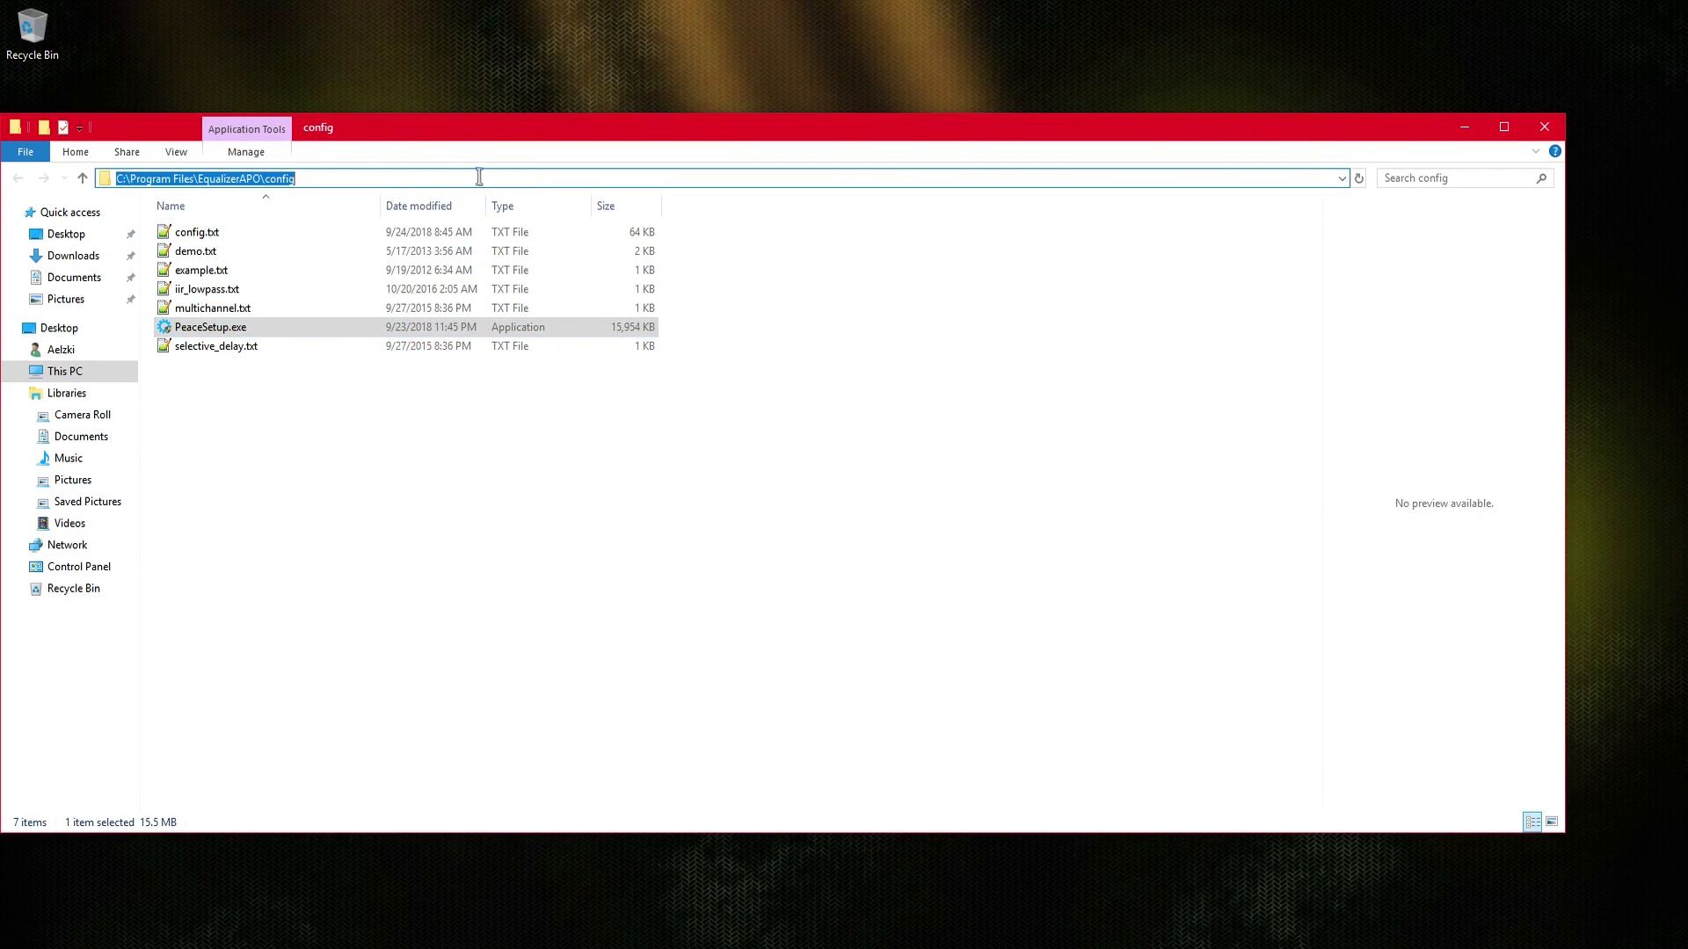
left_click(303, 470)
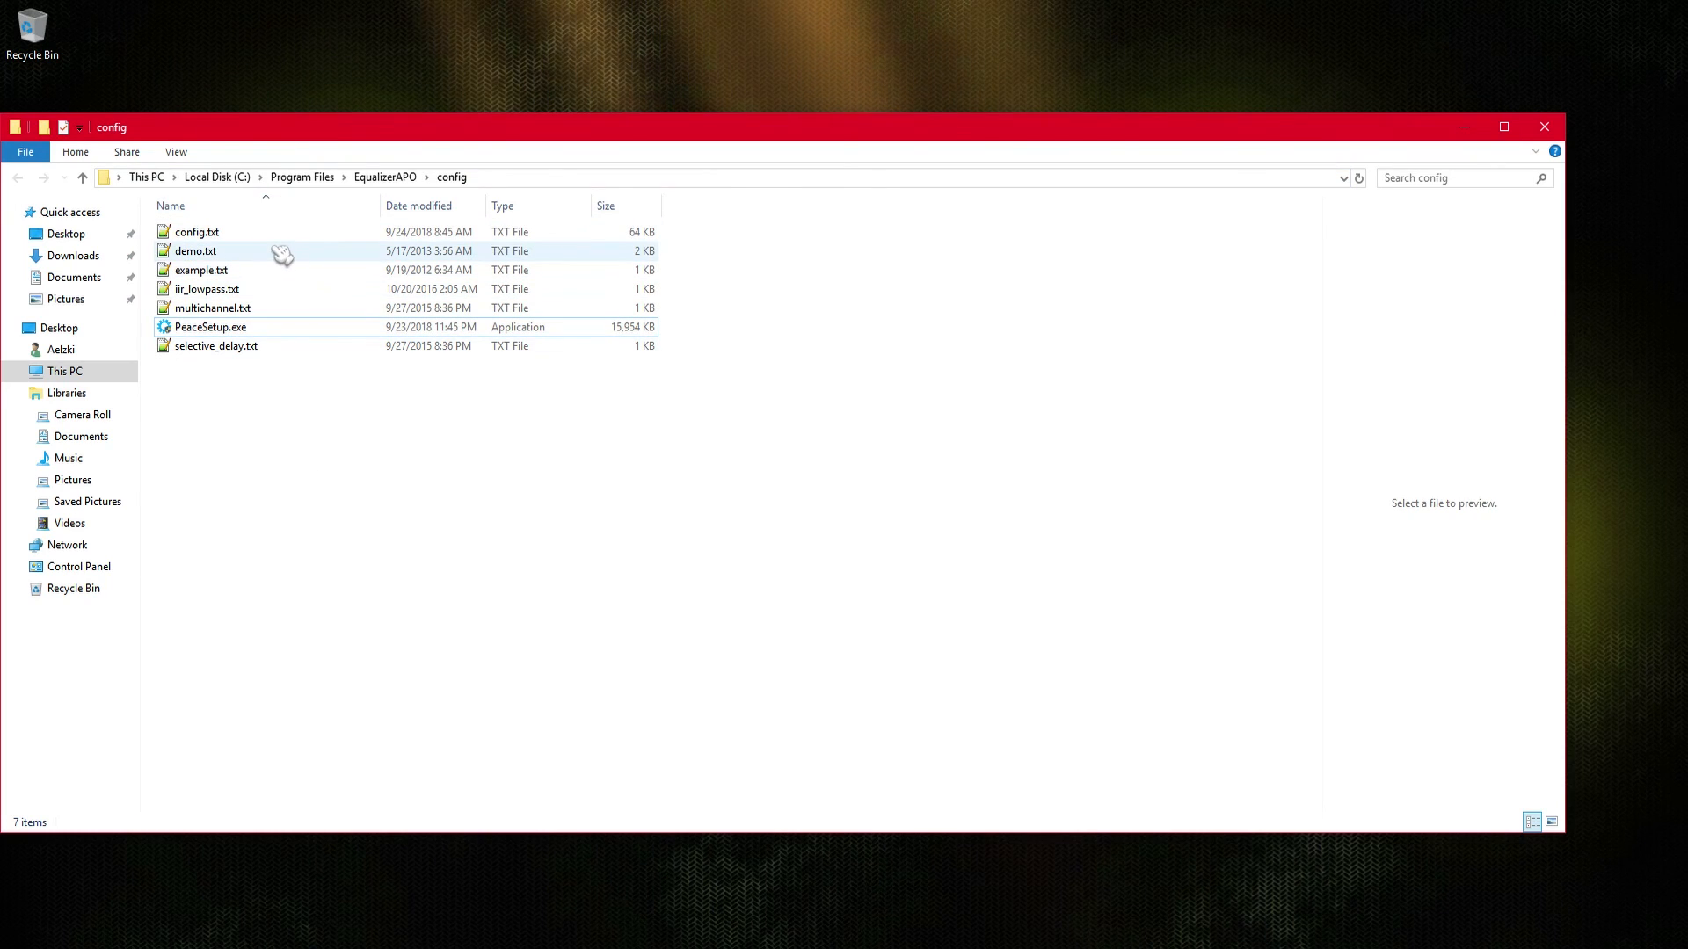
left_click(272, 238)
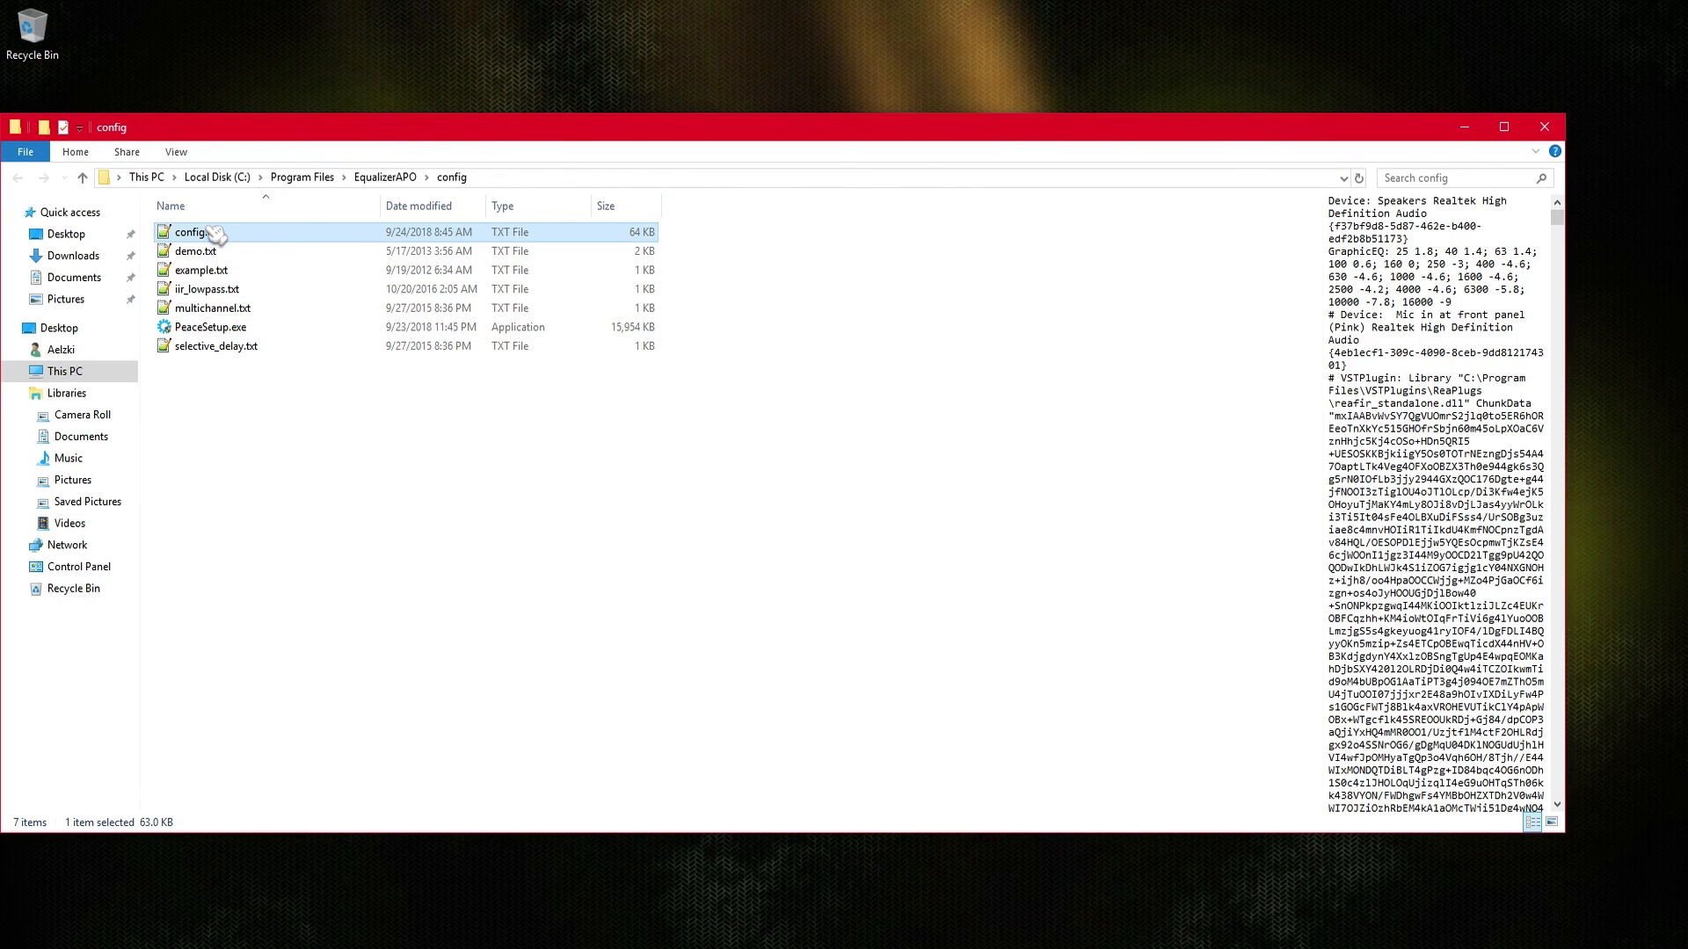
double_click(218, 236)
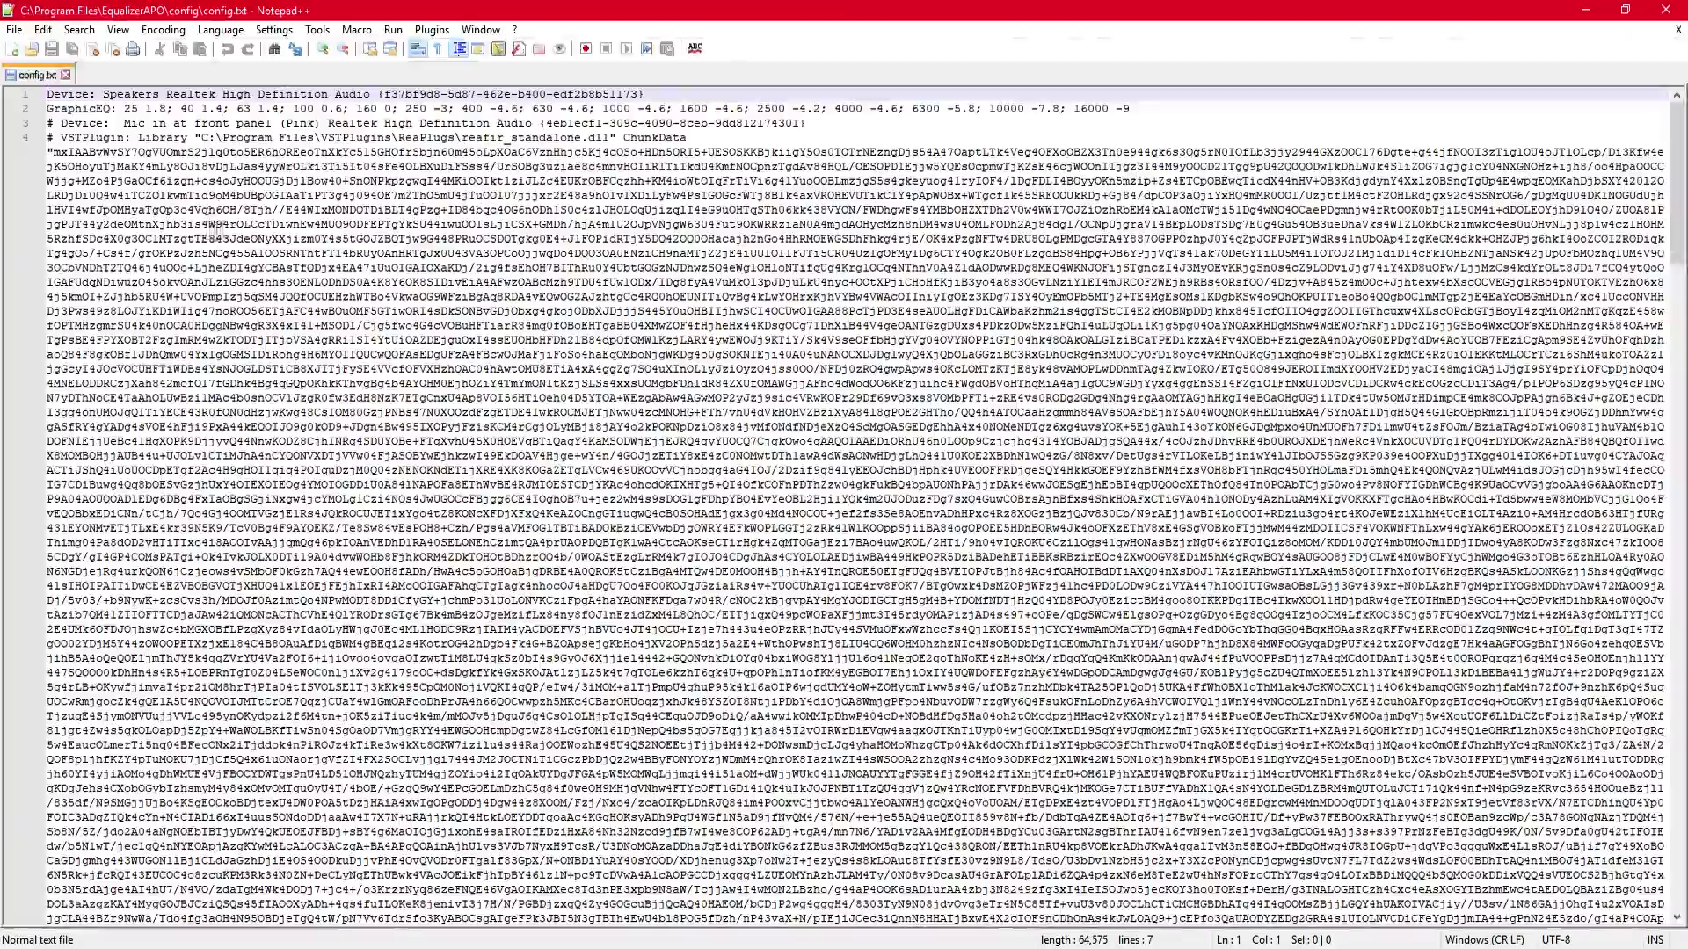
- Examine the last VSTPlugin entry for reafir_standalone.dll in config.txt and the quoted ChunkData that follows it
scroll(258, 154, "down", 20)
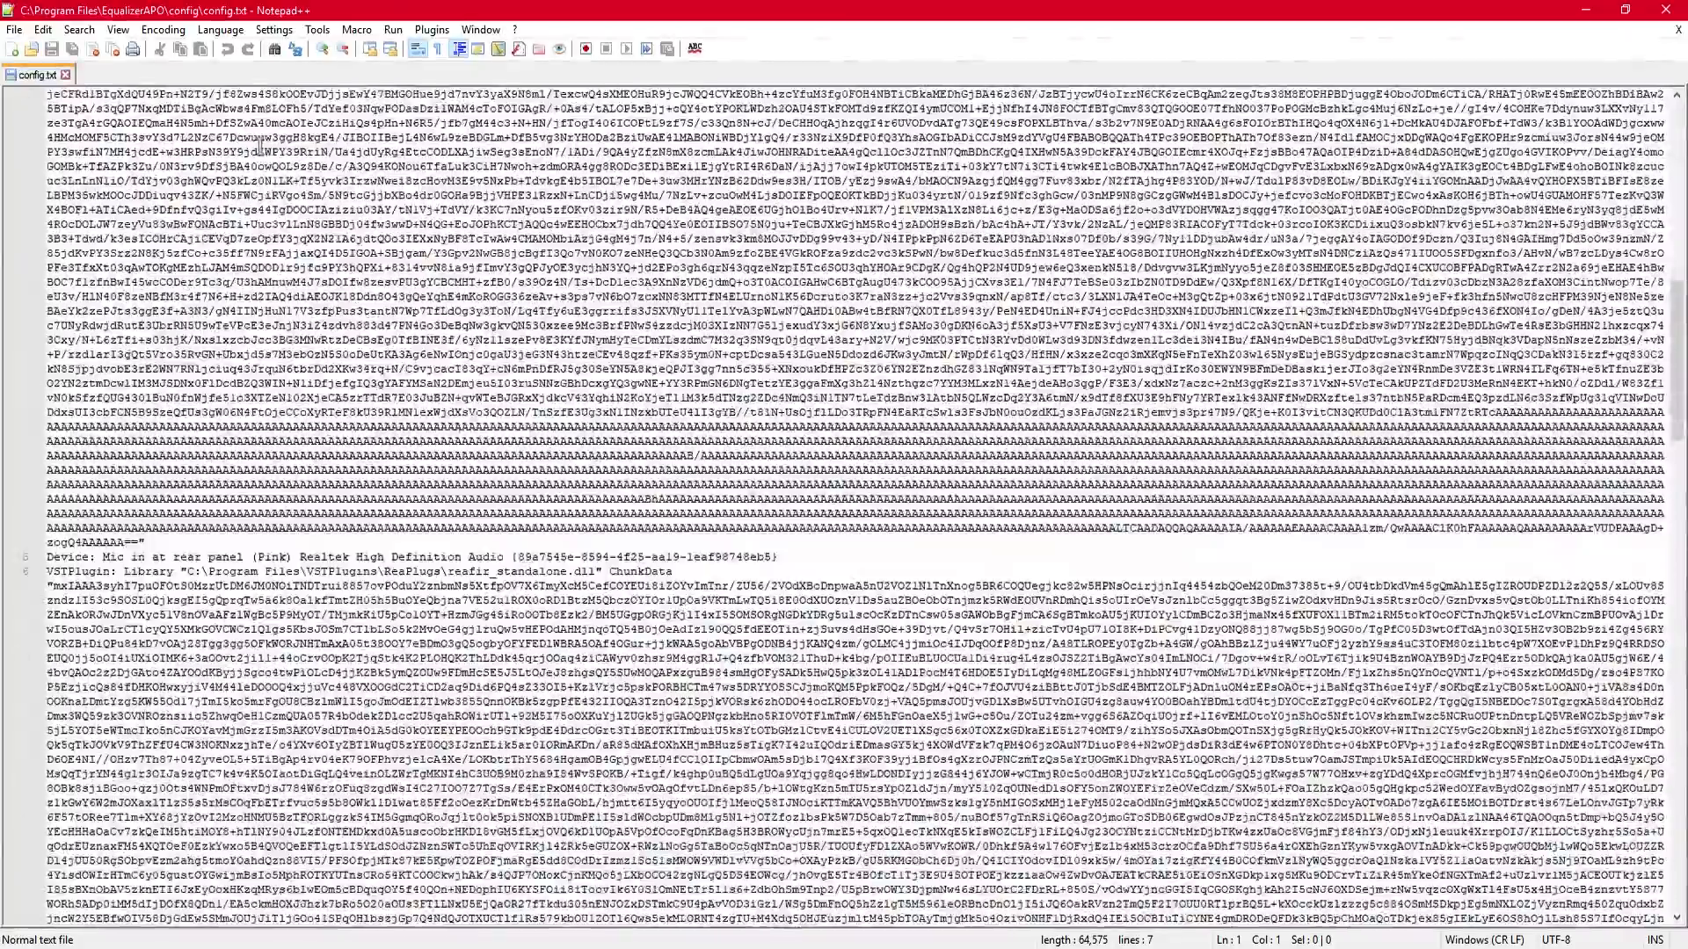
scroll(259, 147, "down", 20)
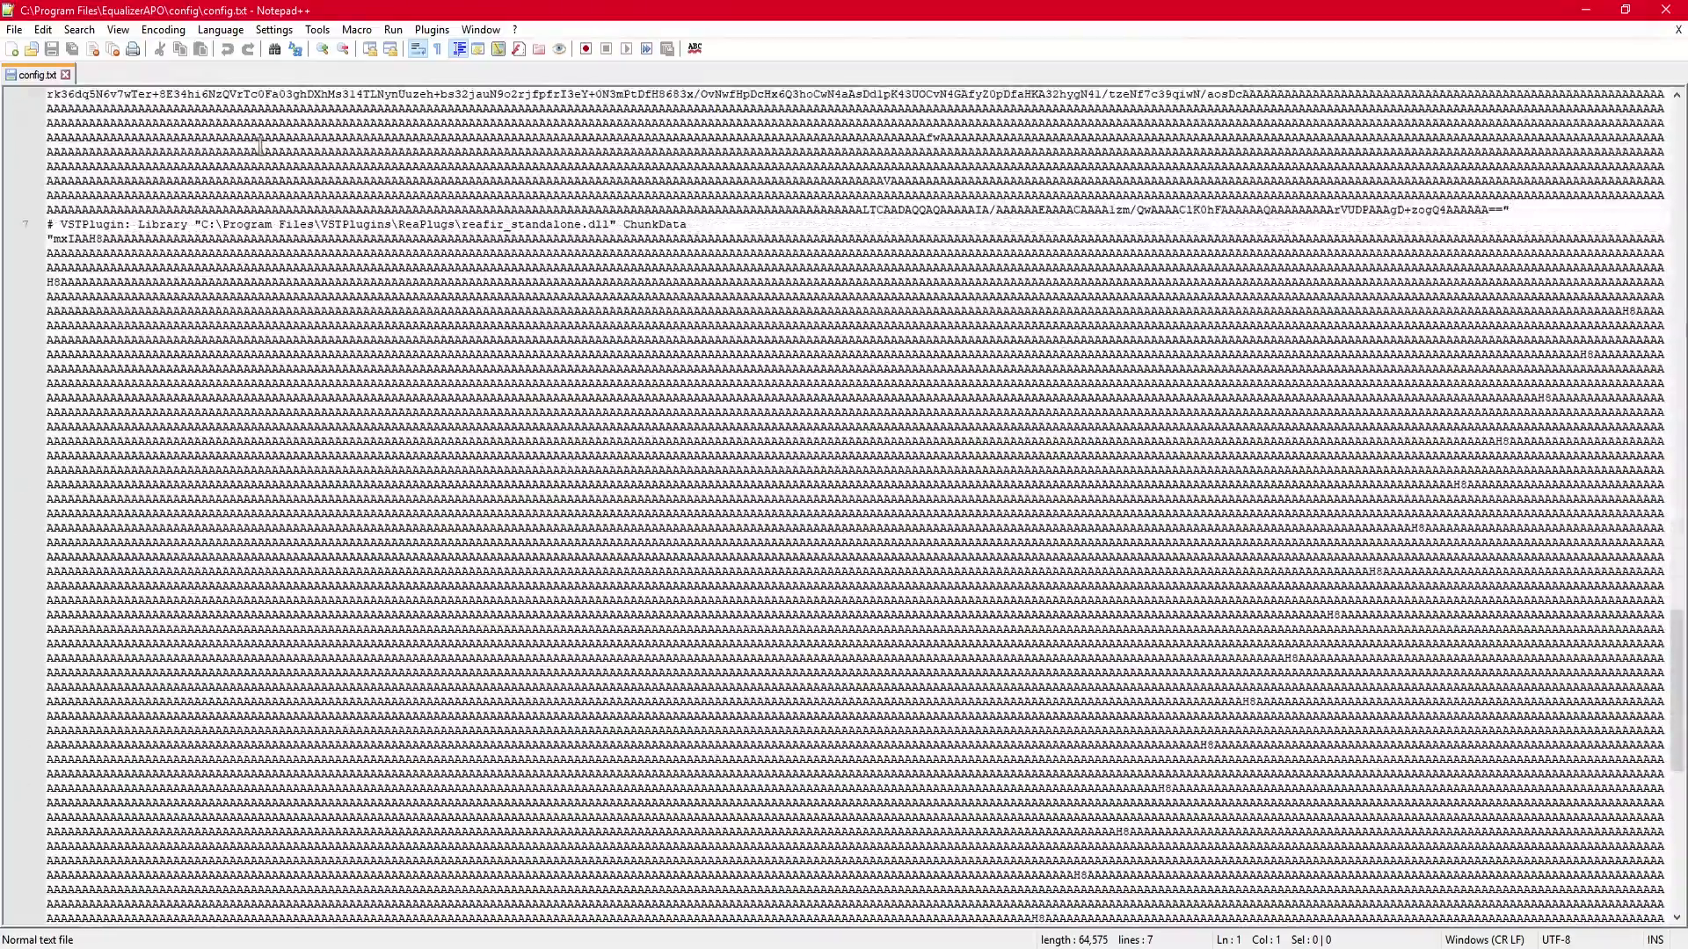
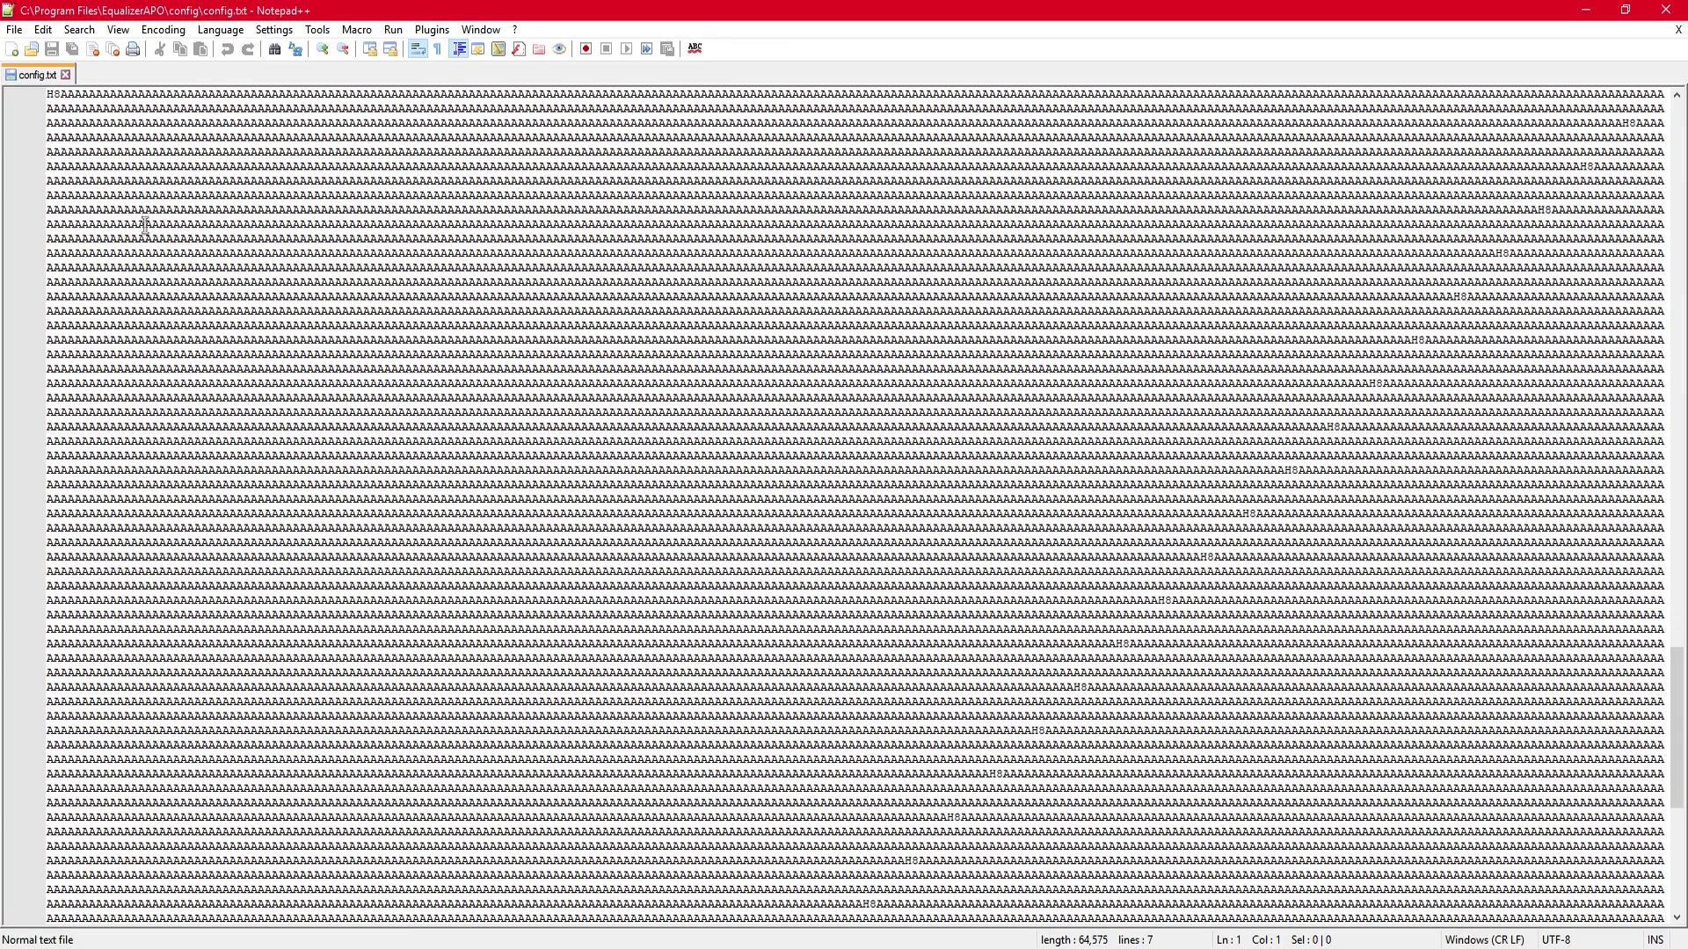
scroll(488, 525, "down", 10)
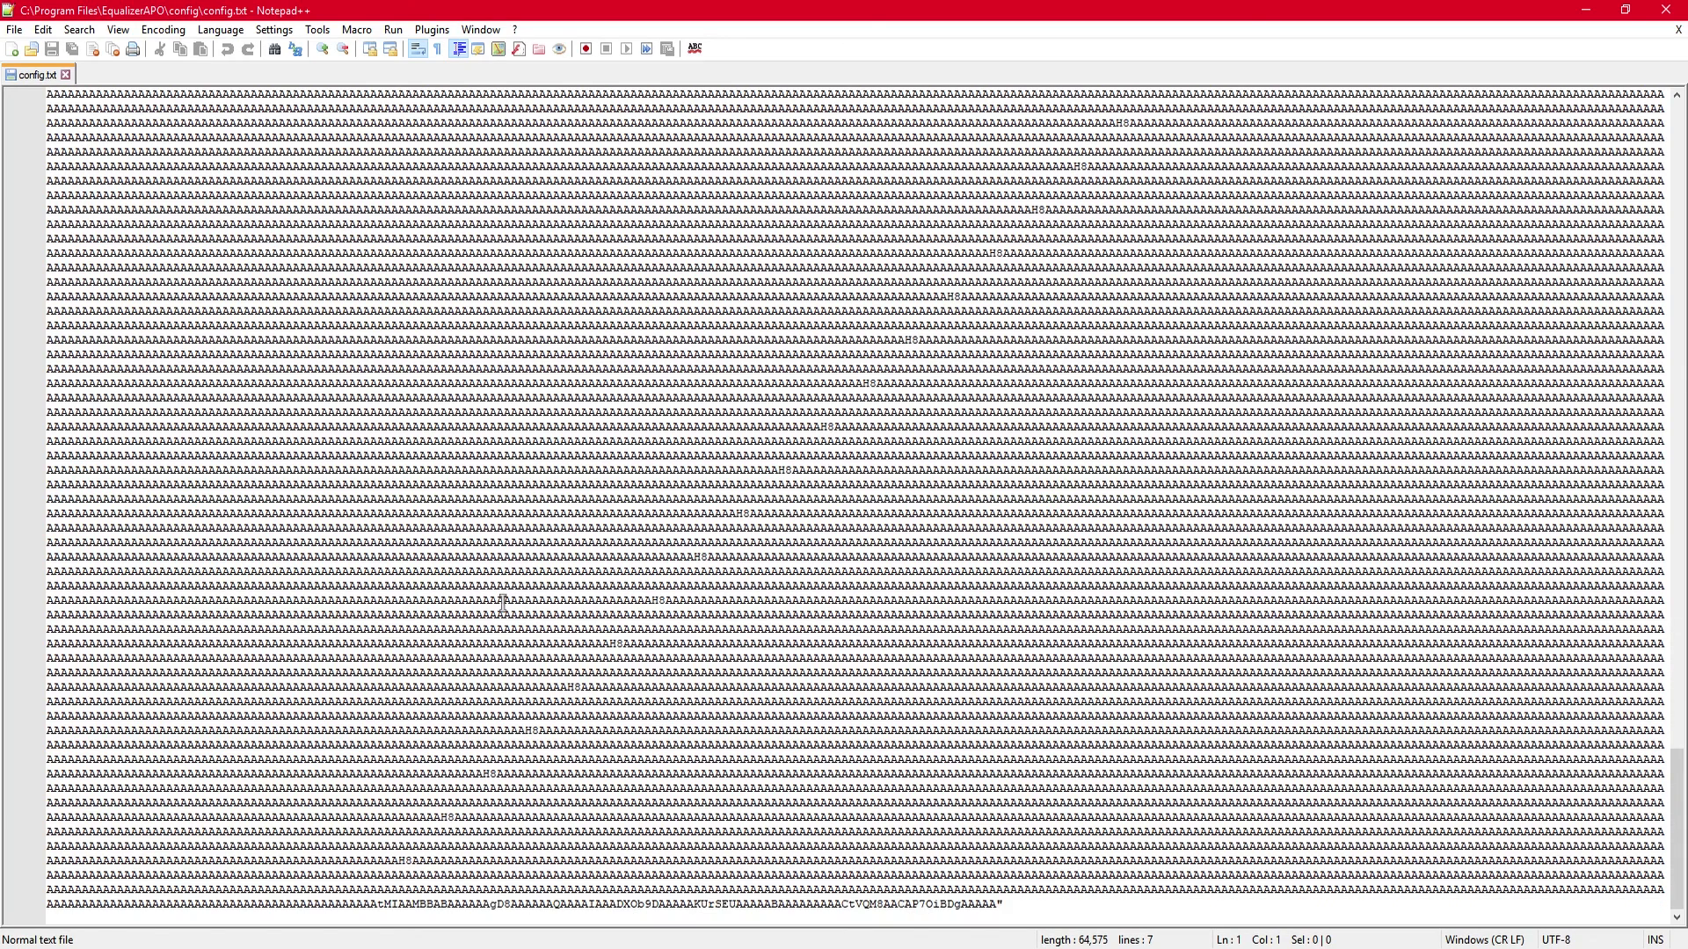
scroll(500, 581, "up", 6)
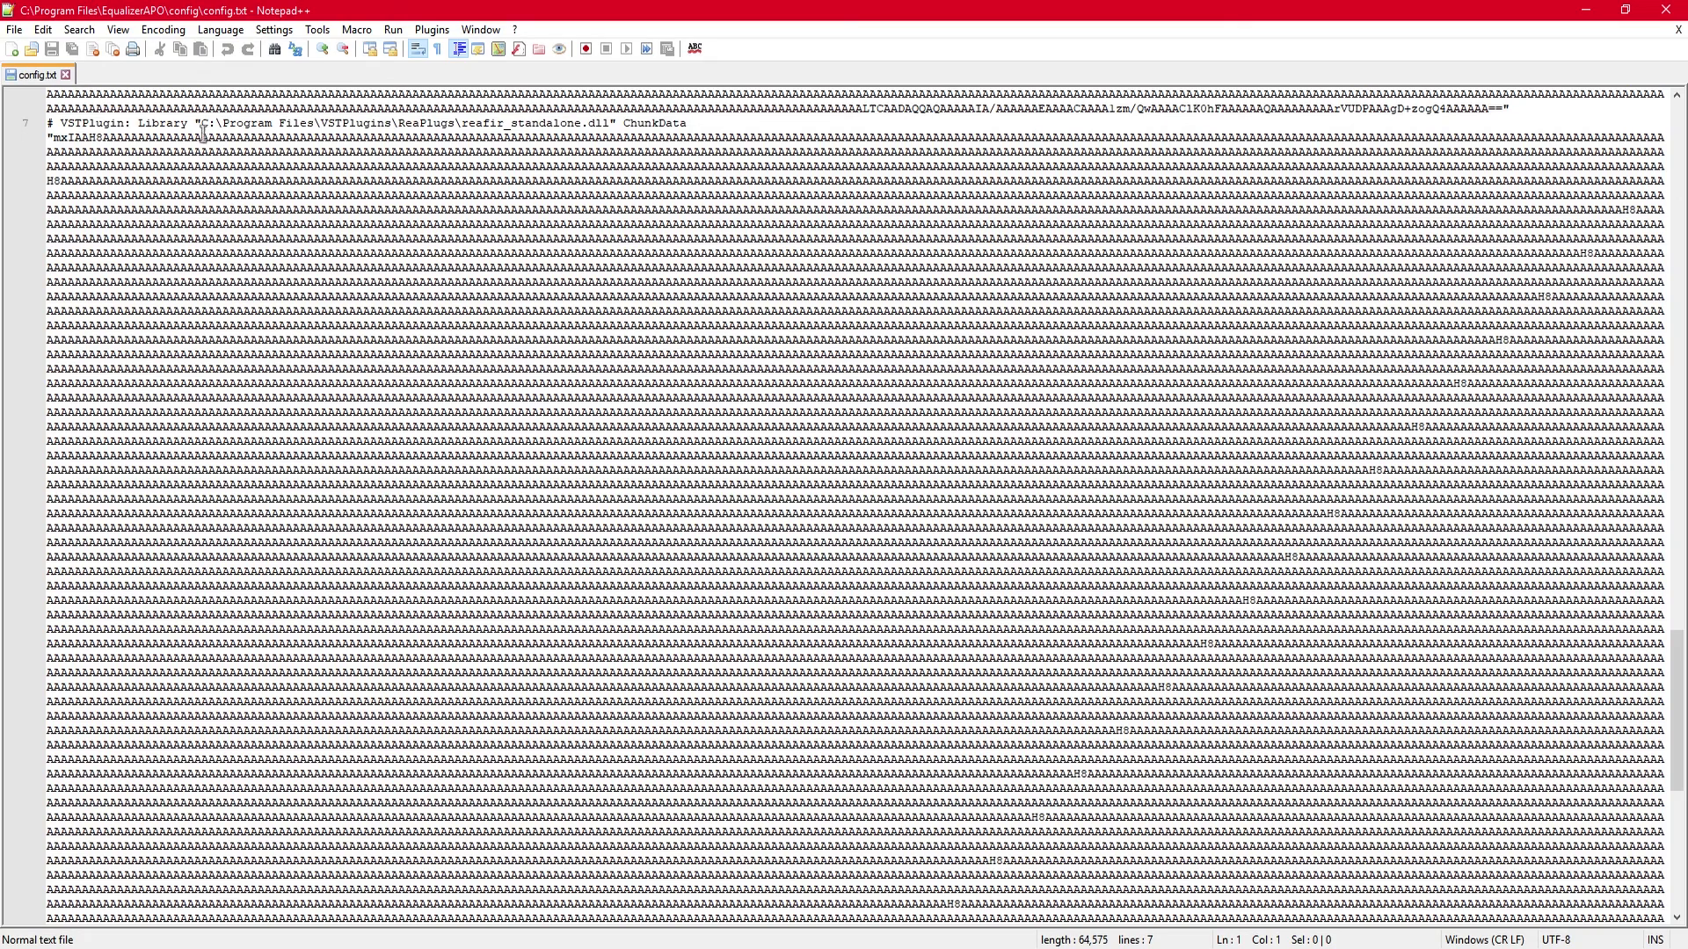
left_click_drag(65, 121, 699, 120)
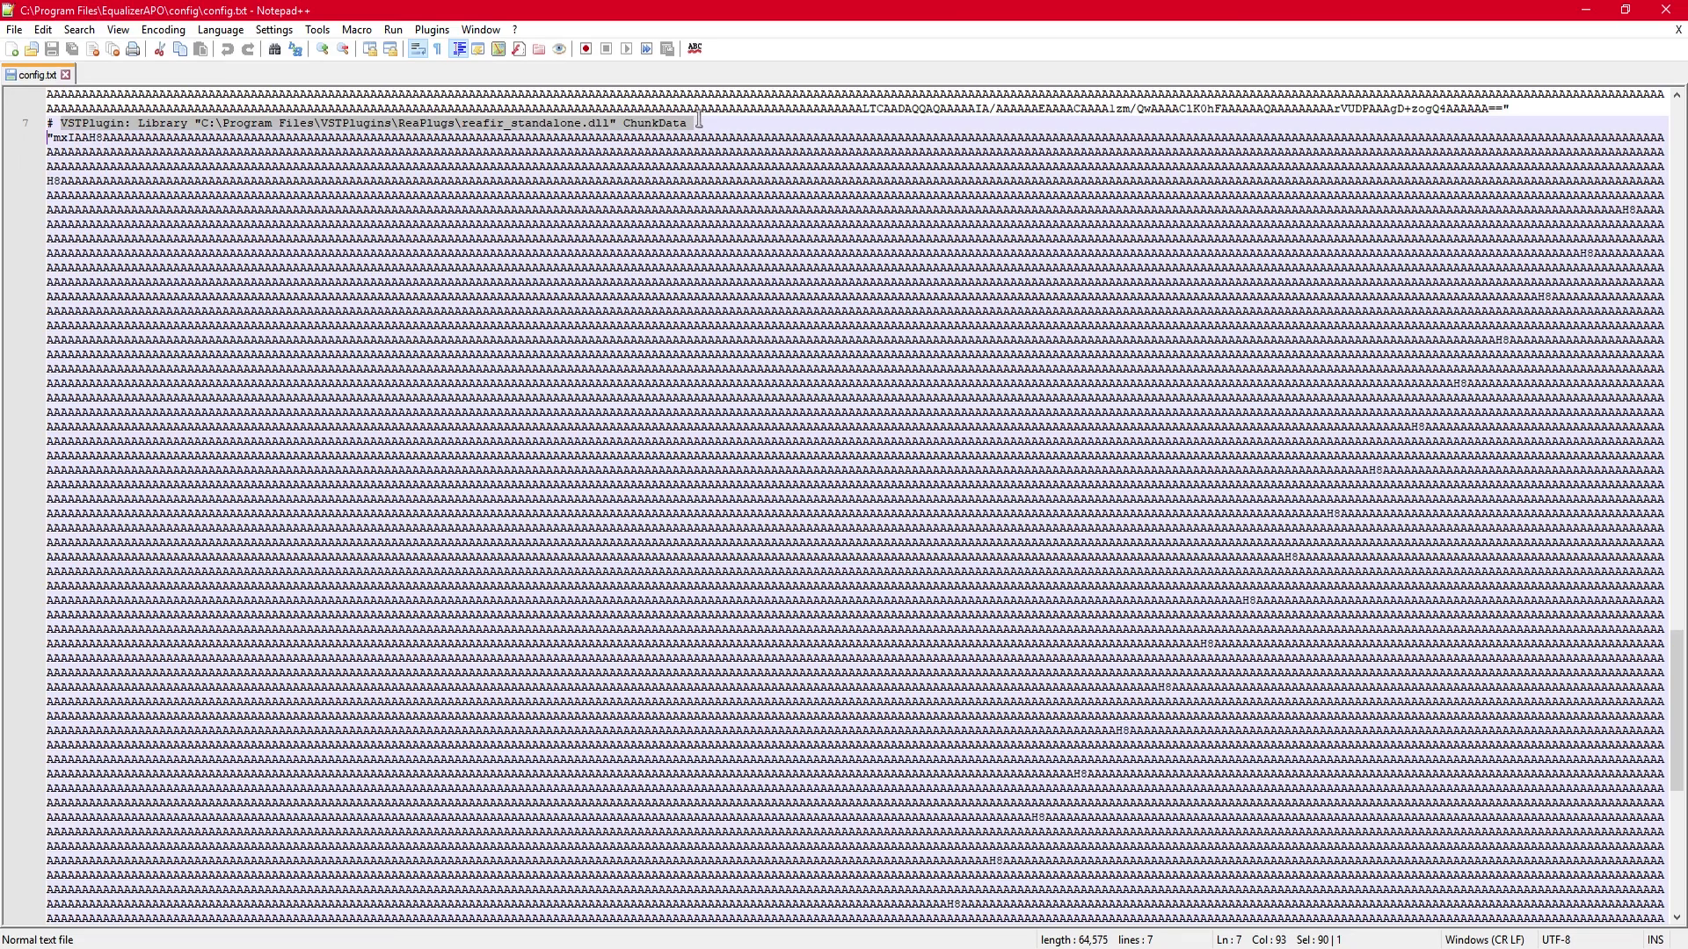
double_click(682, 123)
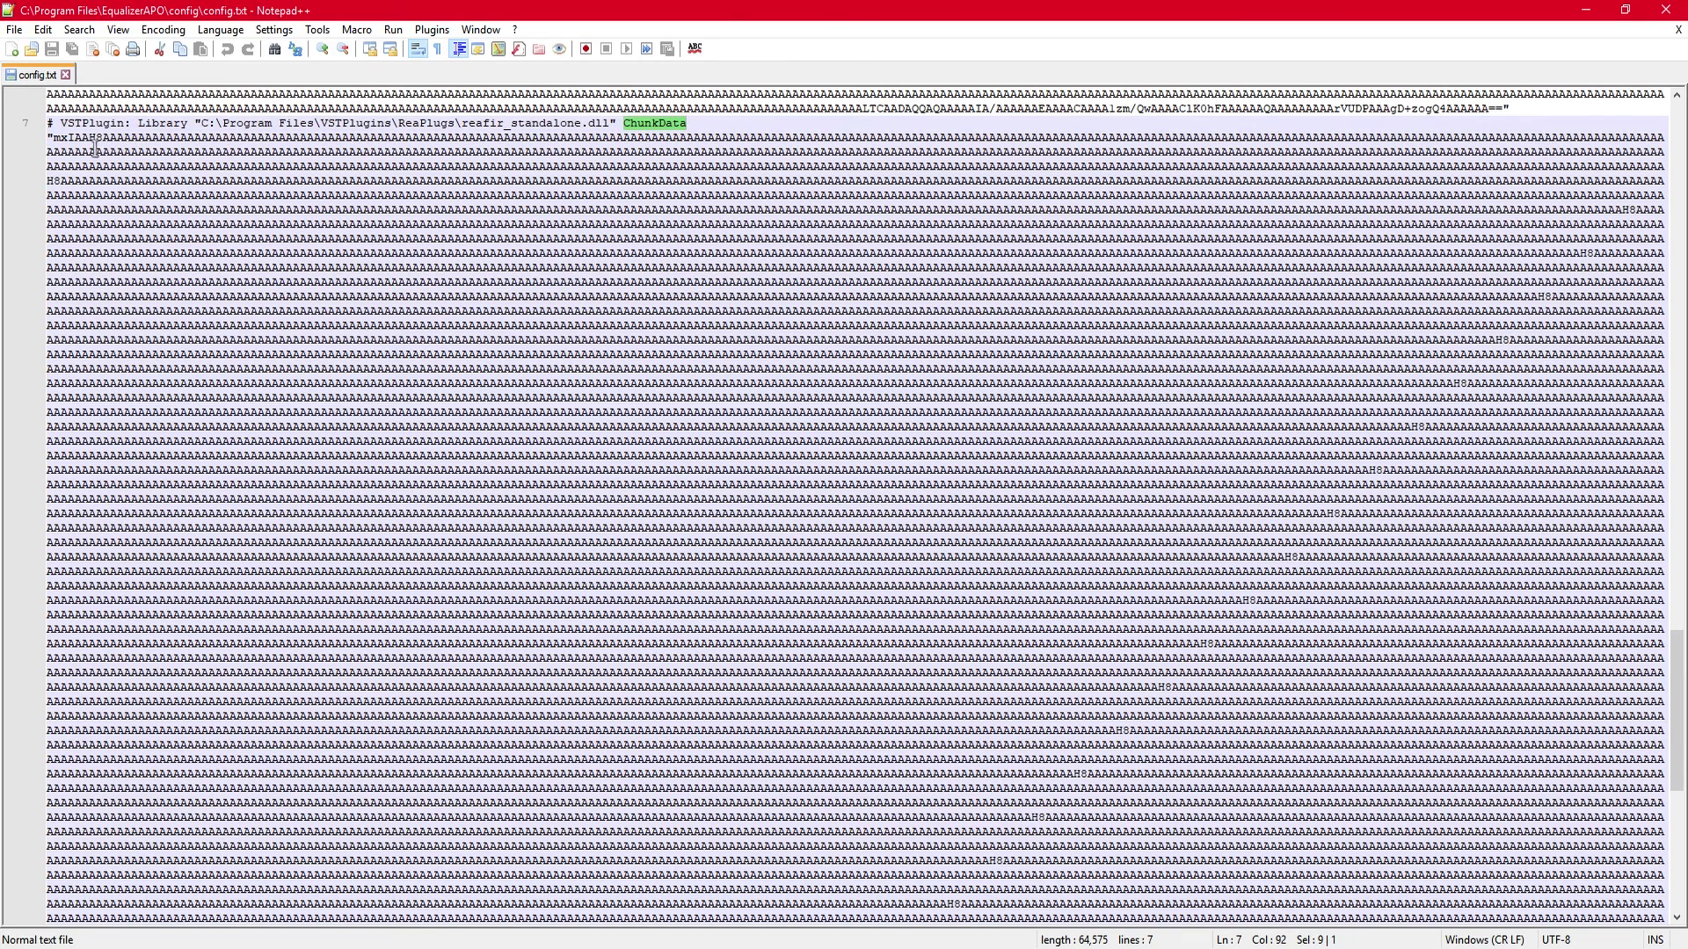
left_click(54, 138)
left_click_drag(68, 141, 274, 445)
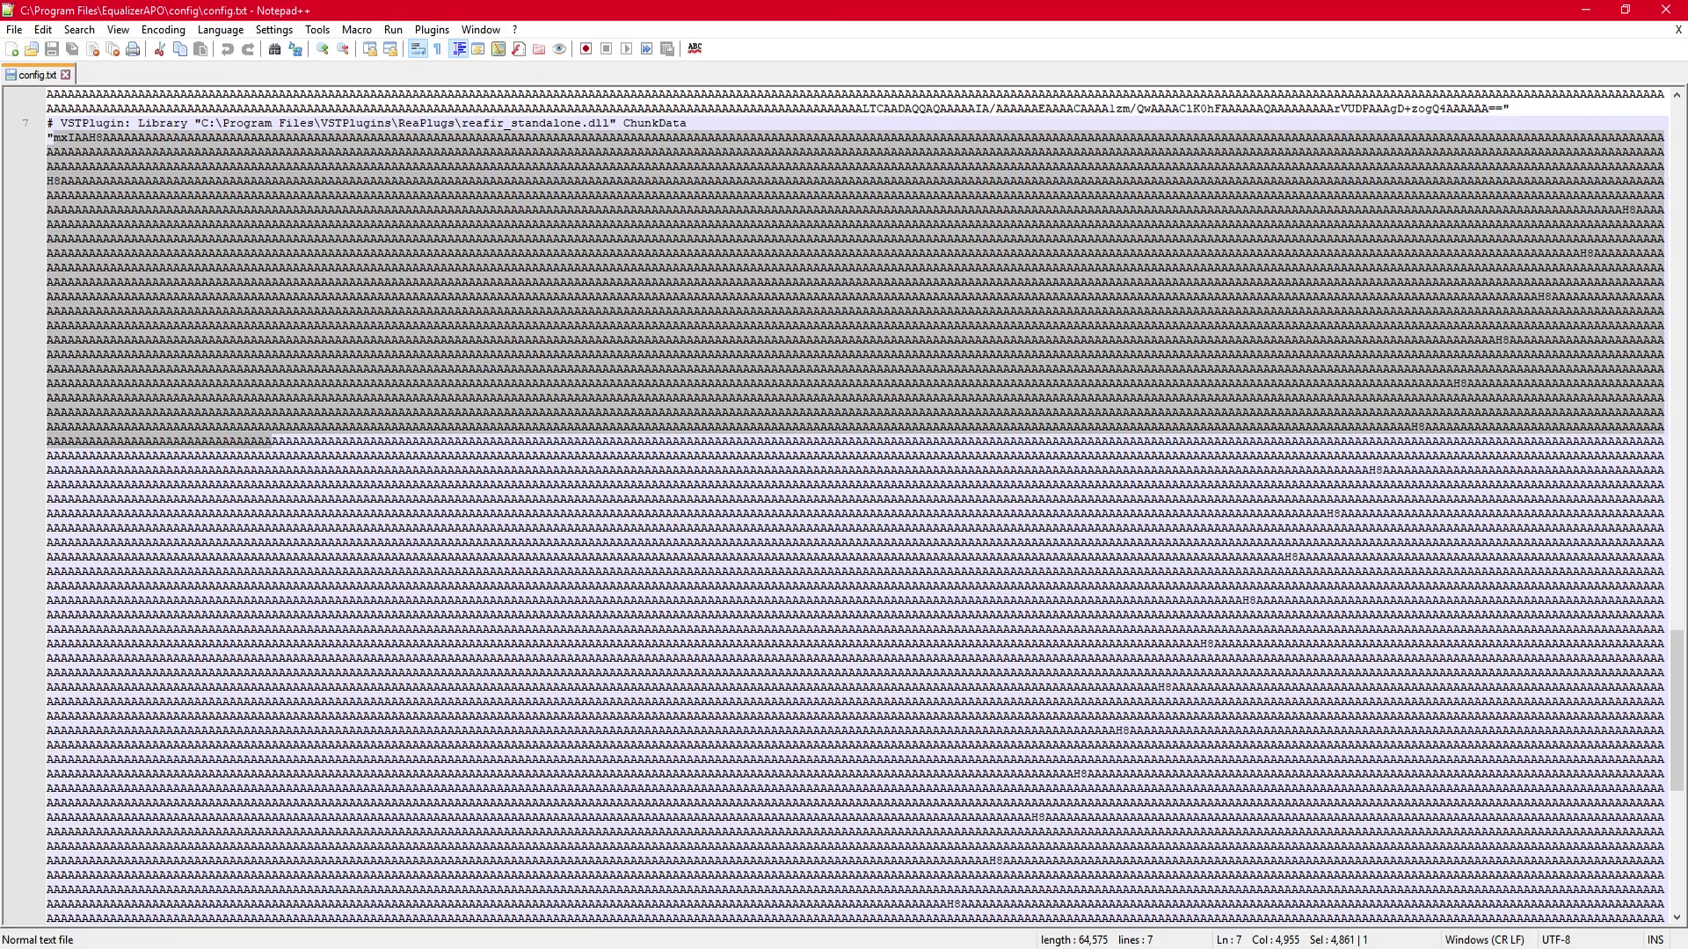
- Open Reafir.json from the obs-studio\basic\scenes folder in Notepad++
left_click(390, 884)
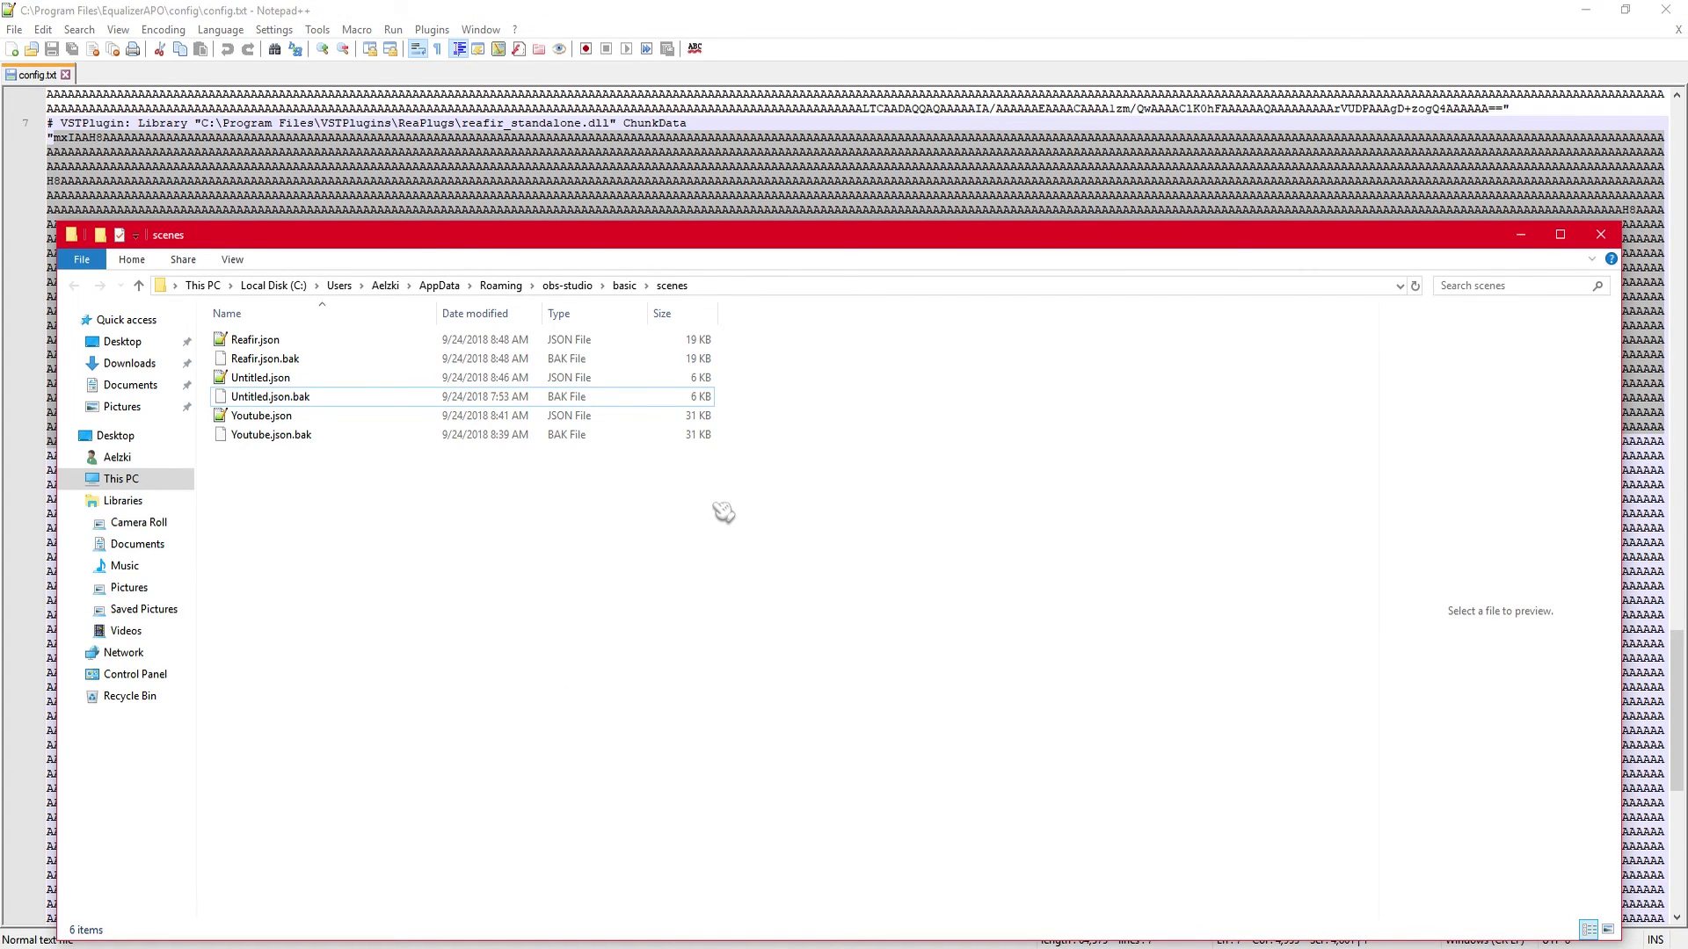
left_click(740, 290)
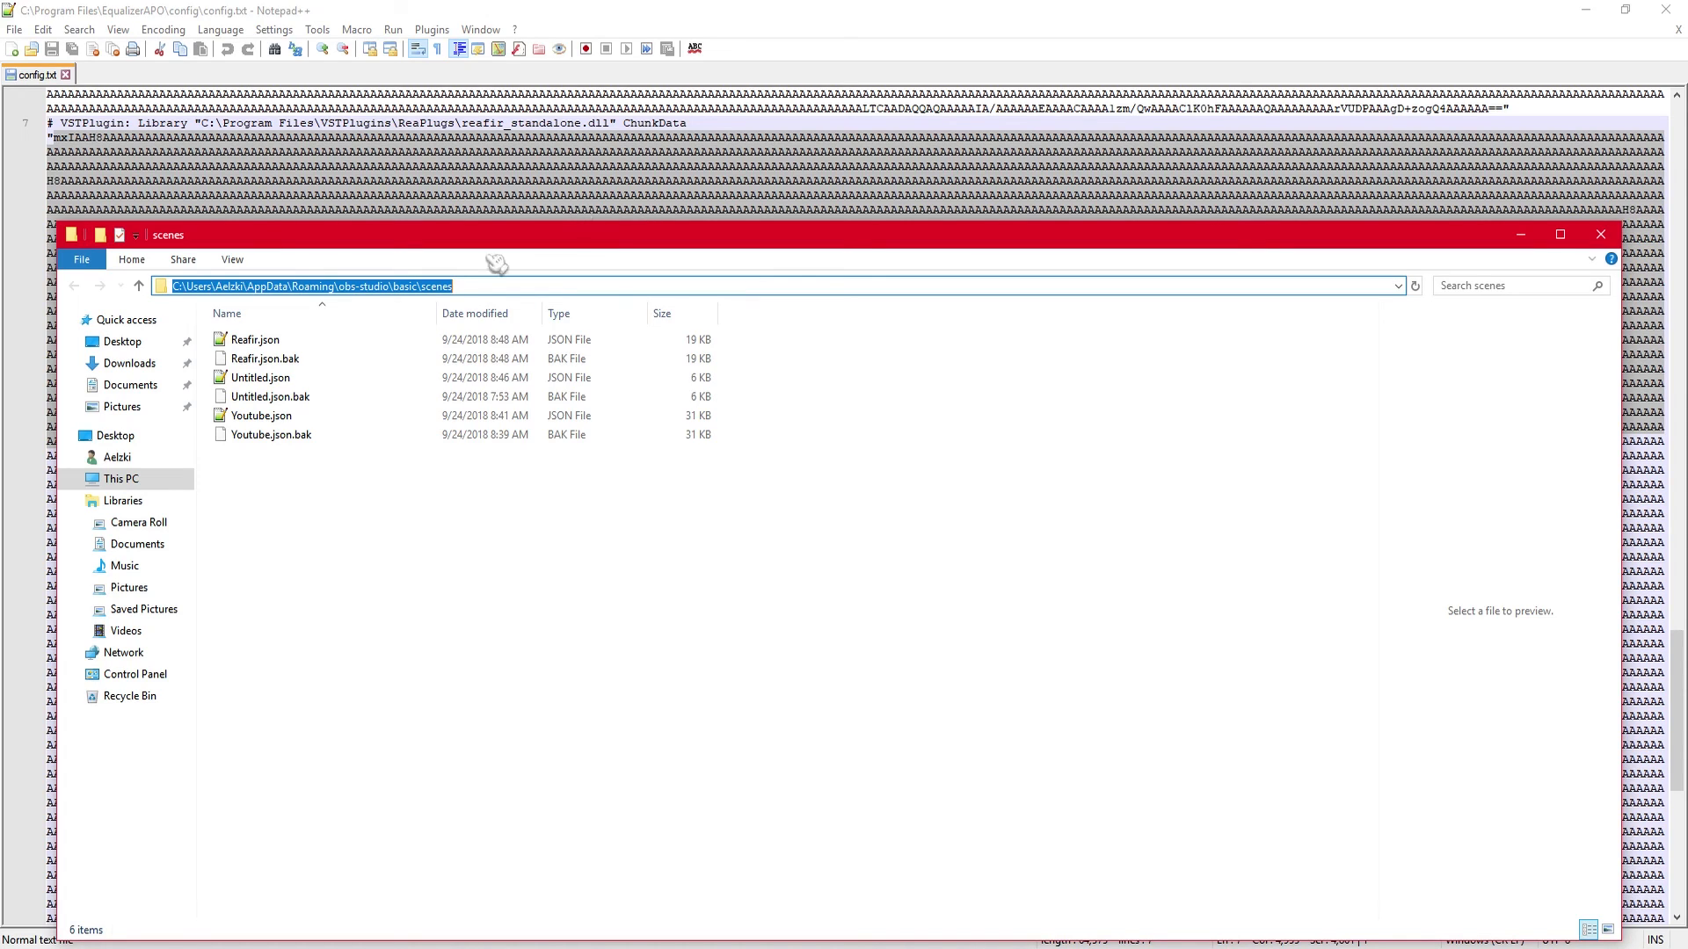
left_click(283, 342)
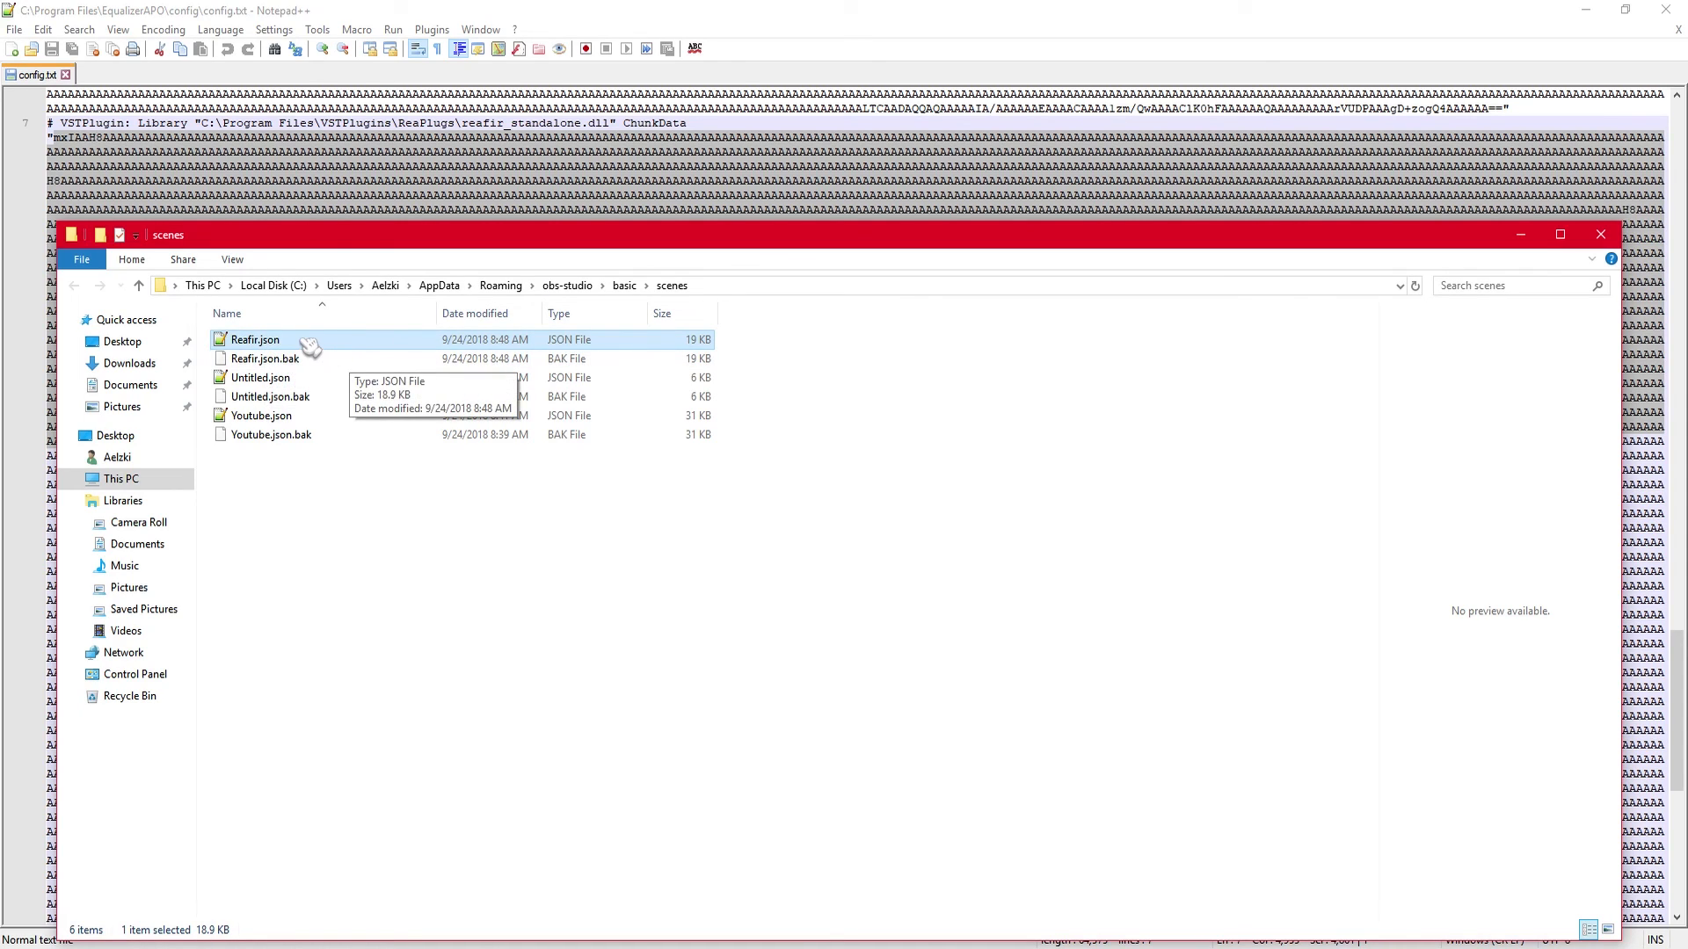
right_click(300, 340)
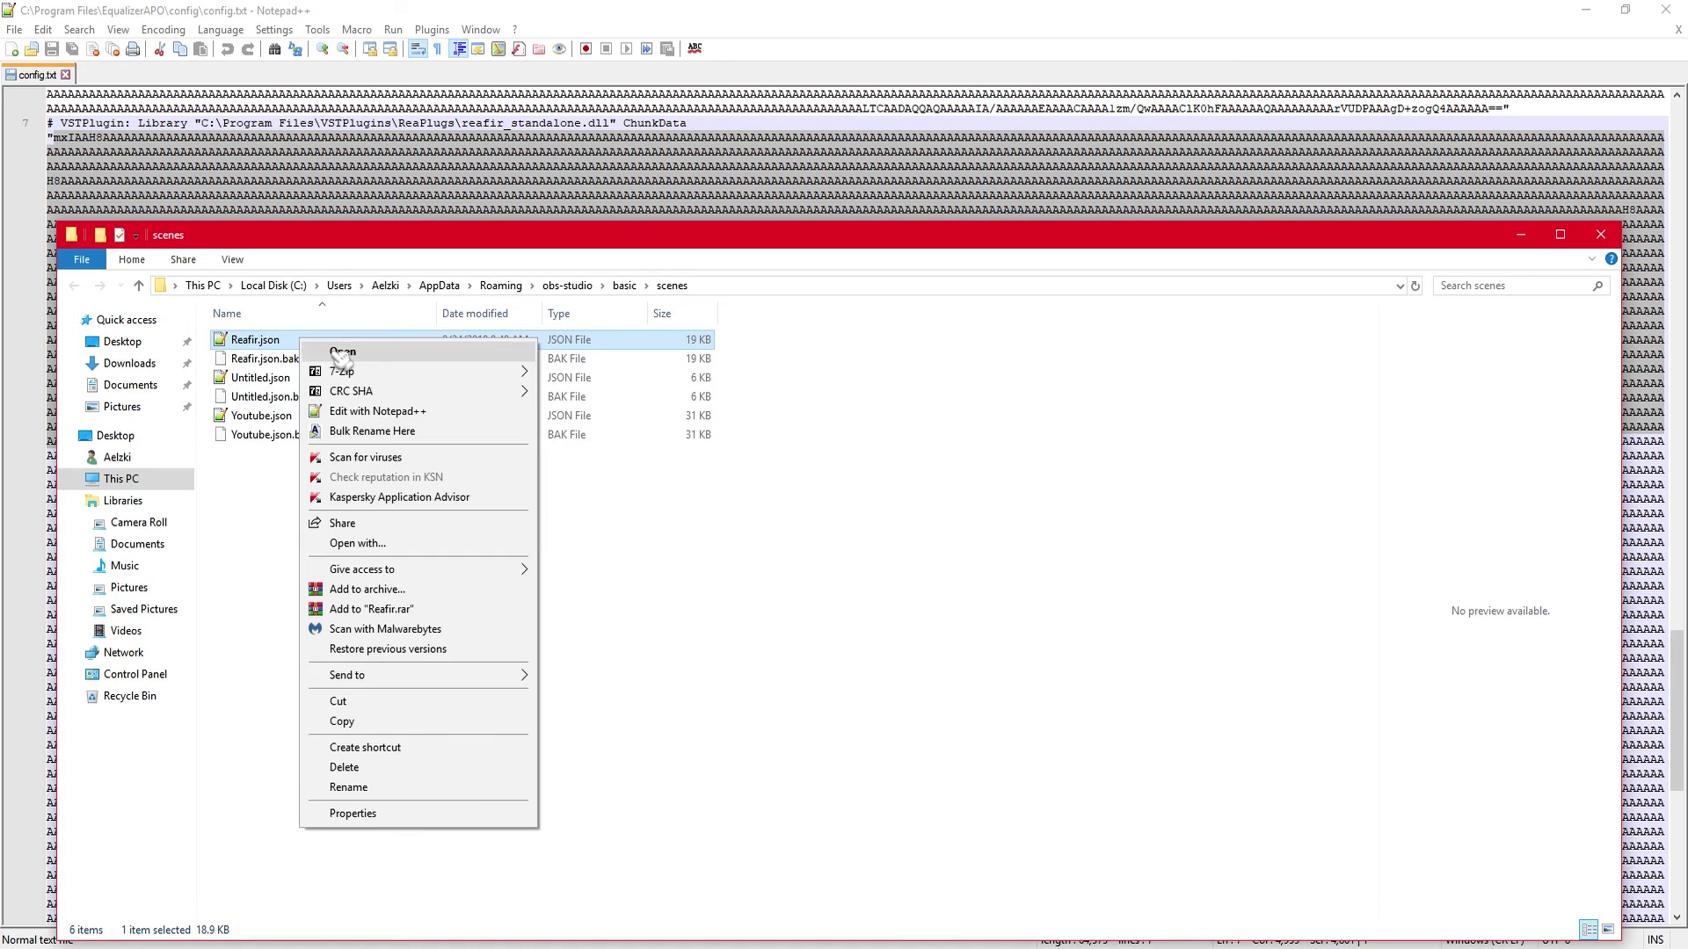
left_click(378, 411)
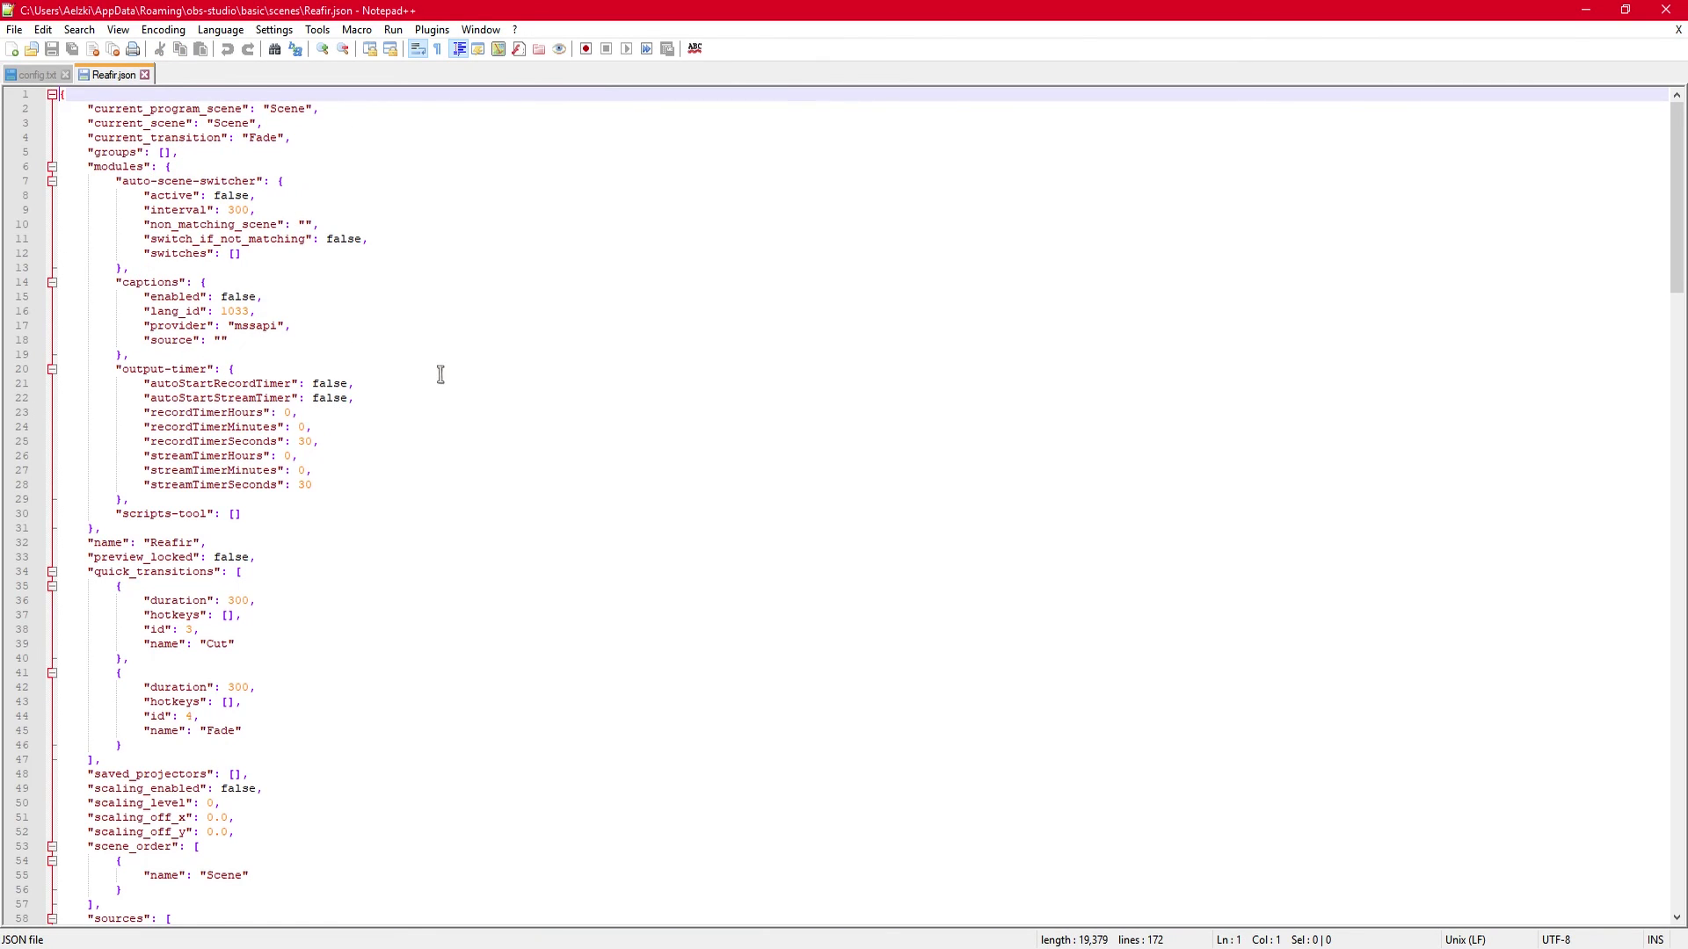
- Find chunk_data in Reafir.json
scroll(441, 375, "down", 1)
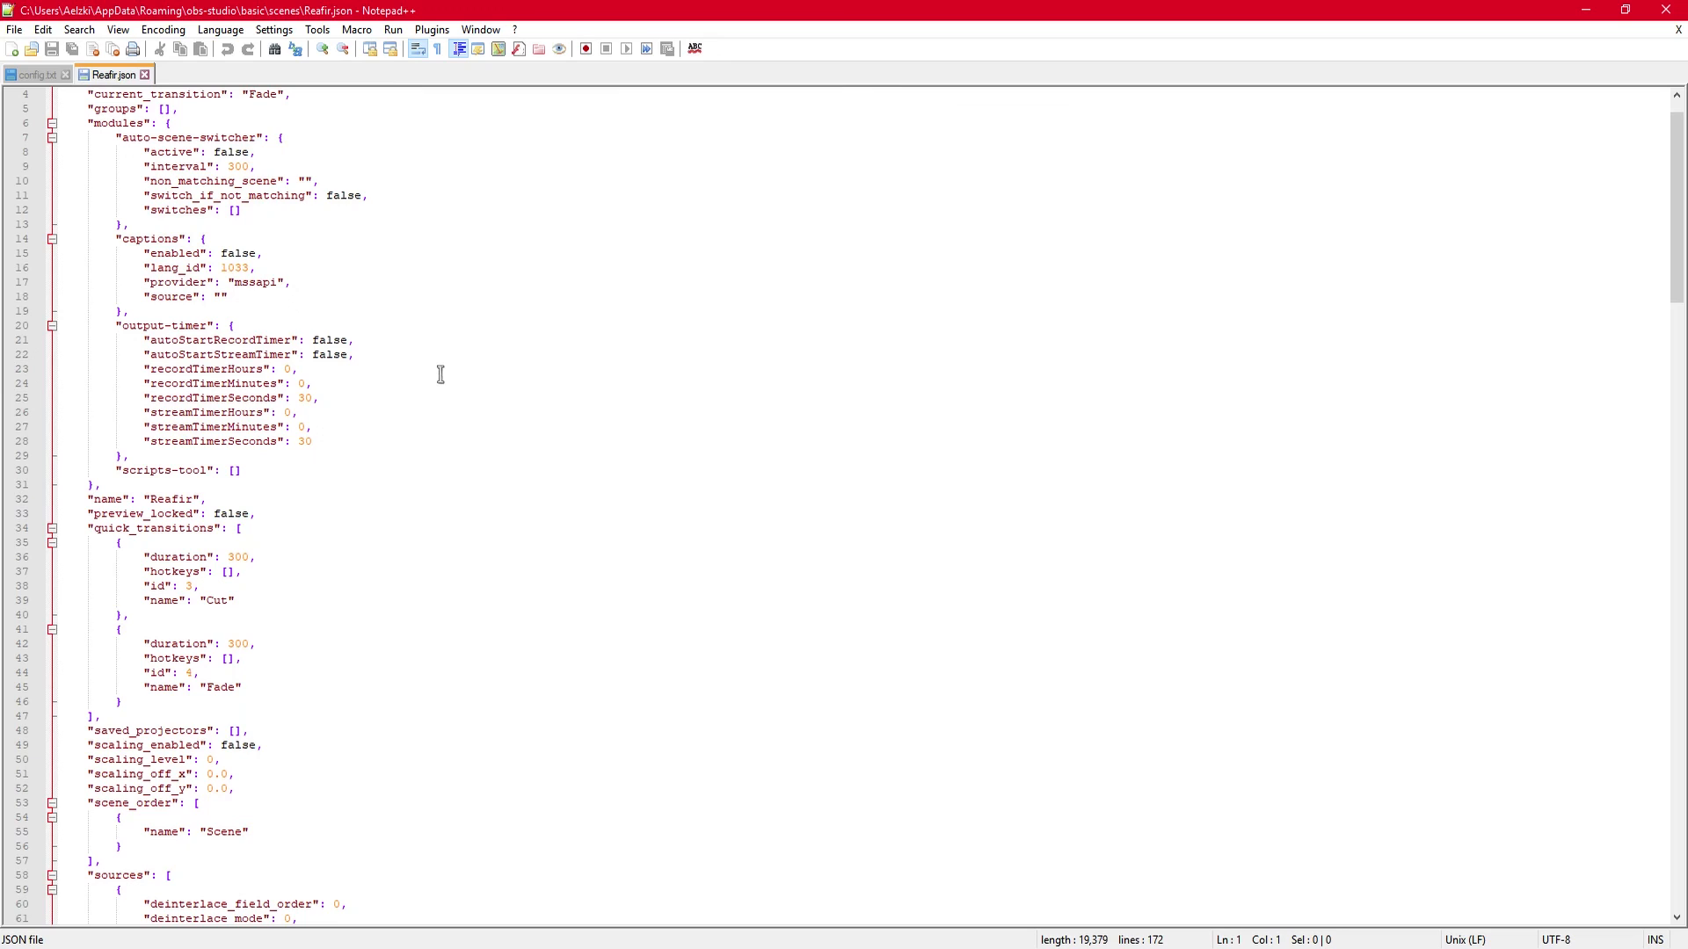
left_click(572, 338)
key("ctrl+f")
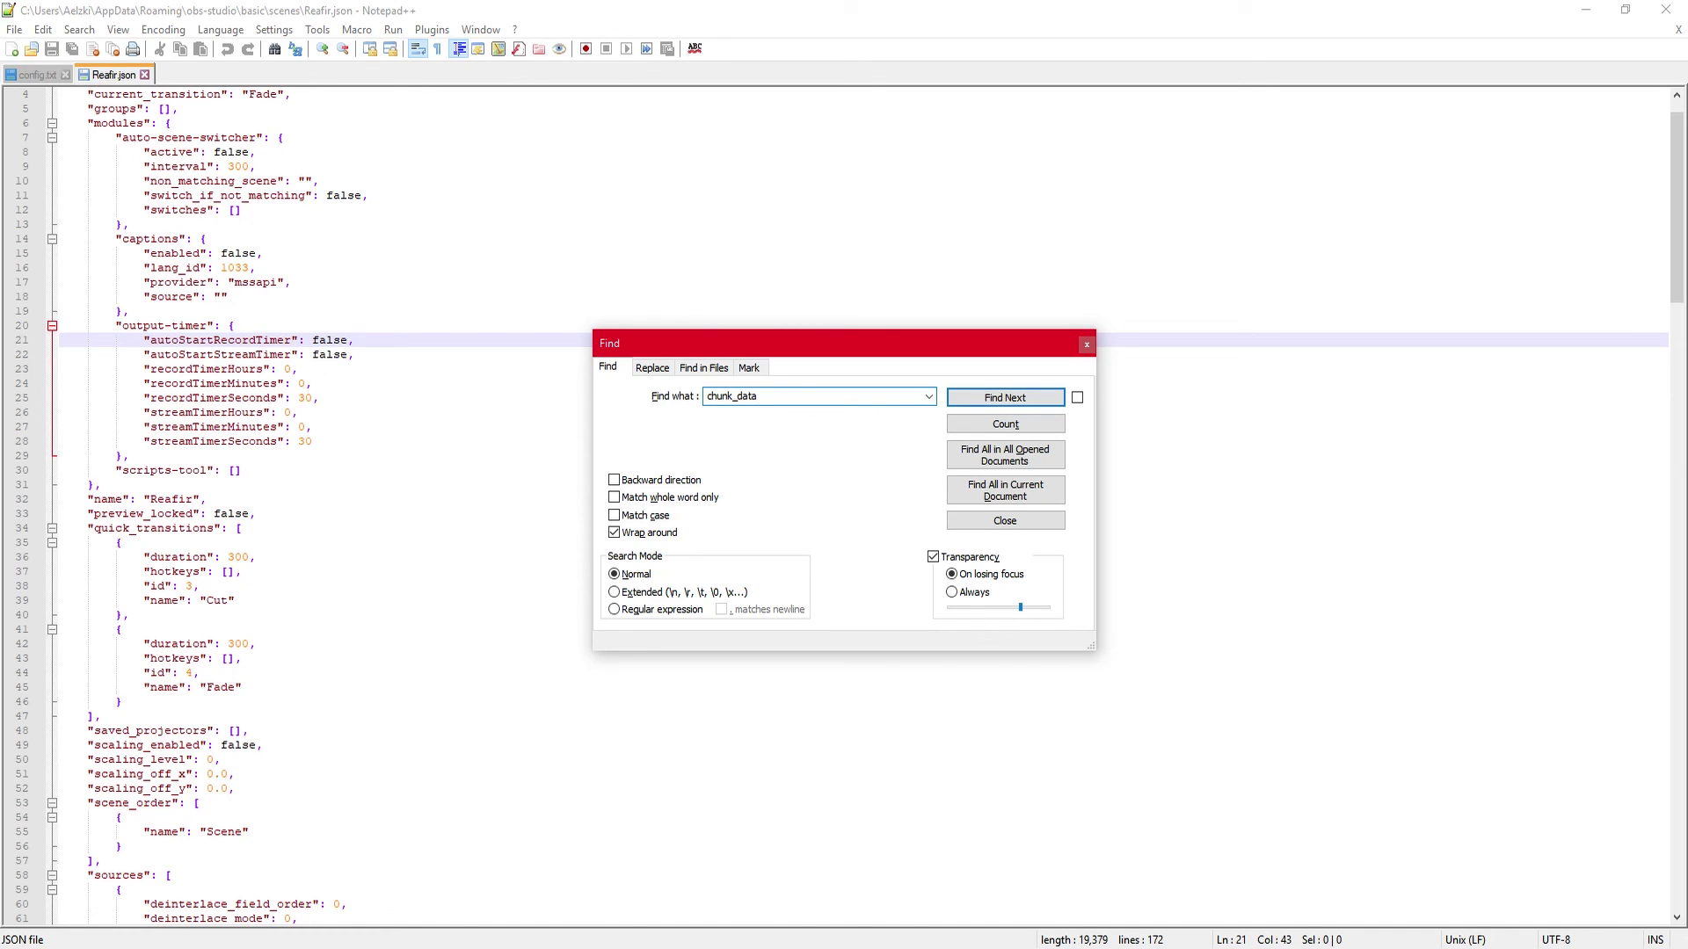
key("Return")
key("Escape")
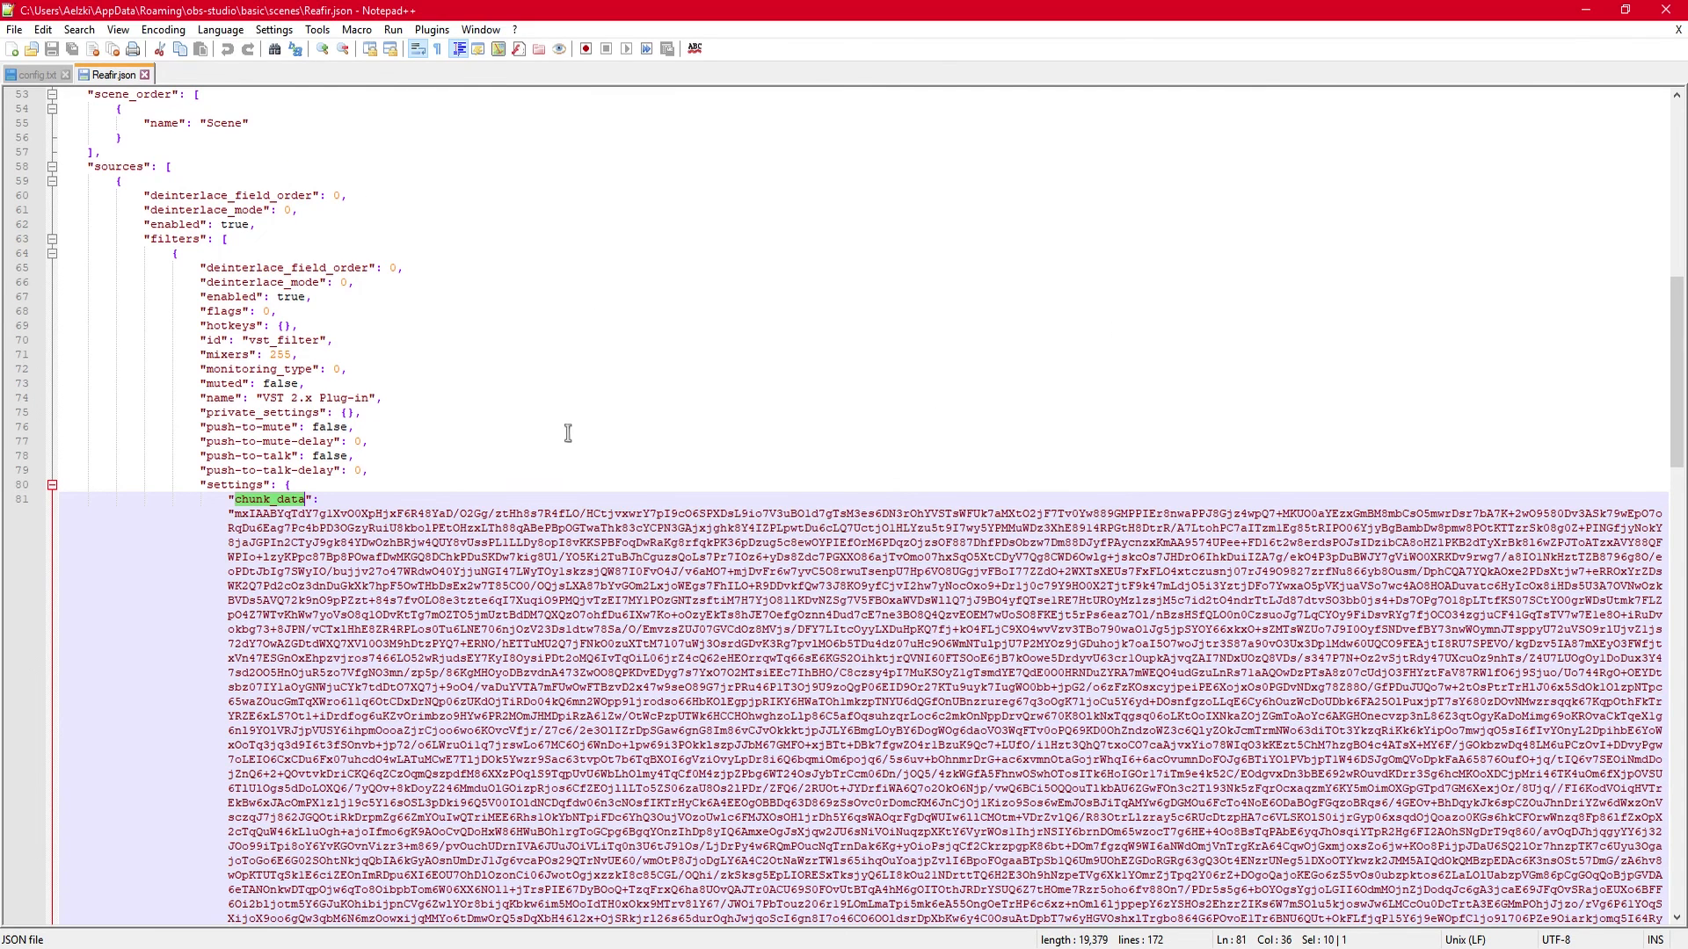
- Select the entire chunk_data value of the VST 2.x Plug-in filter, leaving out the enclosing quotation marks
scroll(457, 552, "down", 3)
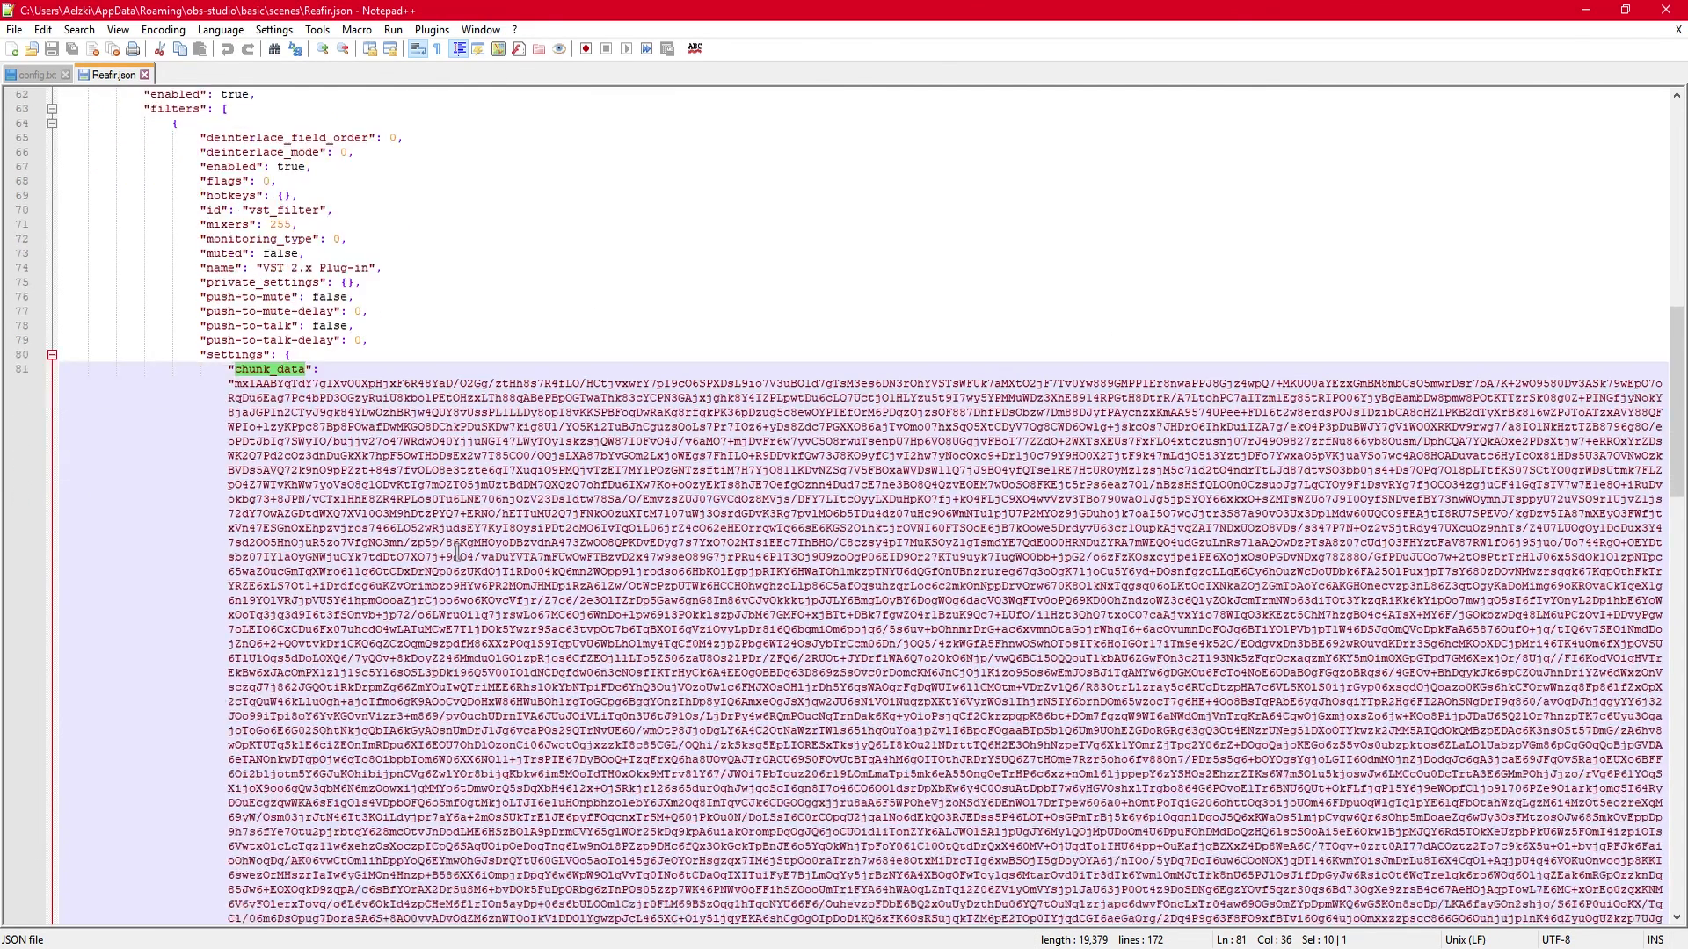
left_click(236, 385)
left_click_drag(237, 385, 253, 397)
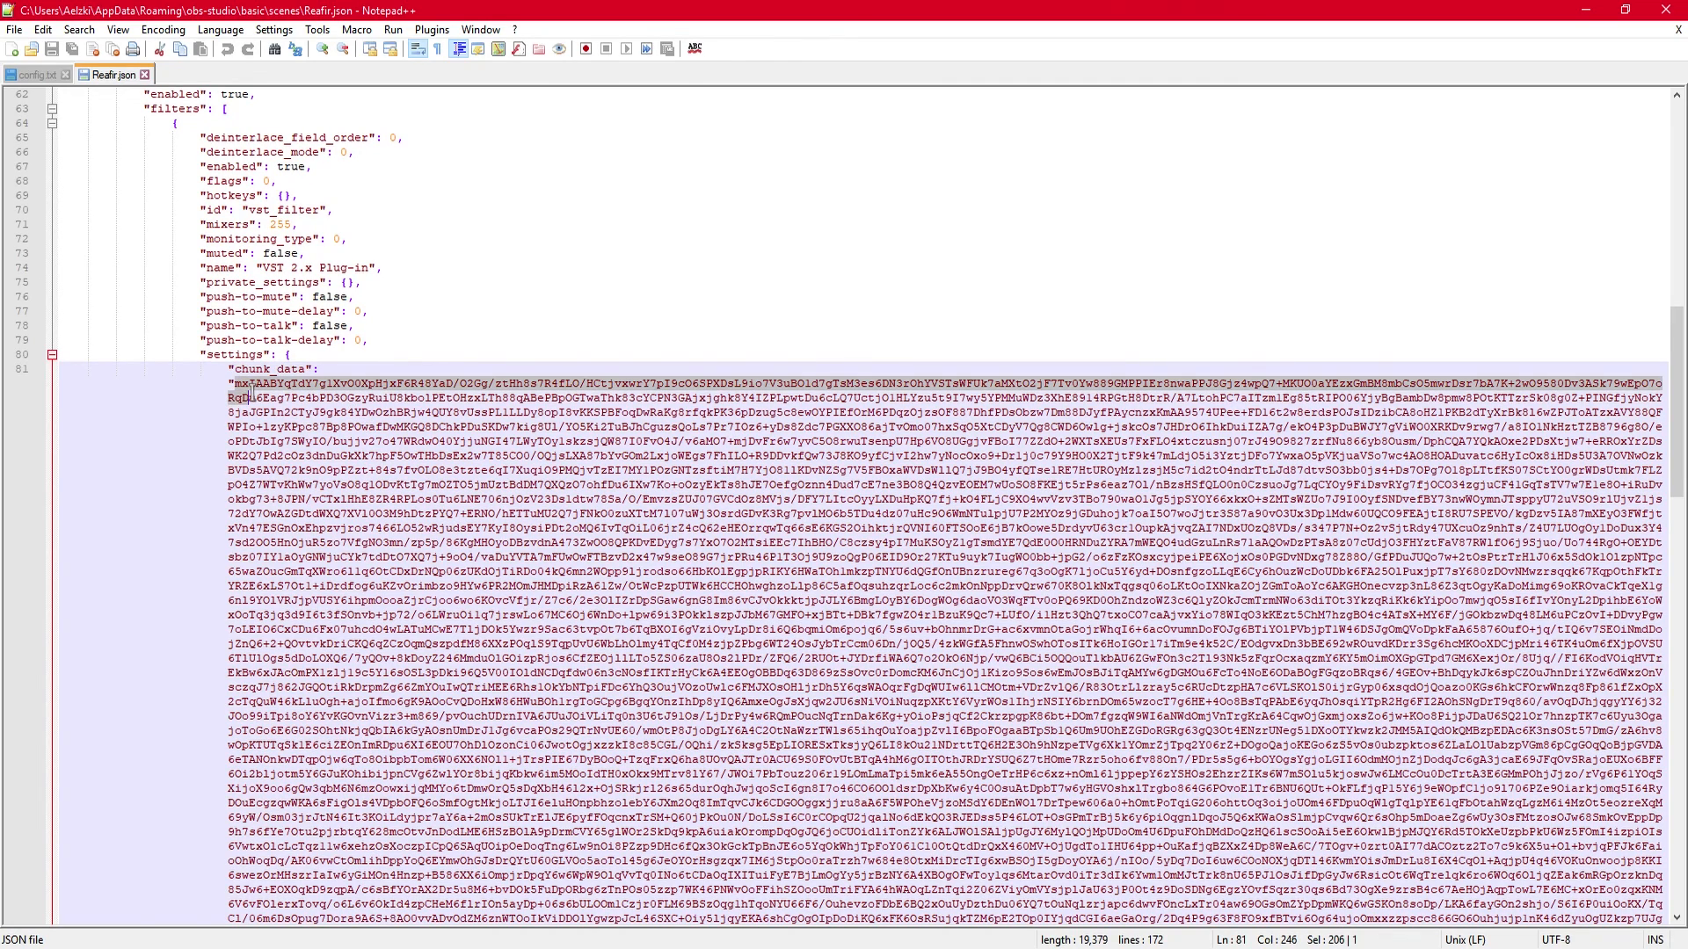
left_click(234, 384)
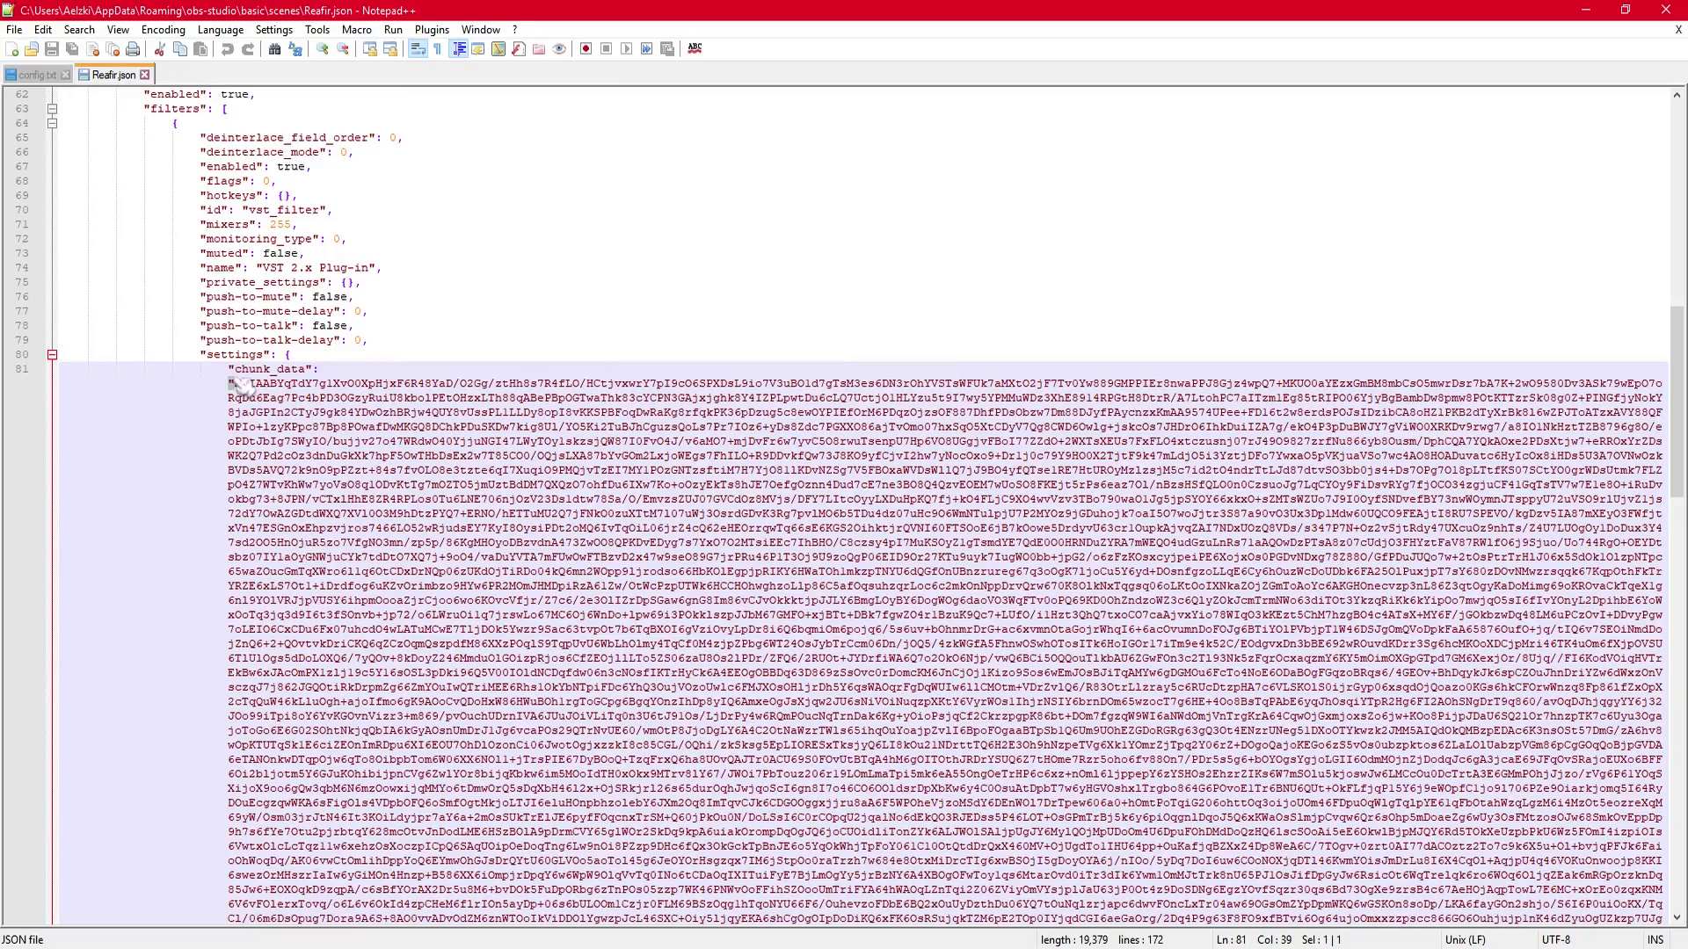
left_click_drag(239, 385, 470, 626)
scroll(470, 626, "down", 2)
scroll(470, 626, "down", 13)
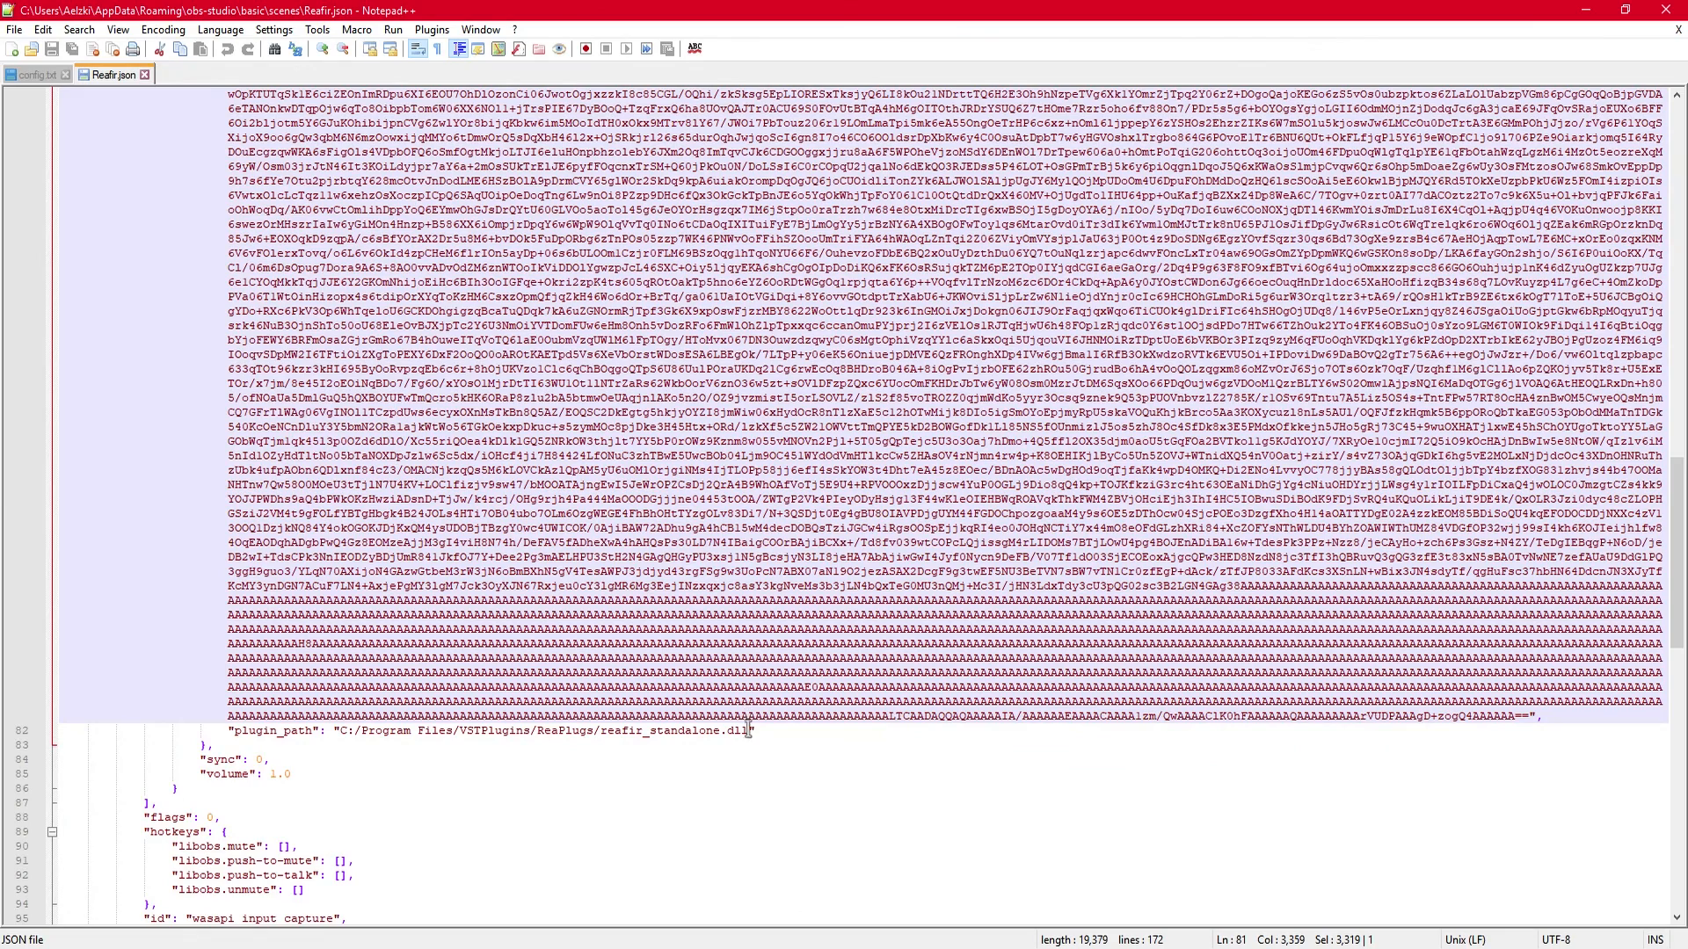
left_click(748, 730, "shift")
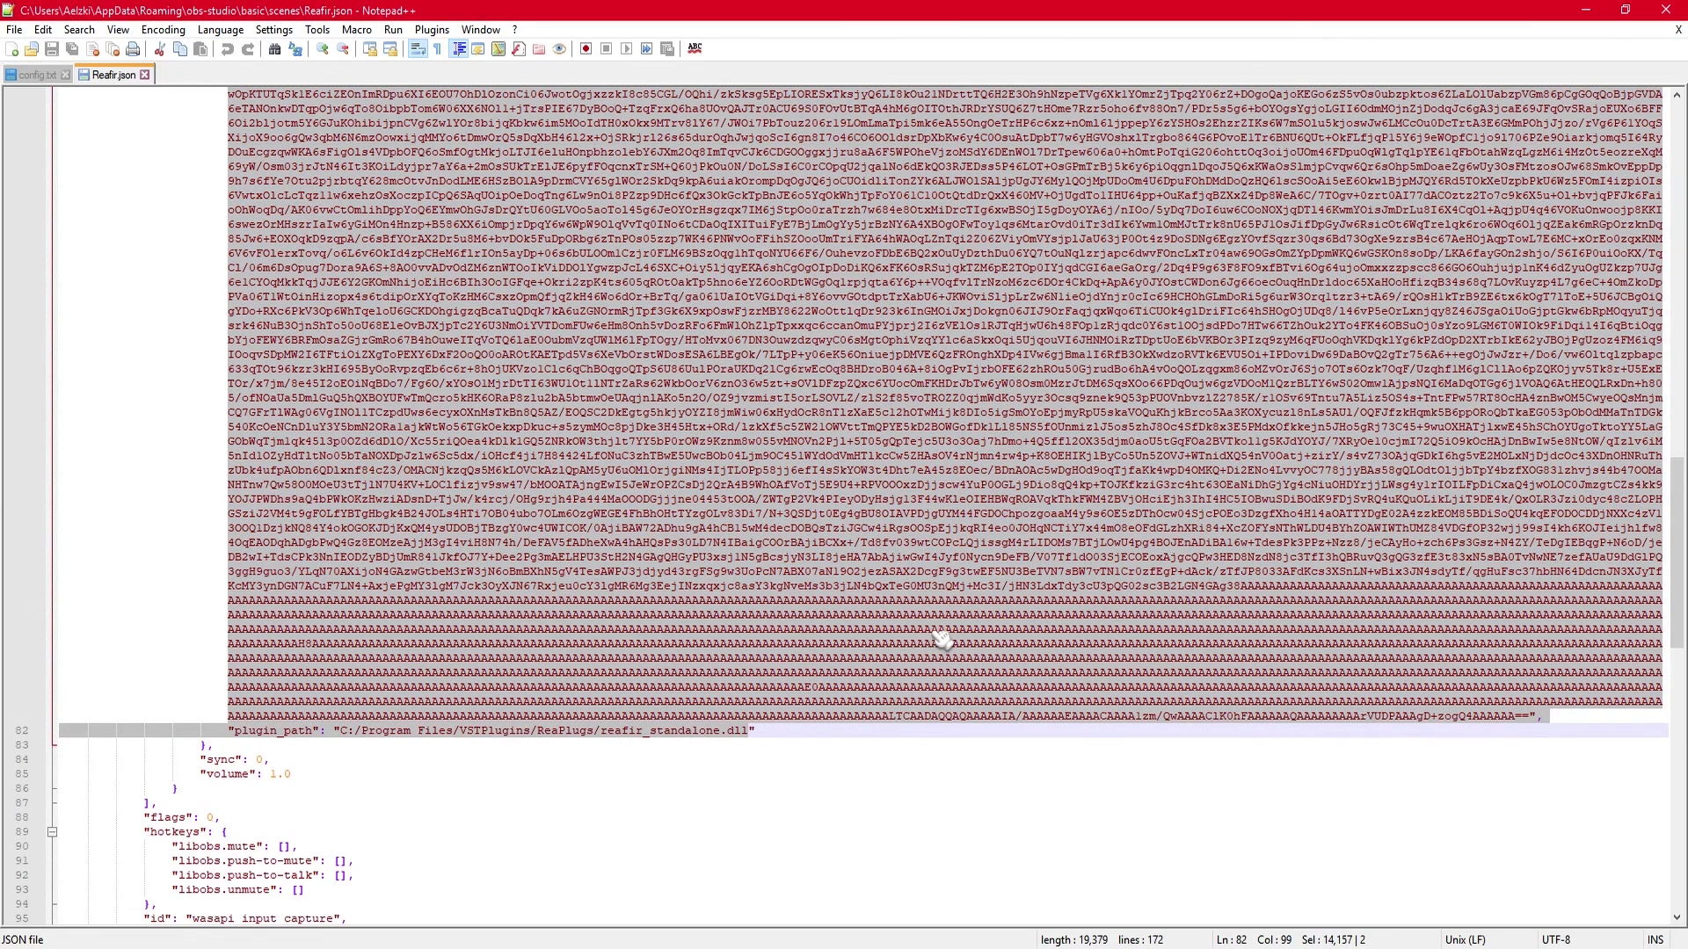
left_click(1534, 717, "shift")
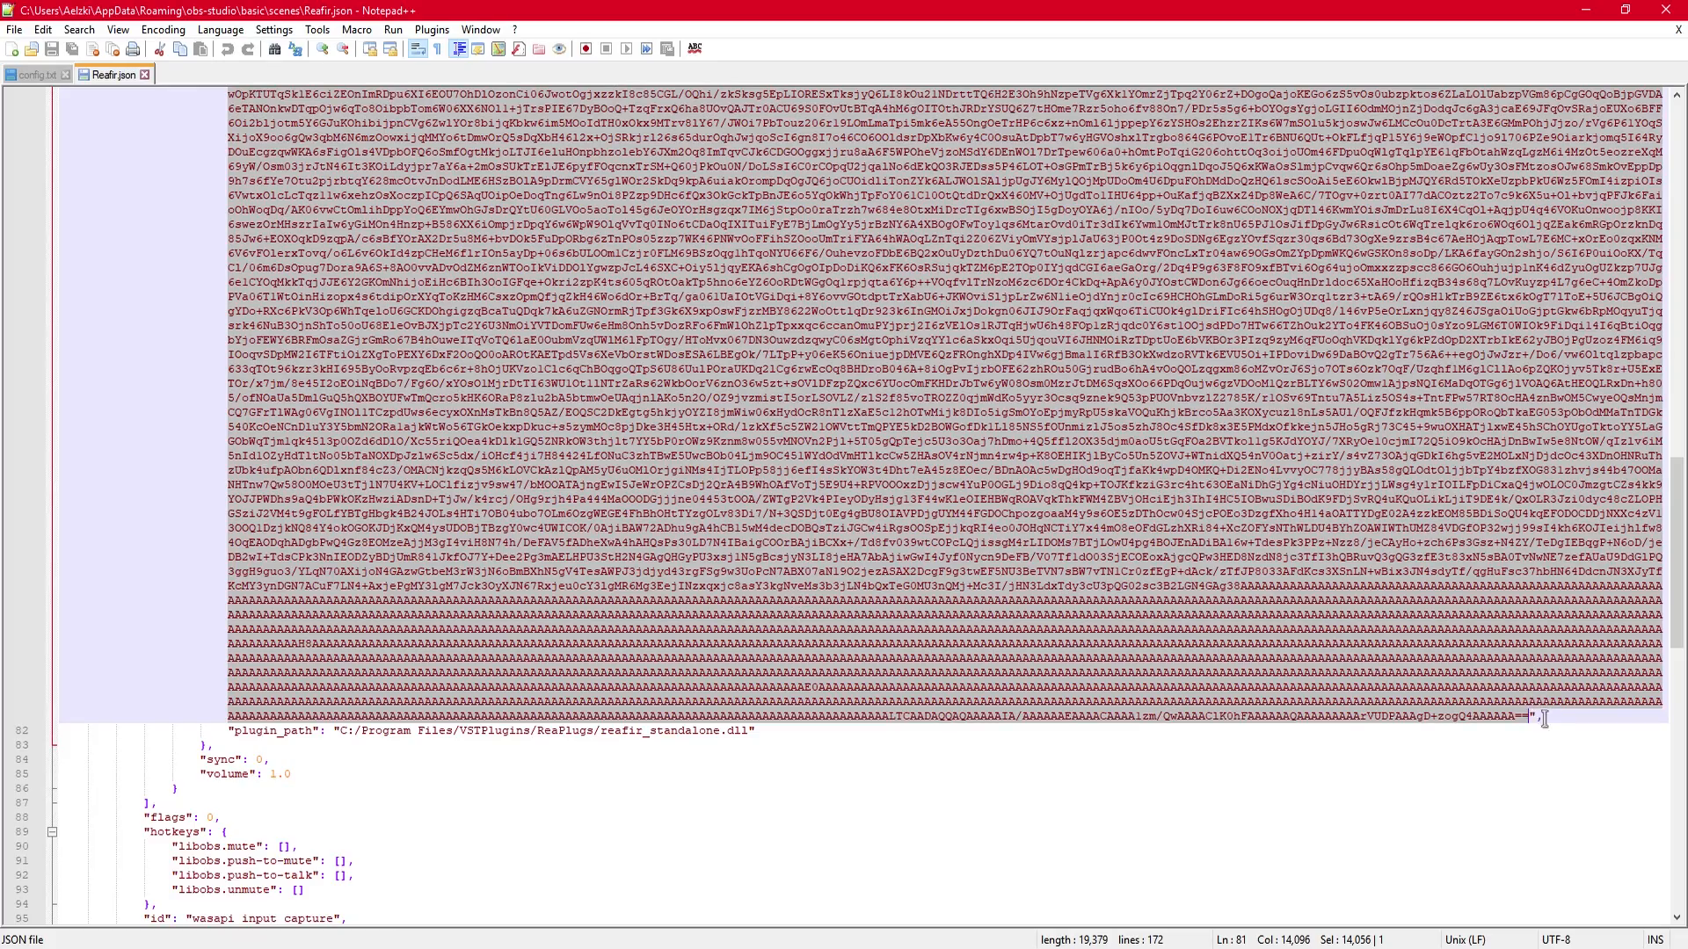
- Cut the selected chunk_data value out of Reafir.json and switch to config.txt
scroll(1457, 623, "up", 12)
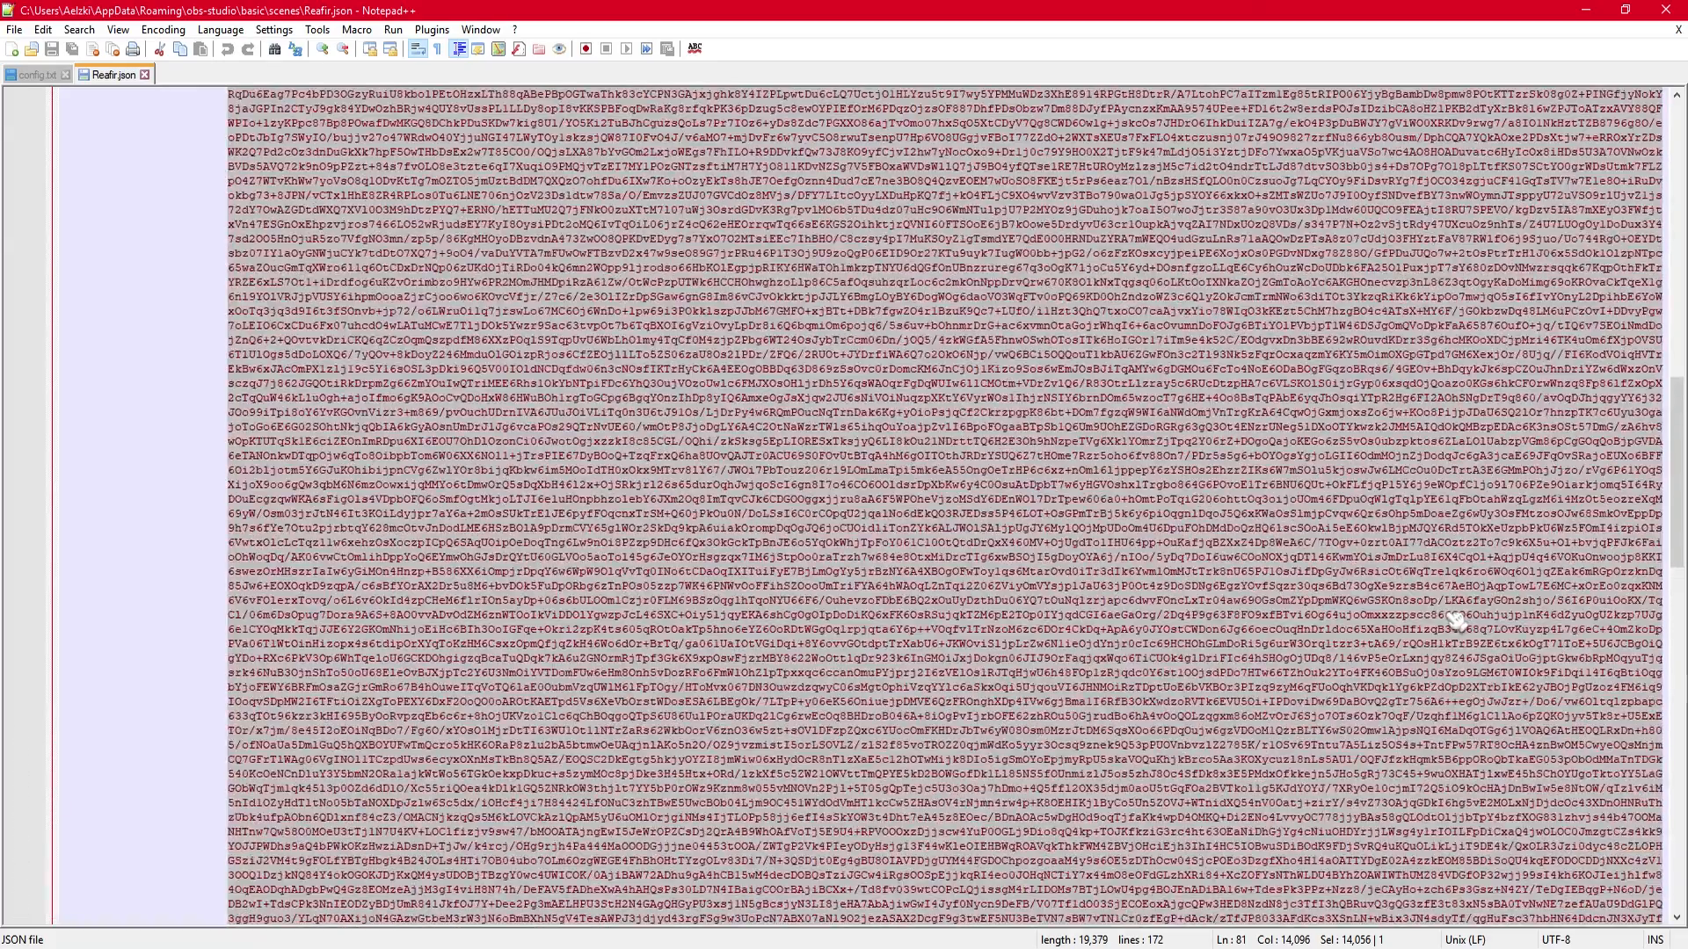
scroll(851, 582, "down", 13)
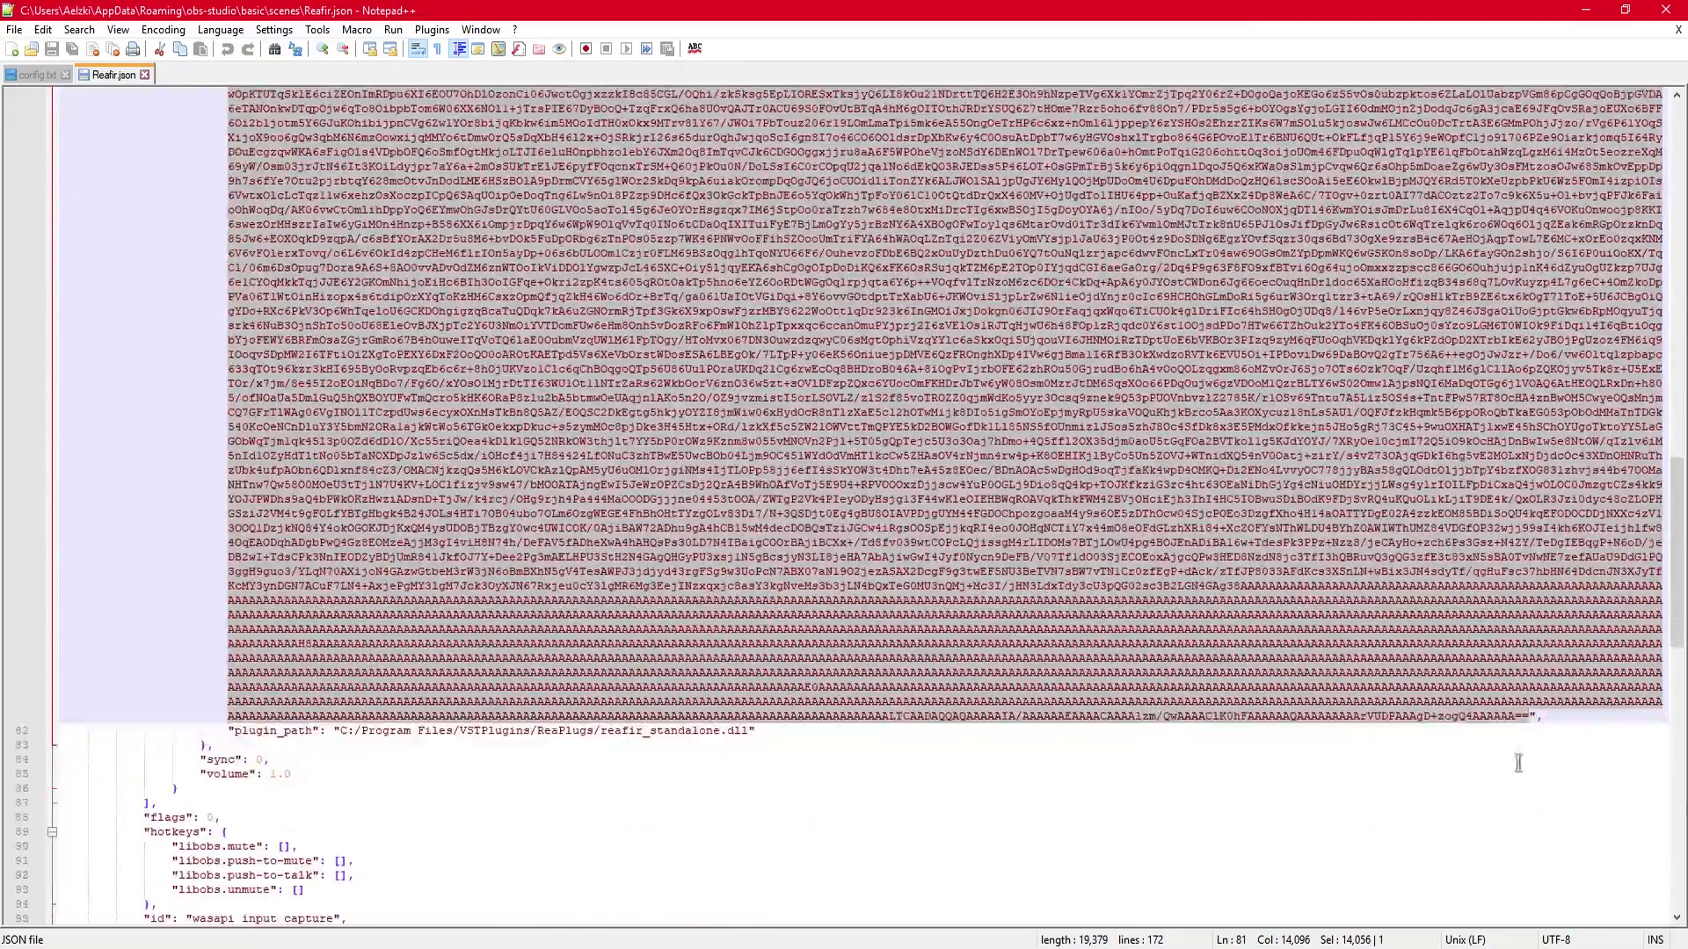
scroll(768, 475, "up", 4)
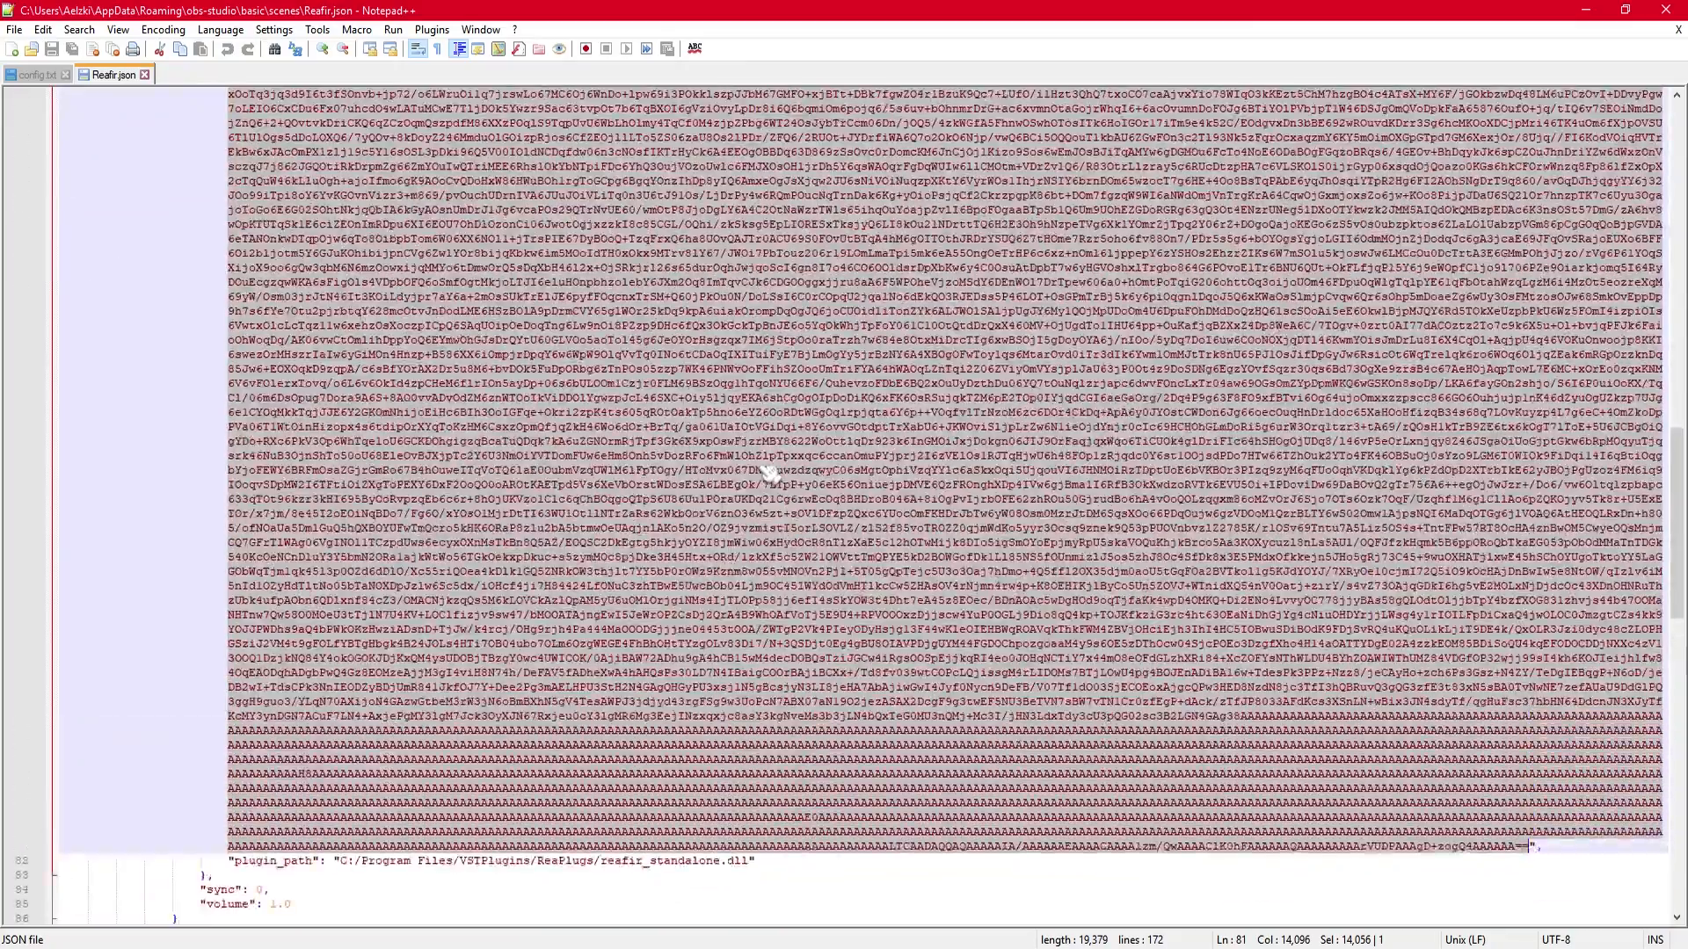
right_click(758, 445)
left_click(796, 456)
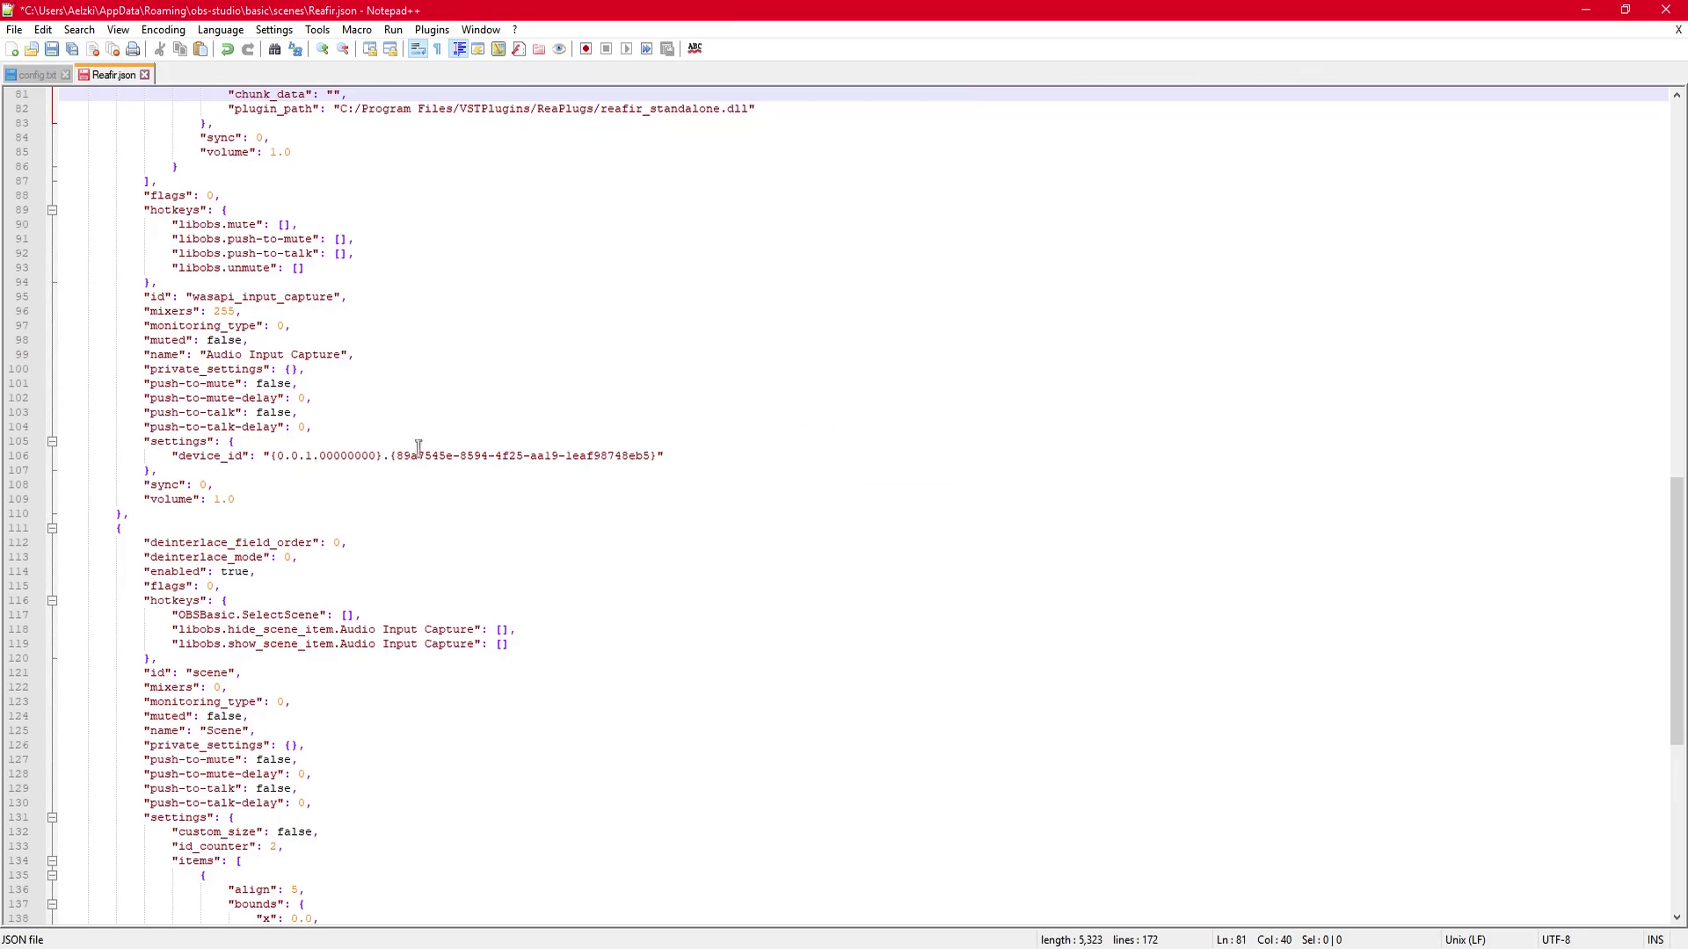
scroll(400, 458, "up", 4)
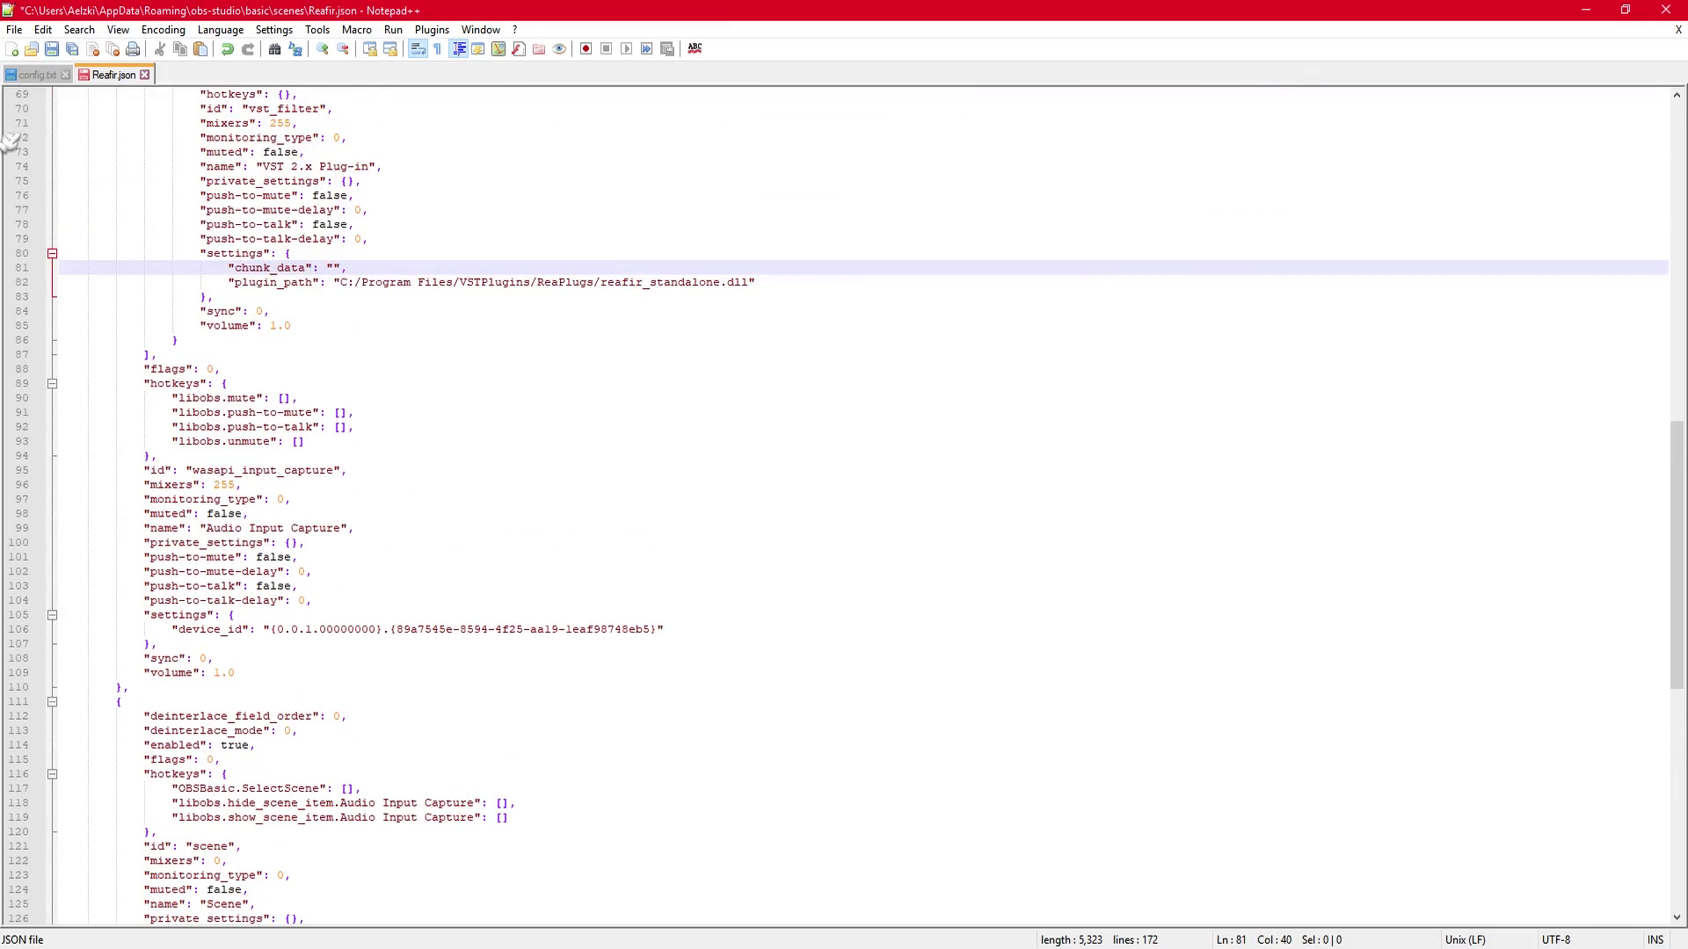
left_click(49, 76)
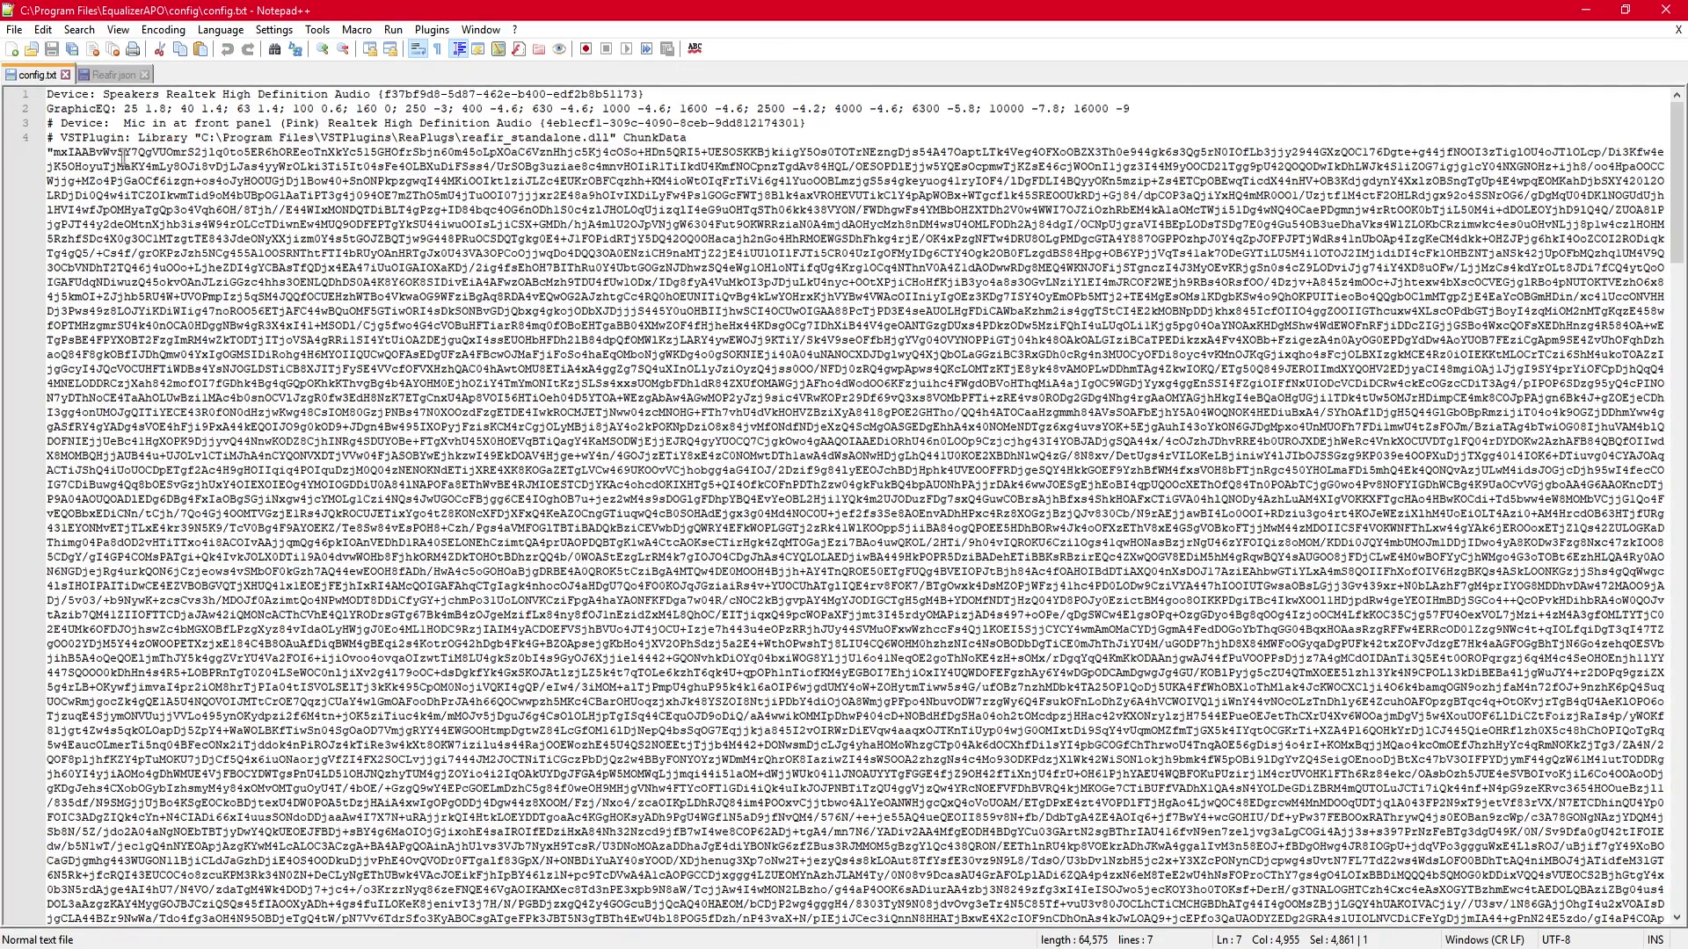
left_click(53, 153)
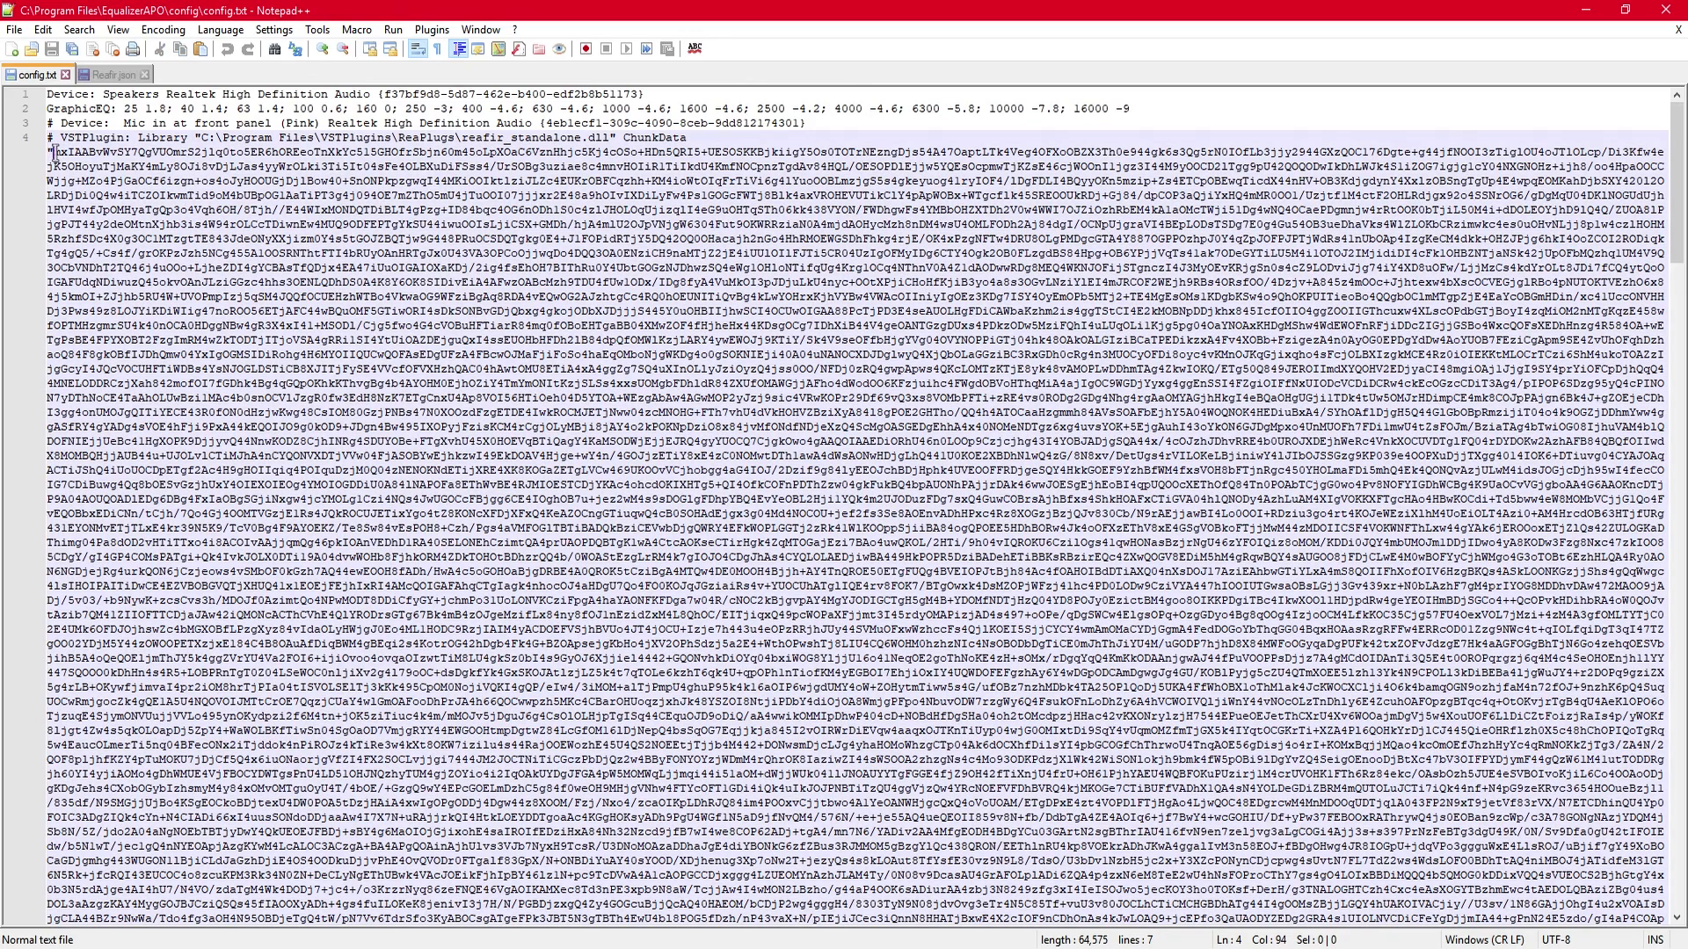
left_click_drag(73, 153, 81, 167)
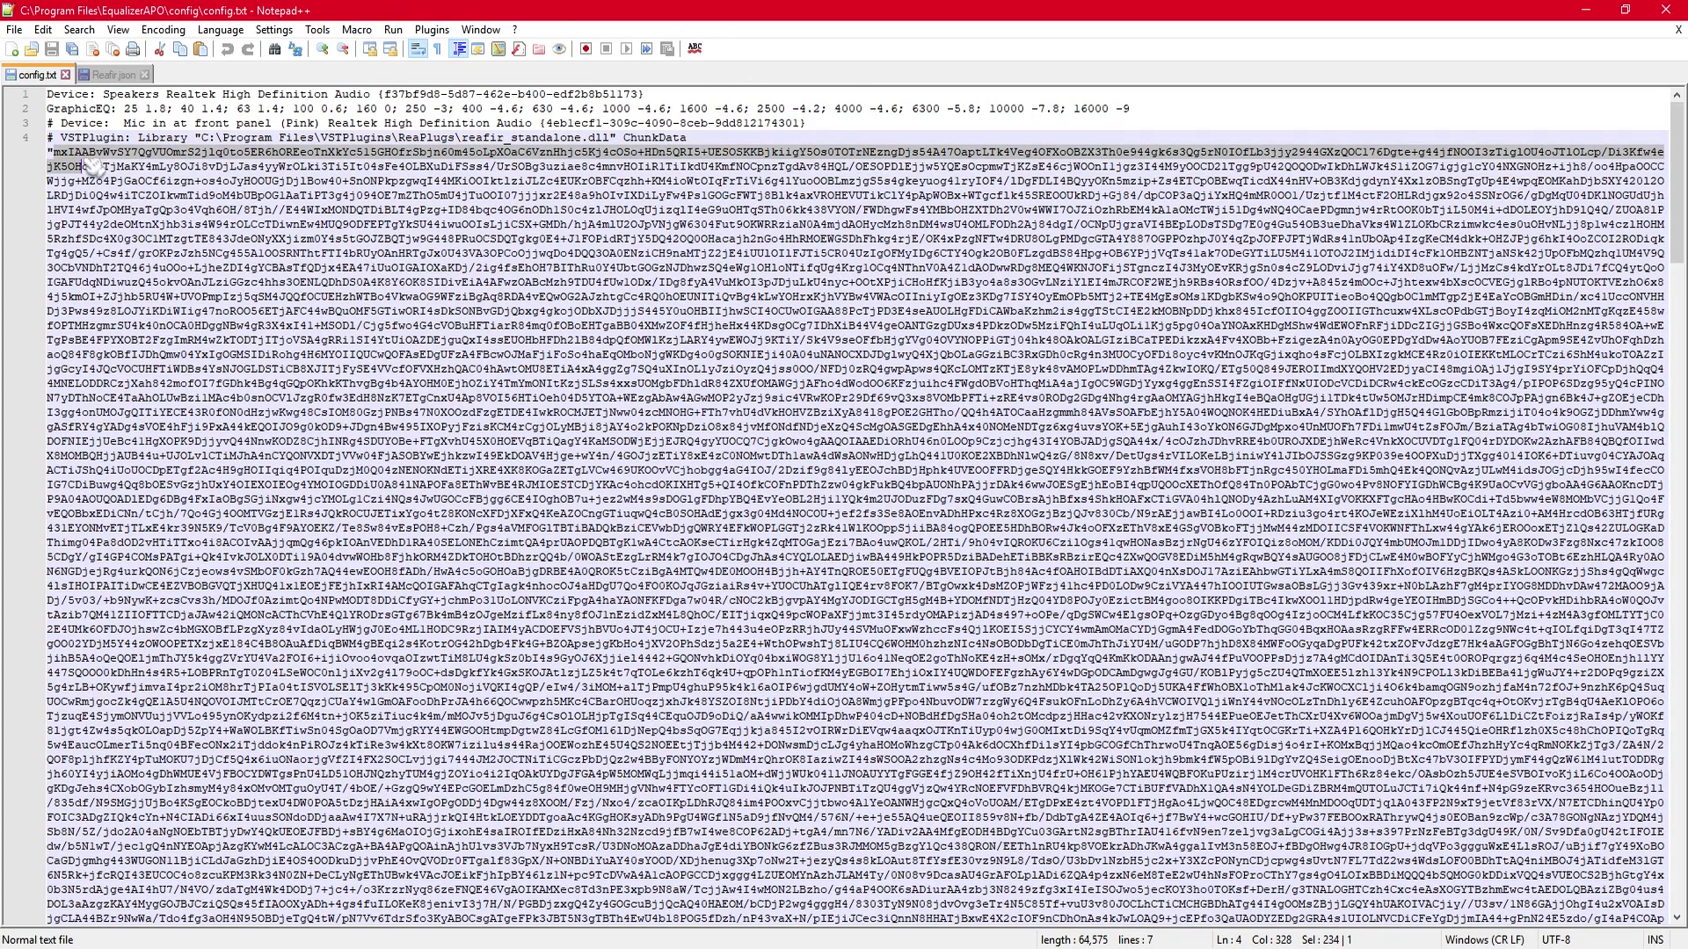
left_click(59, 152)
left_click_drag(56, 152, 88, 599)
scroll(948, 636, "down", 20)
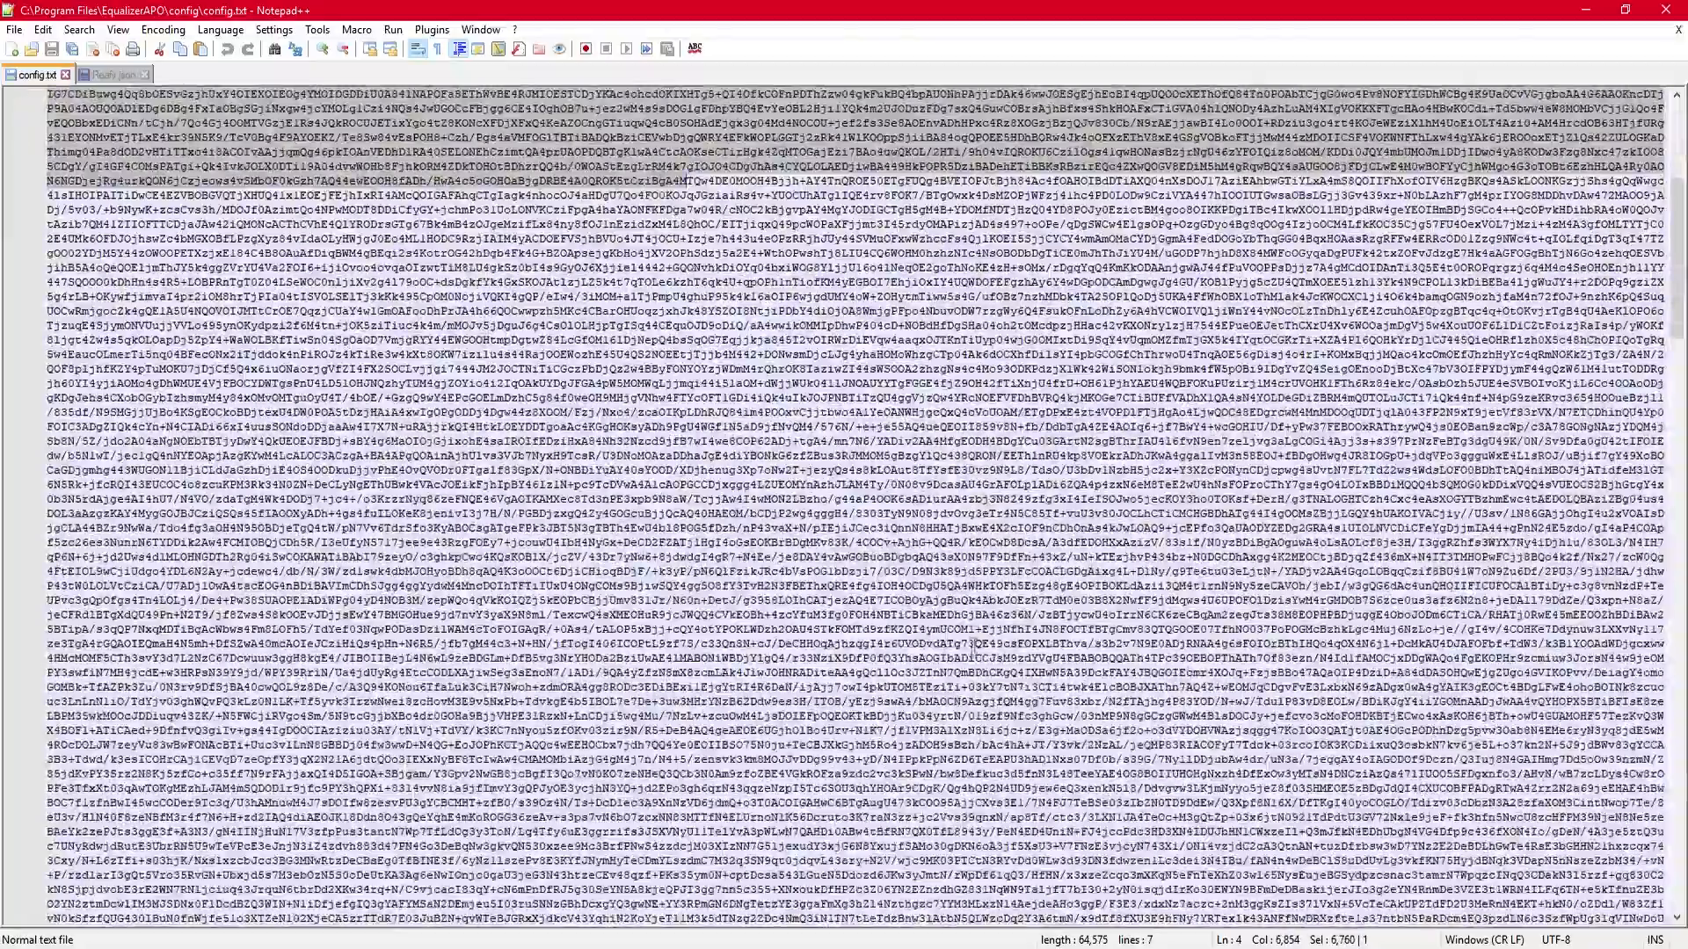
scroll(1052, 713, "down", 15)
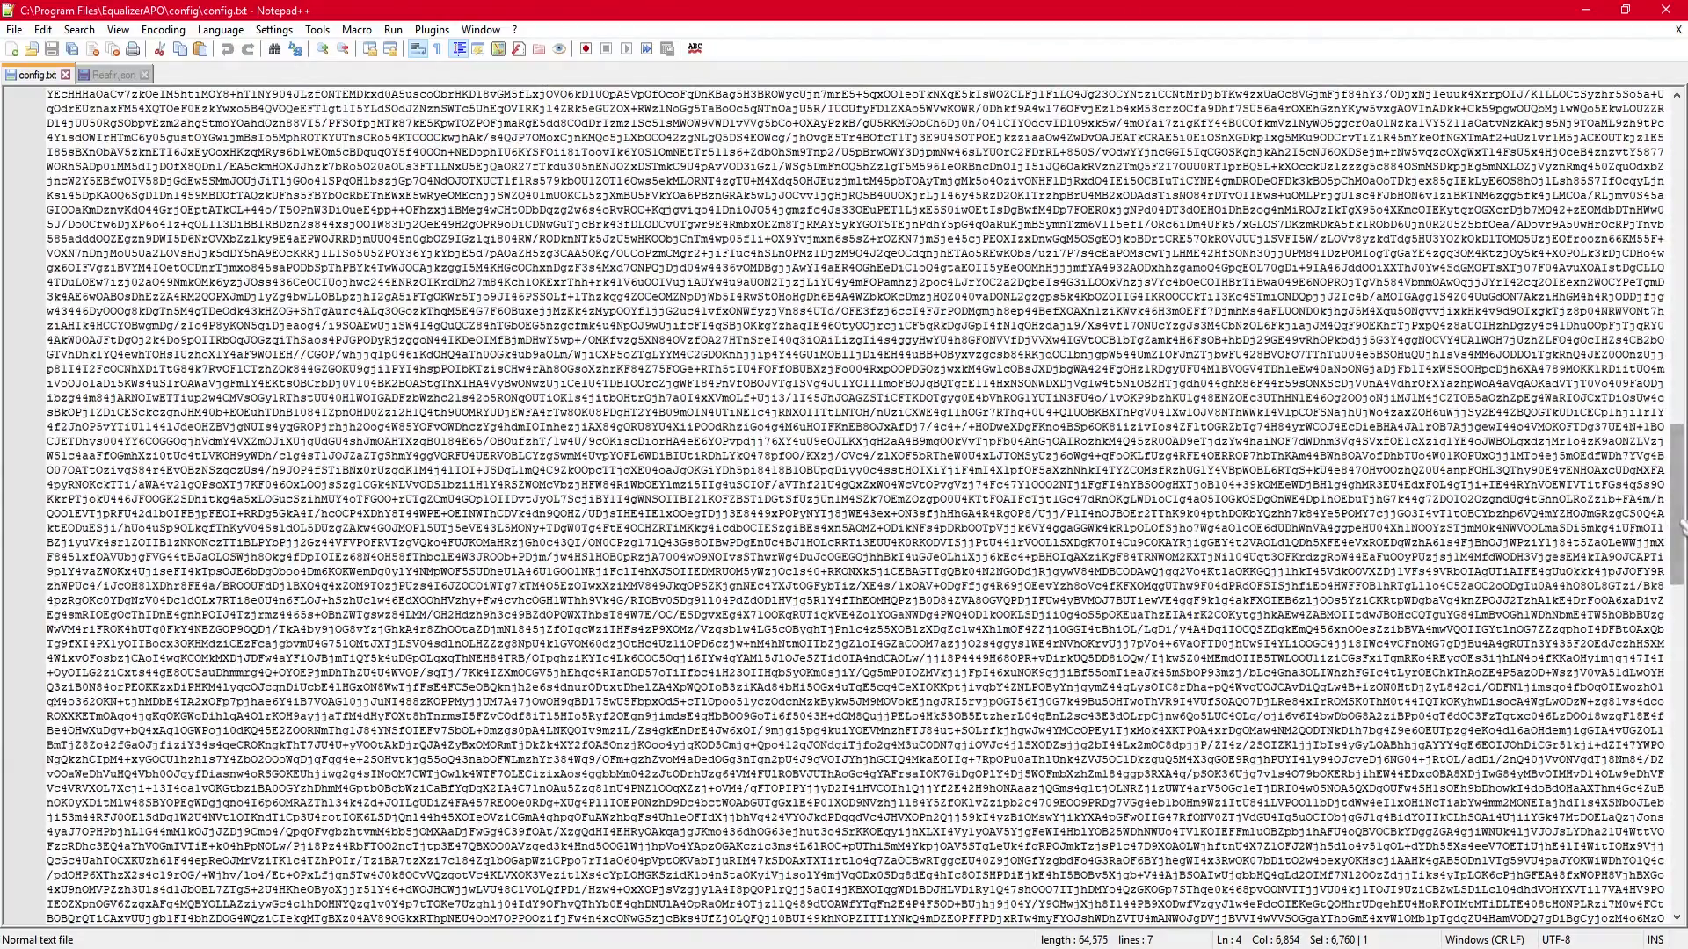
- Replace the quoted ChunkData of the last reafir_standalone.dll VSTPlugin entry in config.txt with the cut chunk data, keeping the quotation marks, and save the file
left_click_drag(1677, 505, 1671, 878)
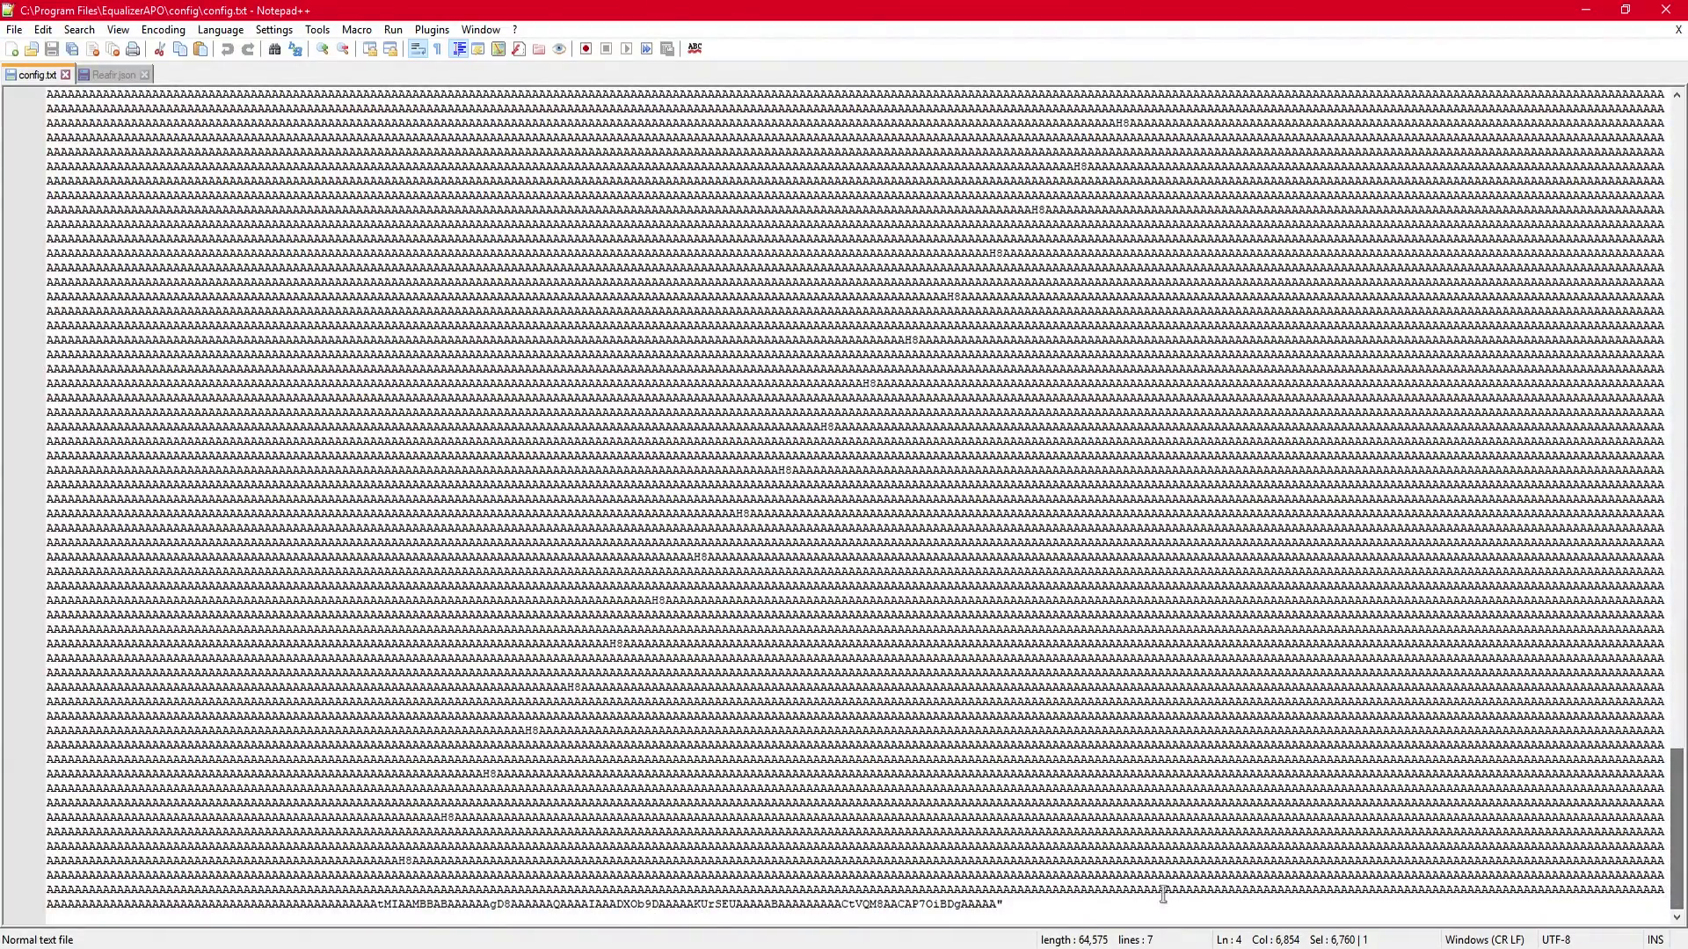
left_click(1010, 914)
left_click_drag(1678, 853, 1679, 714)
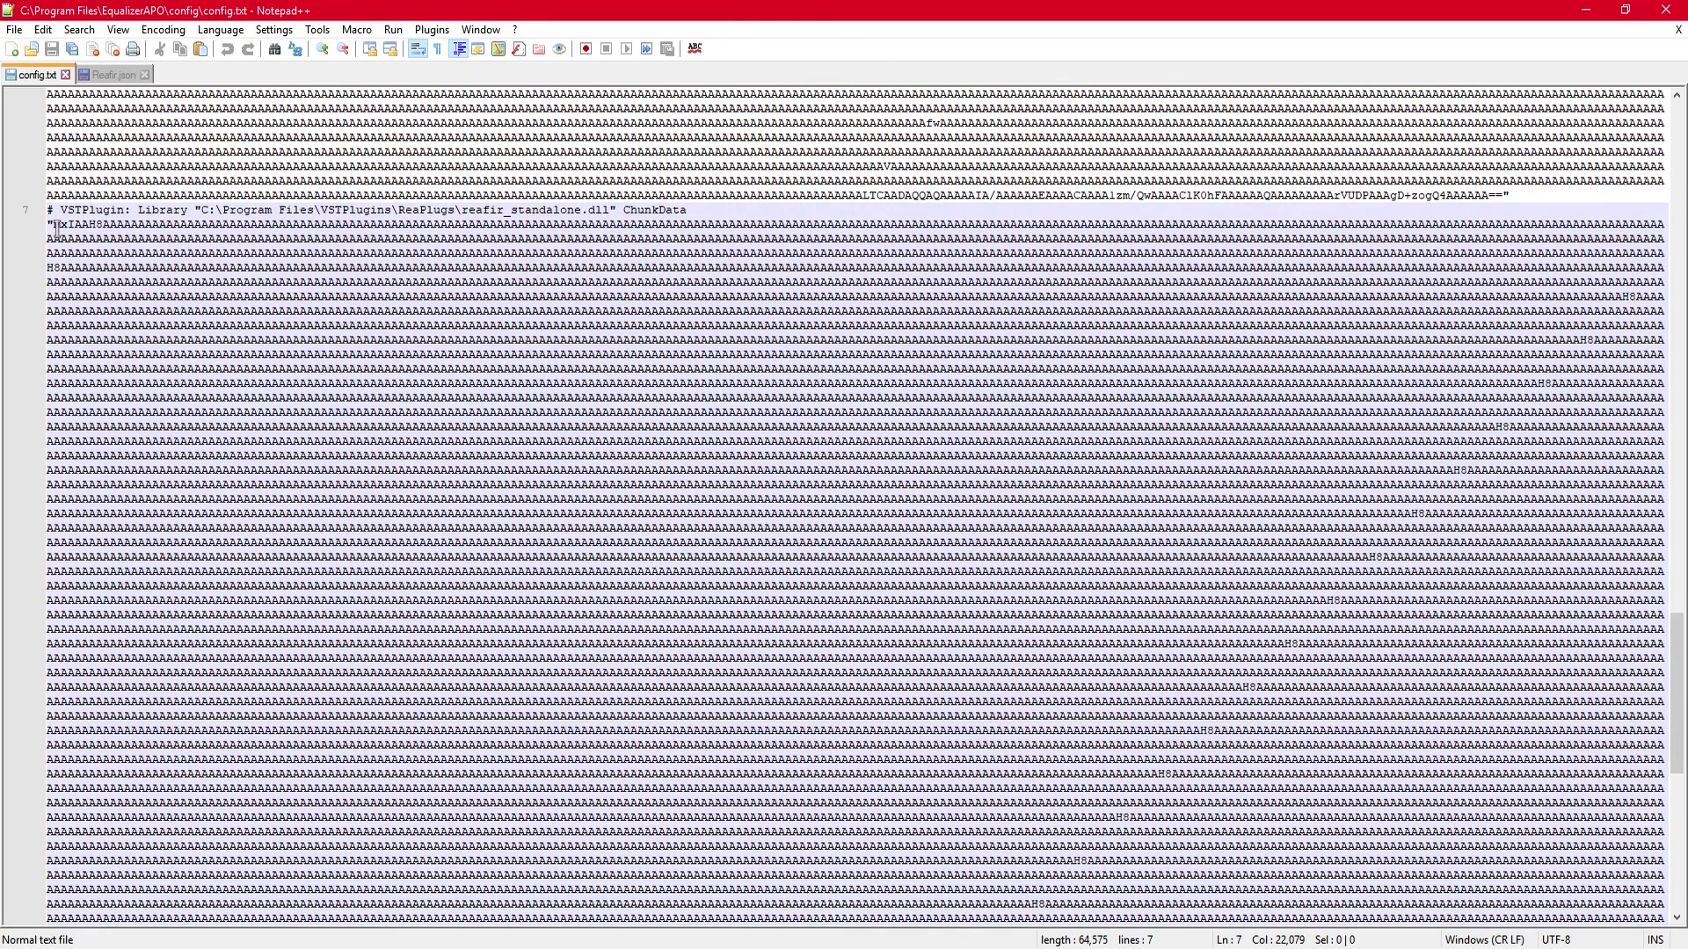
left_click_drag(66, 230, 996, 901)
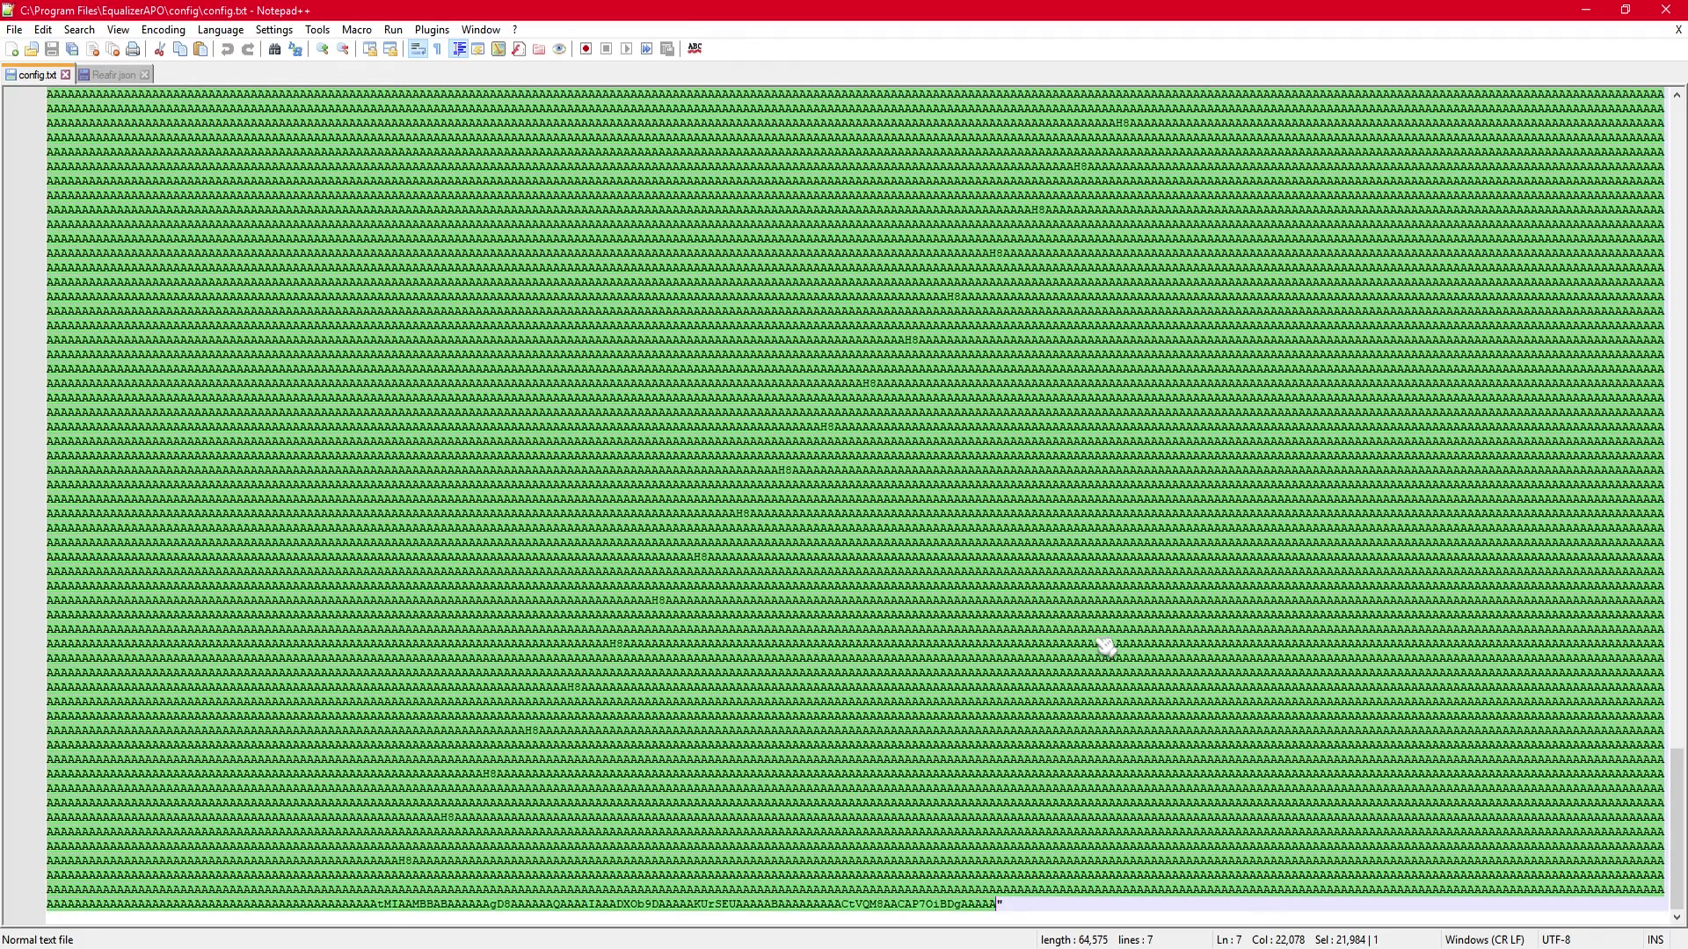
key("ctrl+v")
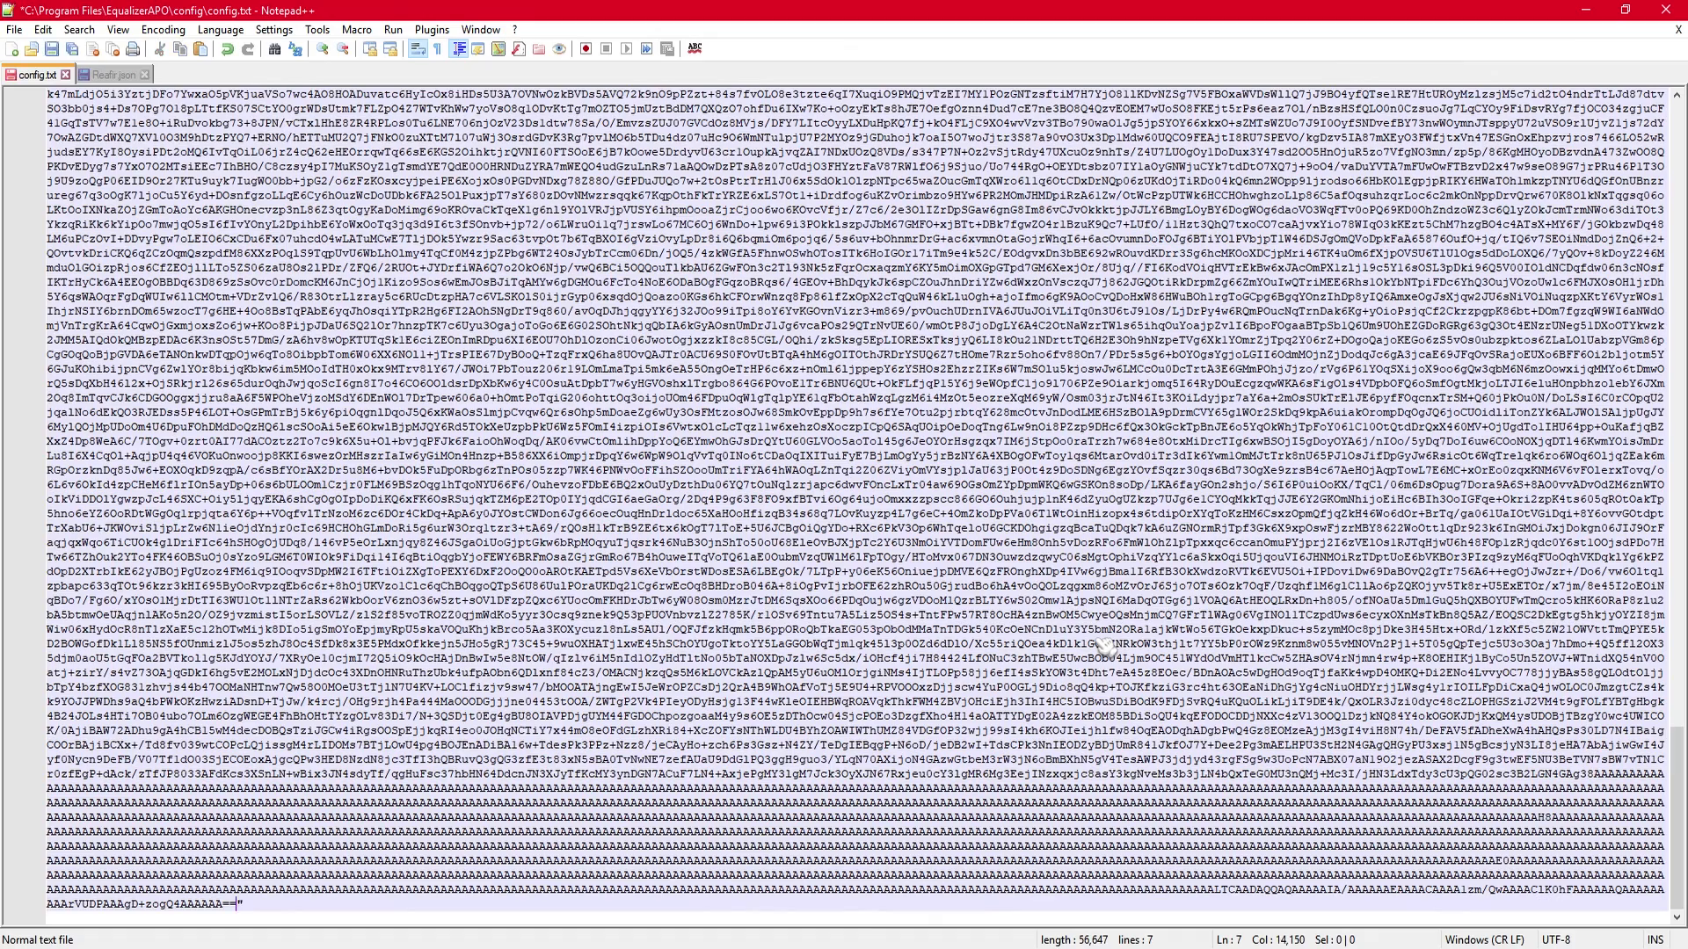
scroll(784, 676, "up", 6)
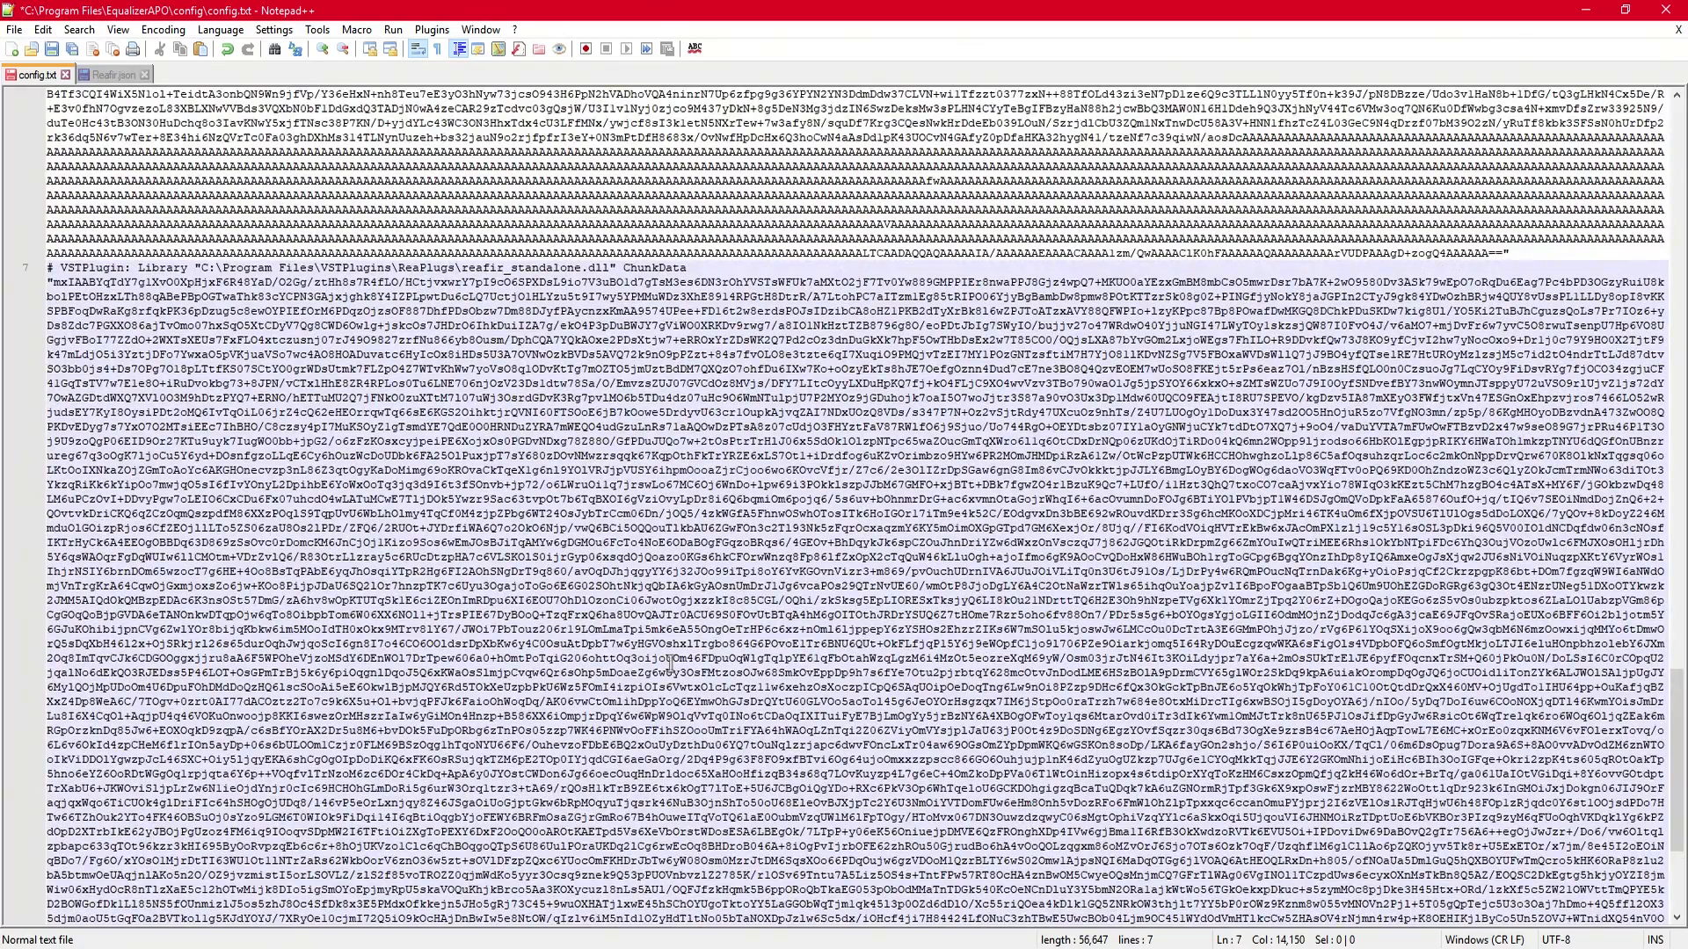
key("ctrl+s")
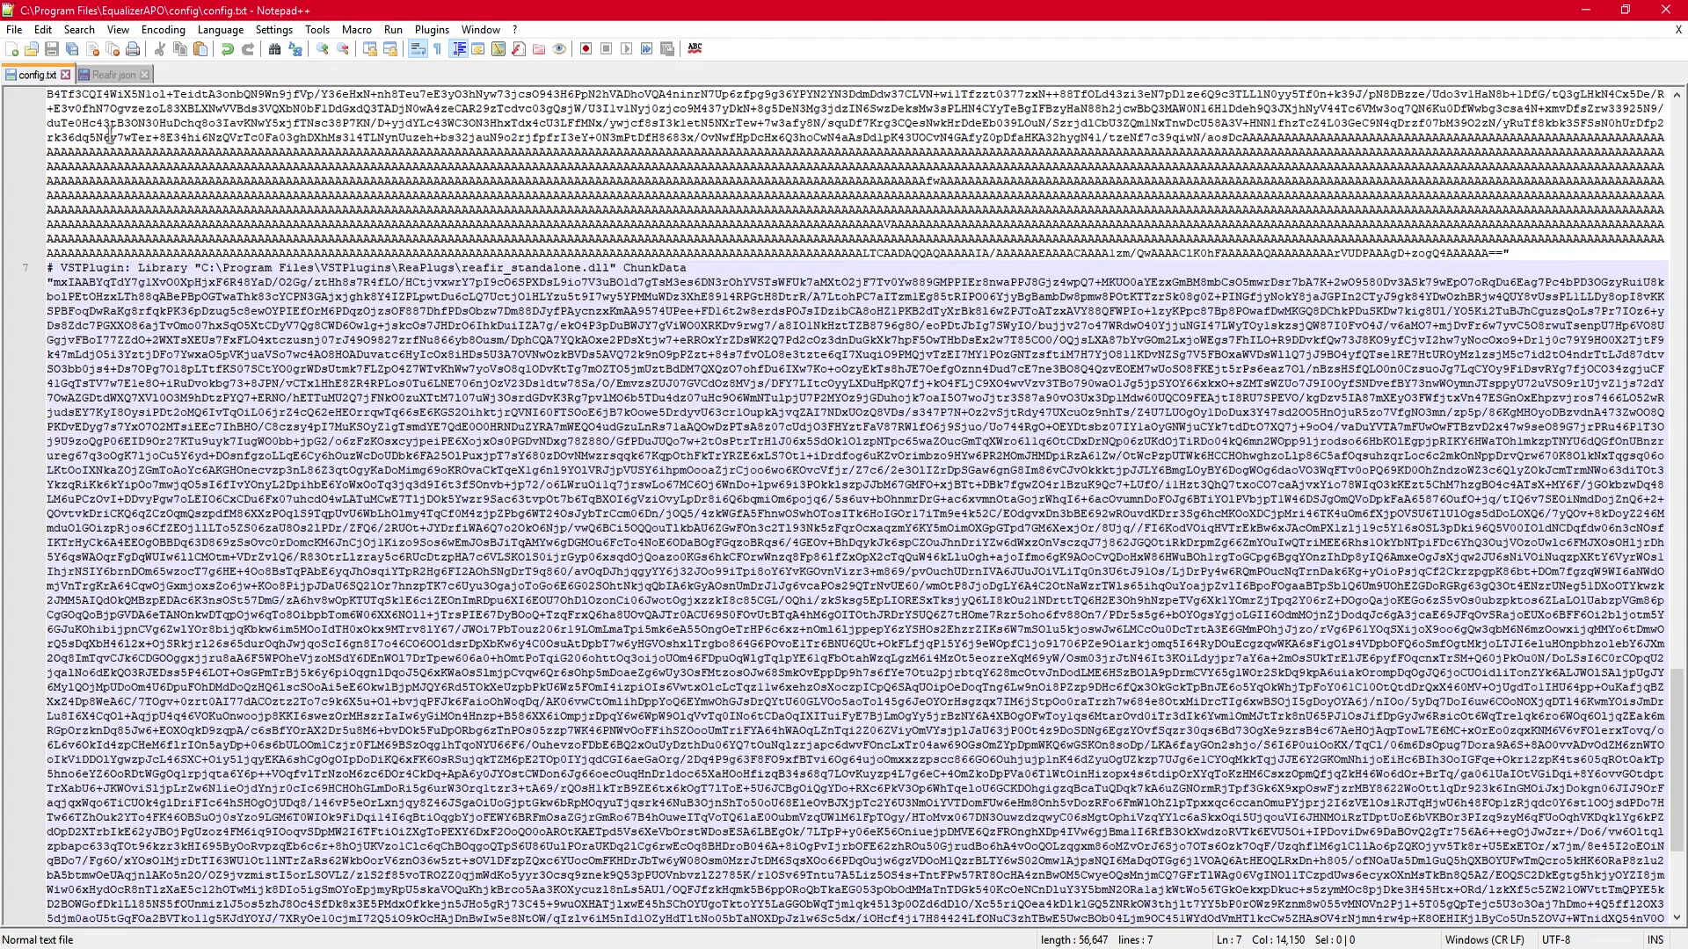
- Close Notepad++ and open Equalizer APO's Configuration Editor
left_click(1667, 9)
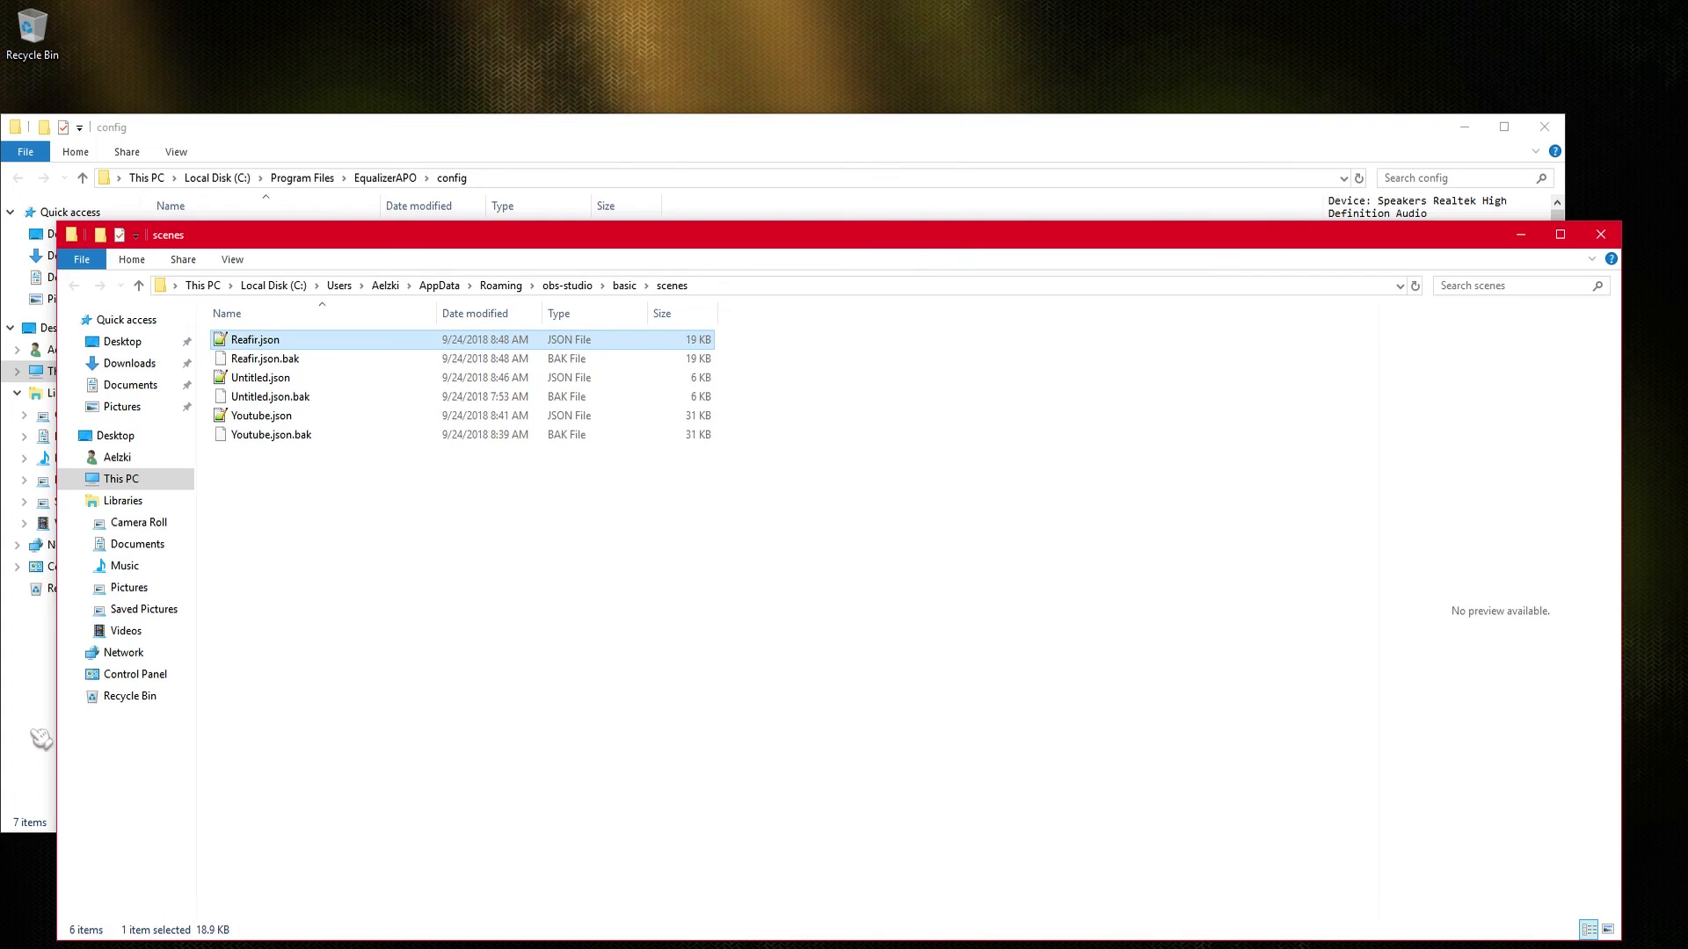
key("super")
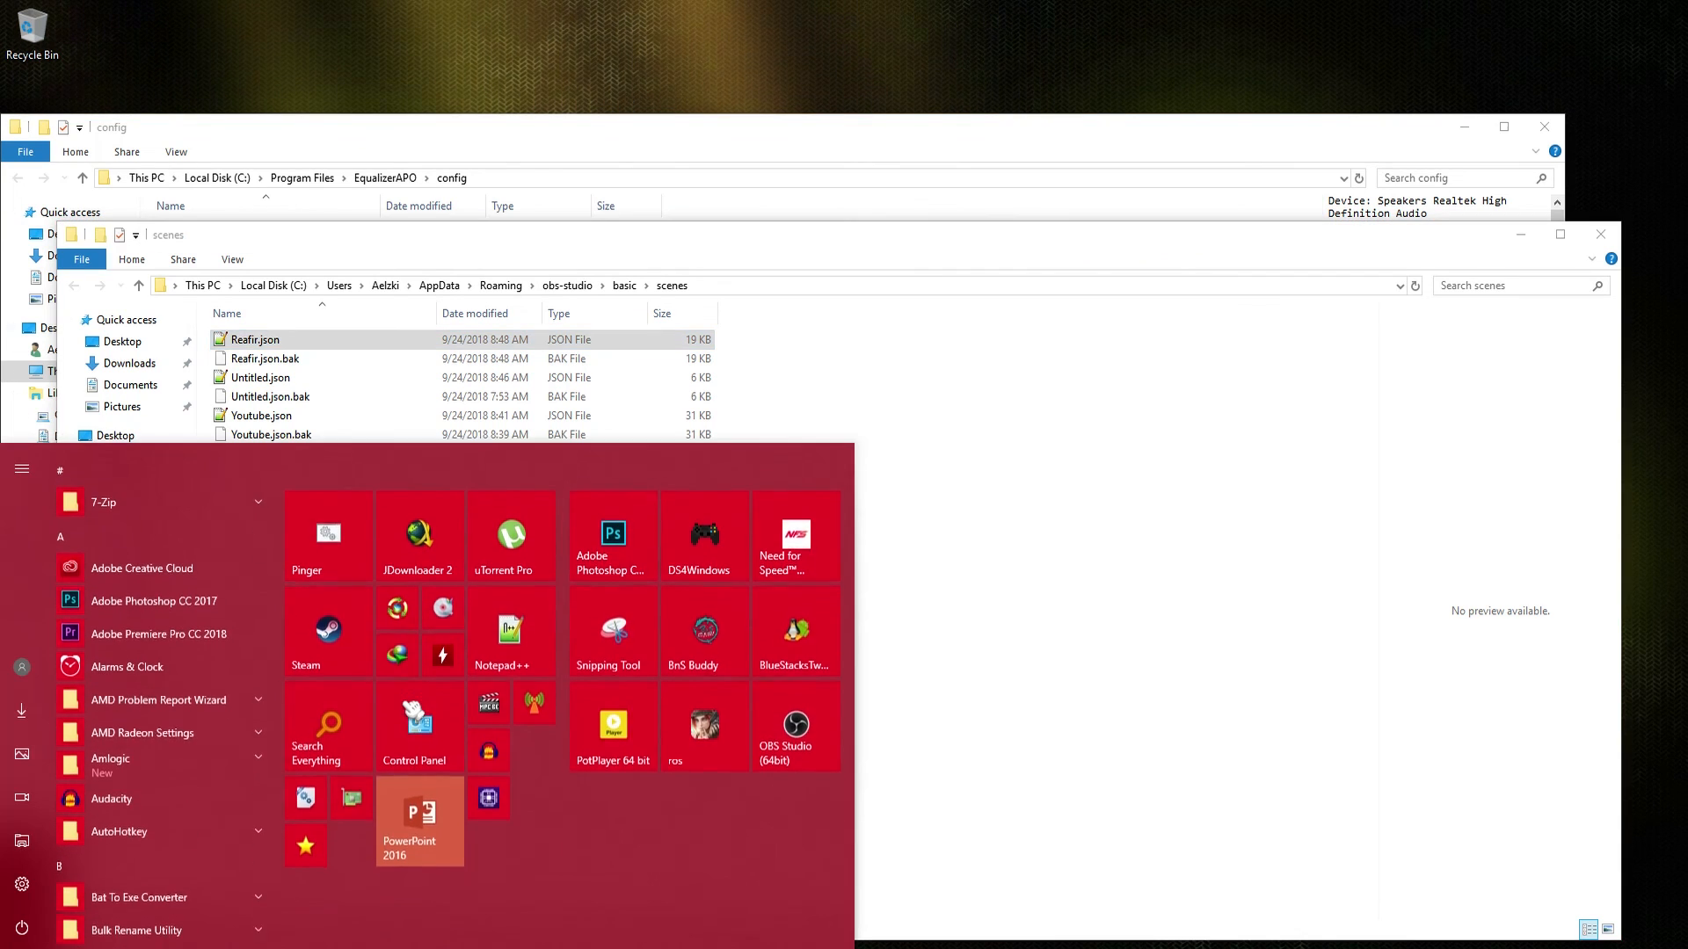
type("confi")
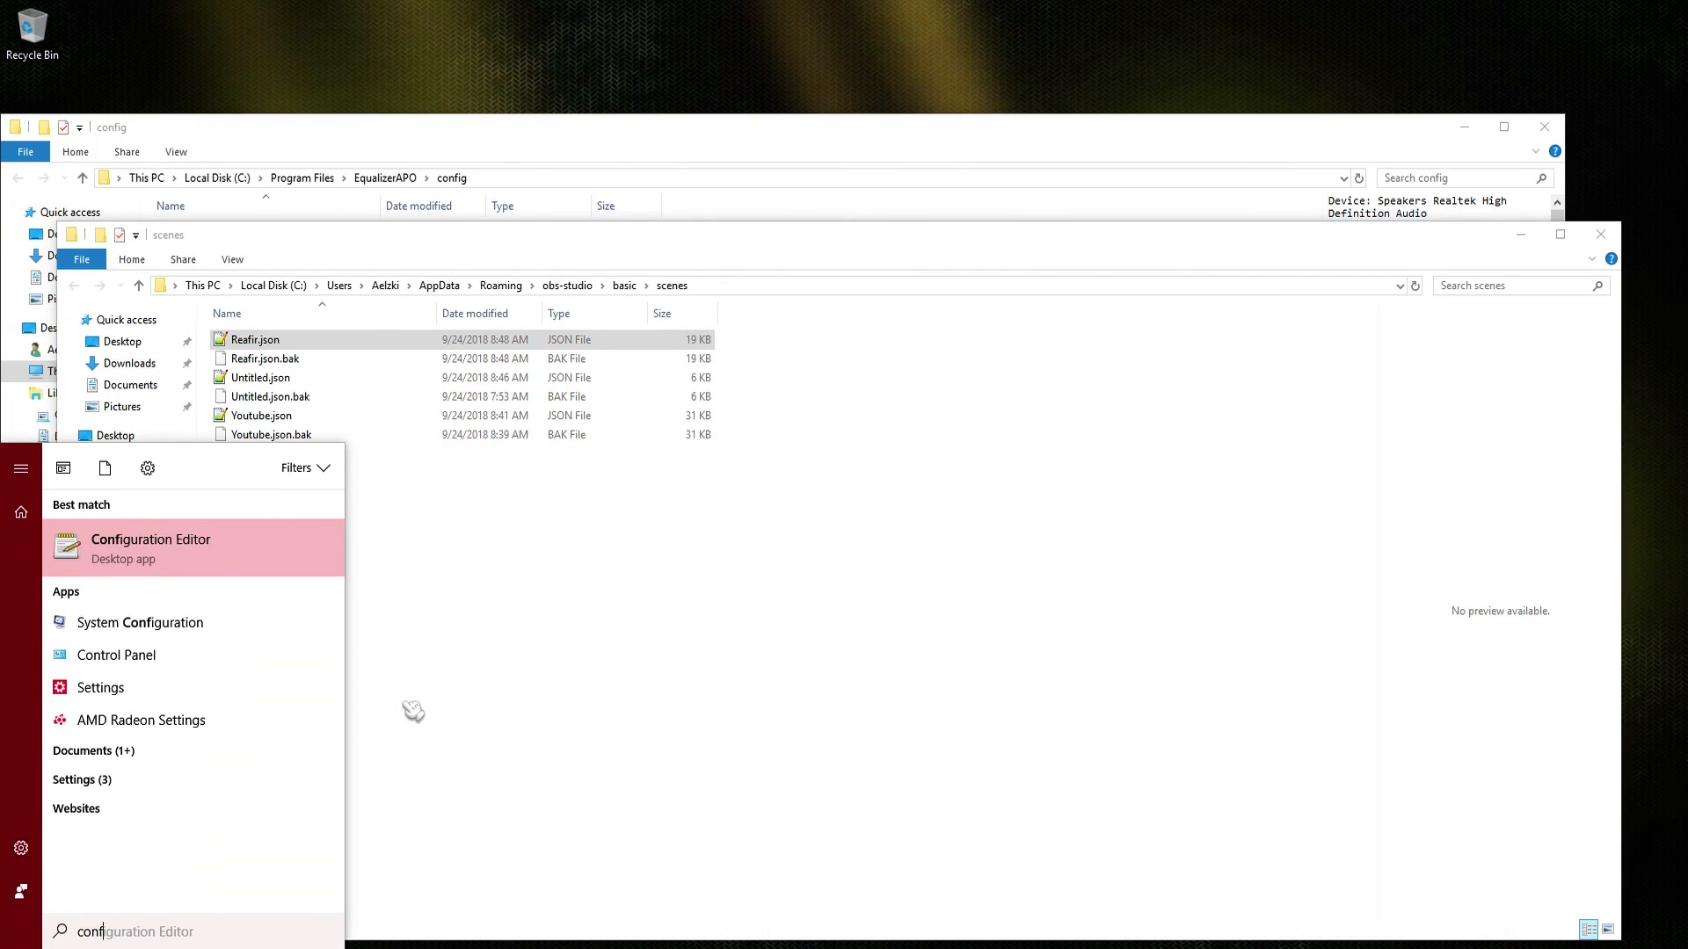
left_click(224, 571)
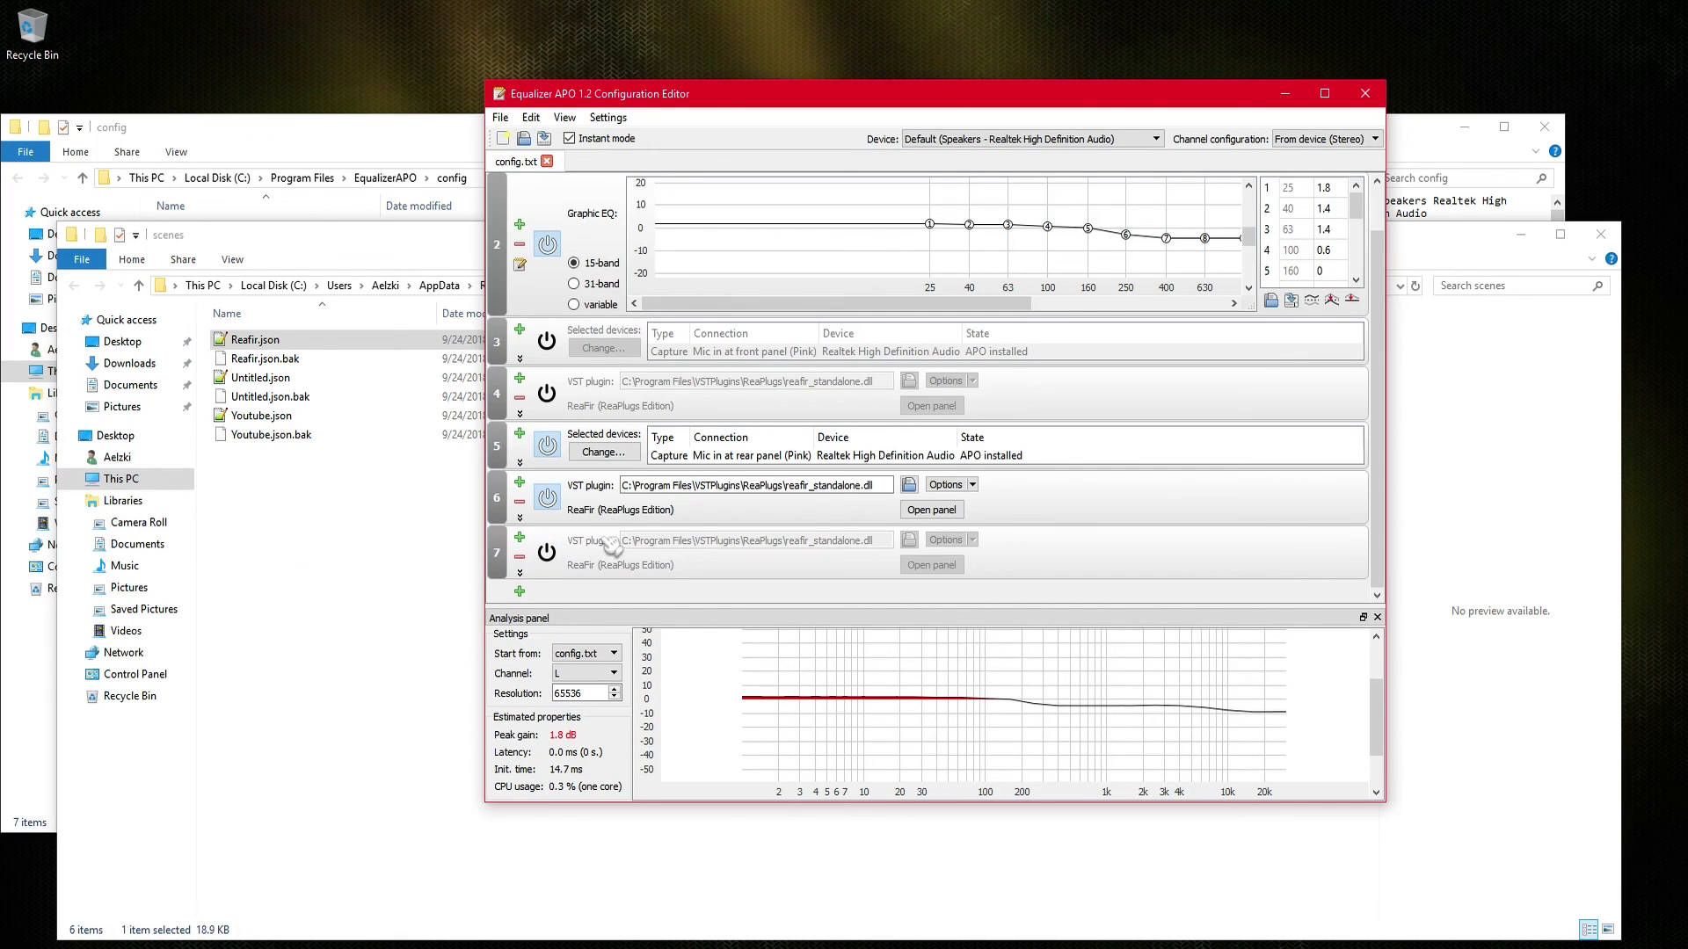
- Toggle the last ReaFir VST plugin entry on and off
left_click(548, 553)
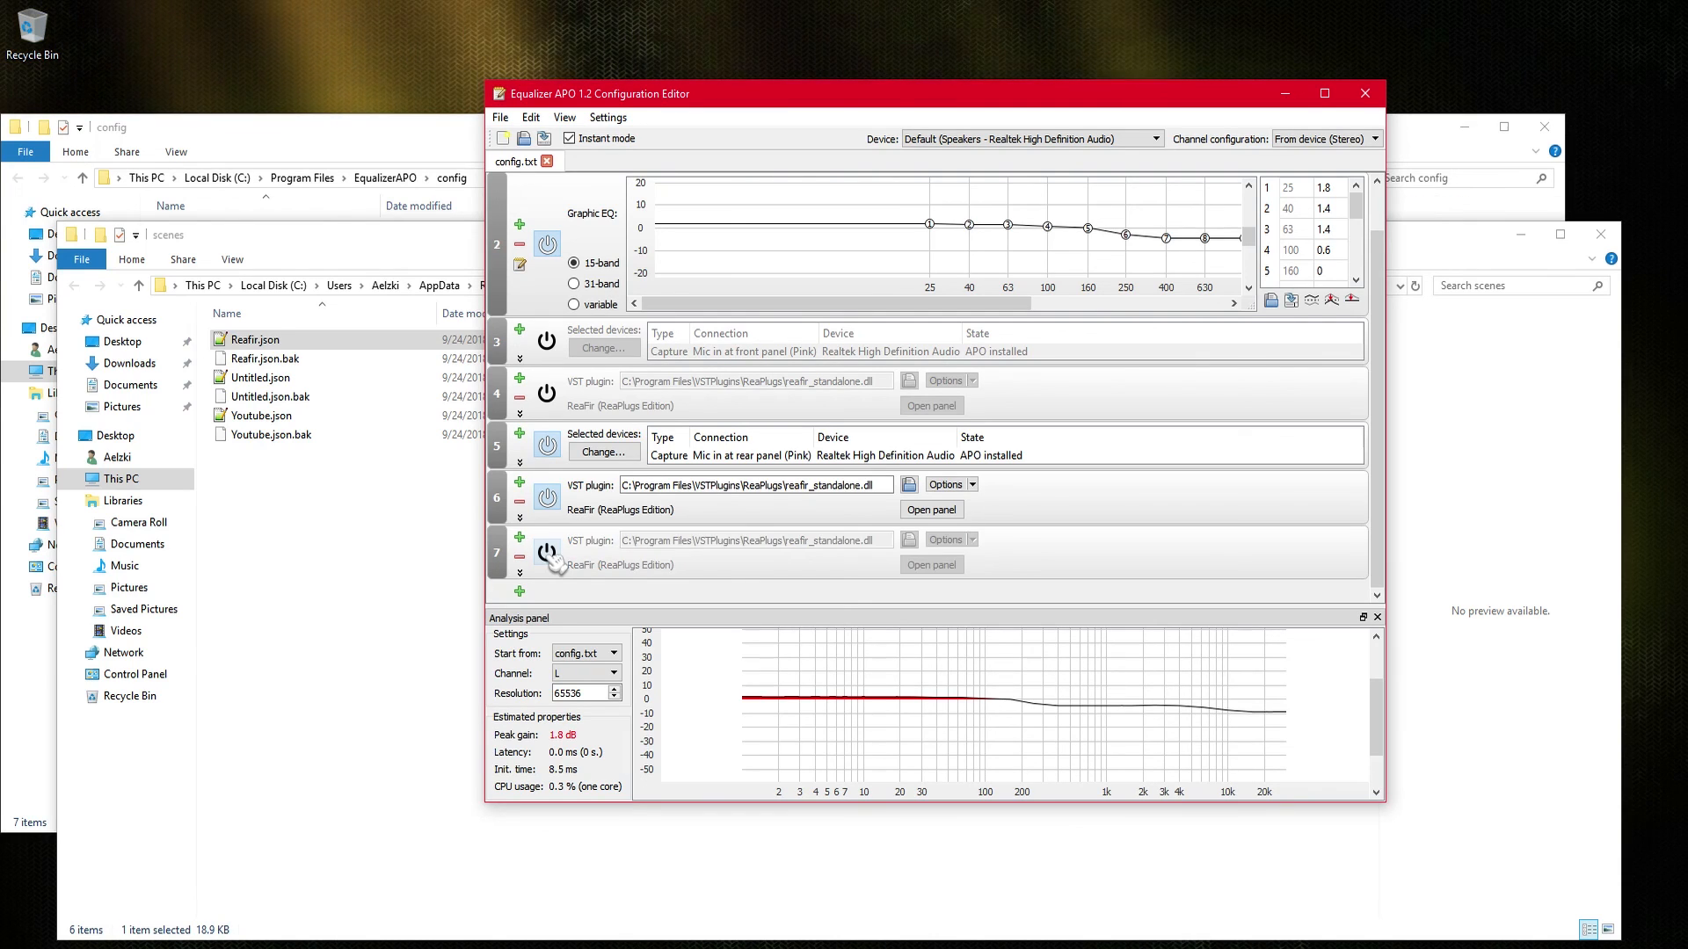
left_click(548, 553)
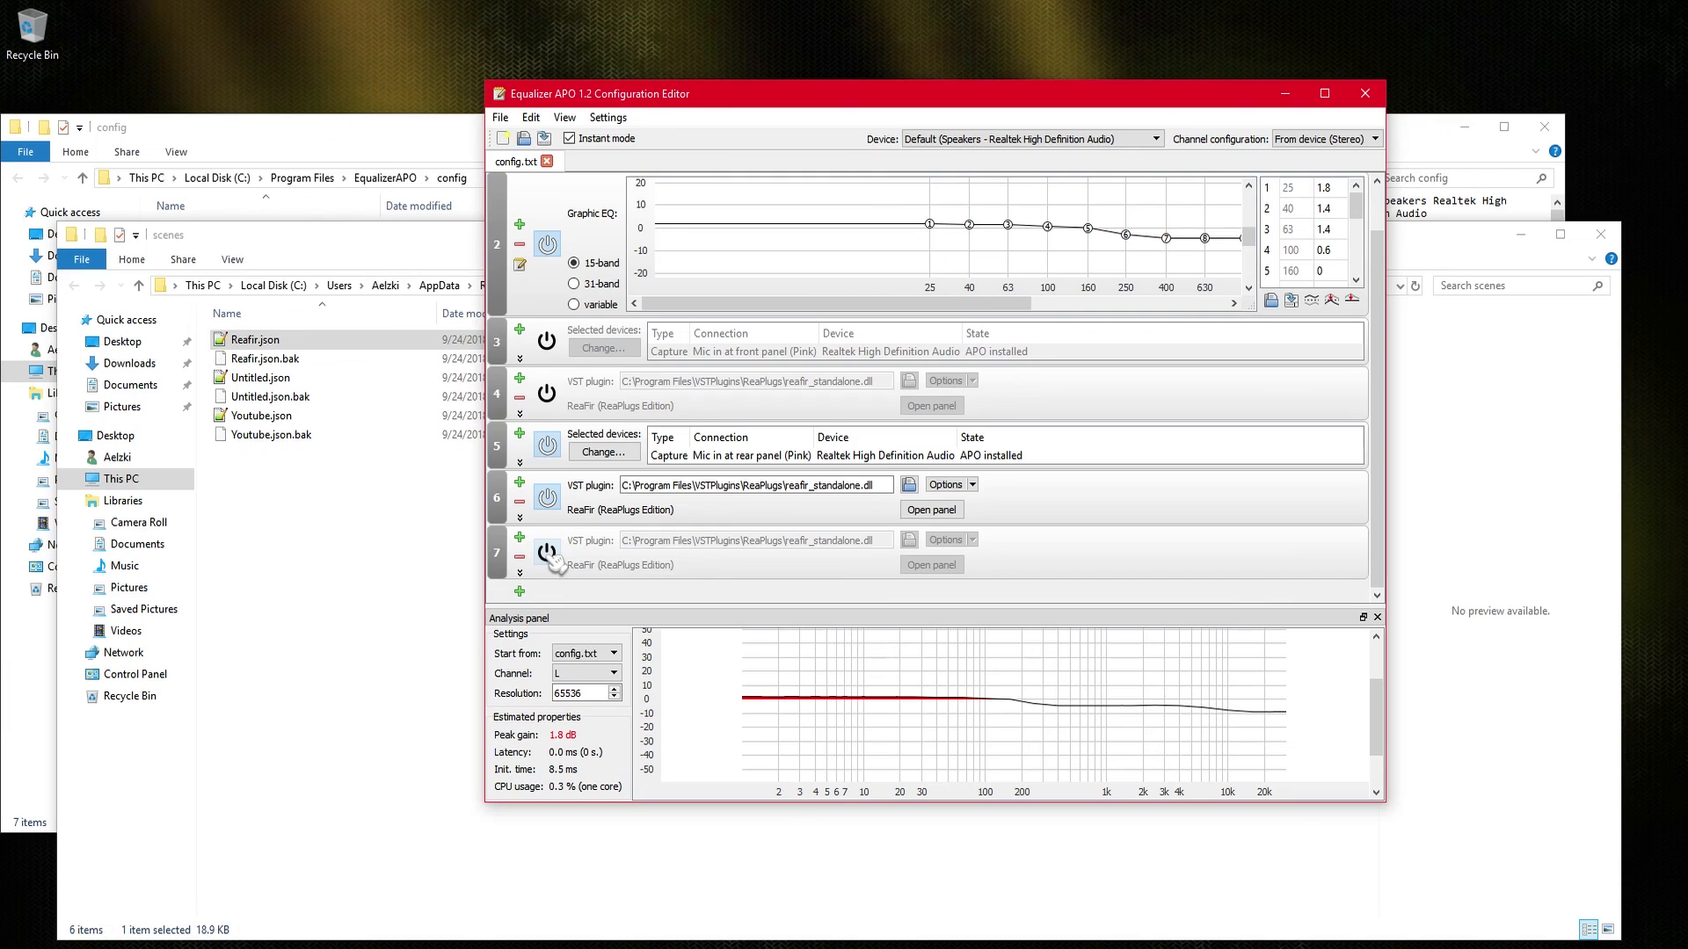